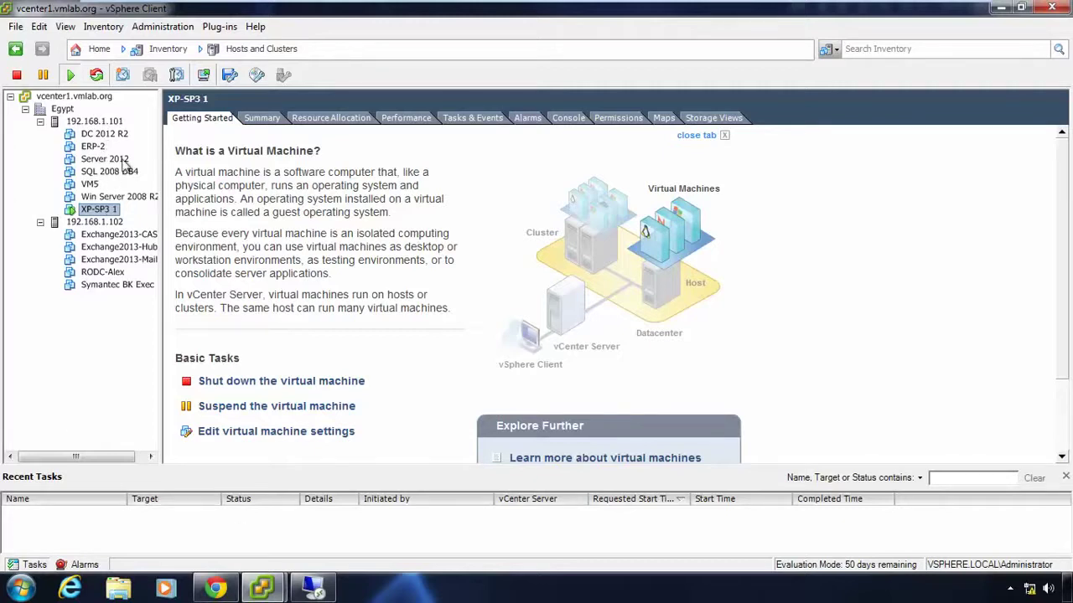
Step: Browse DC 2012 R2's actions and host 192.168.1.102, ending on host 192.168.1.101's overview
{"action": "left_click", "coordinate": [99, 123]}
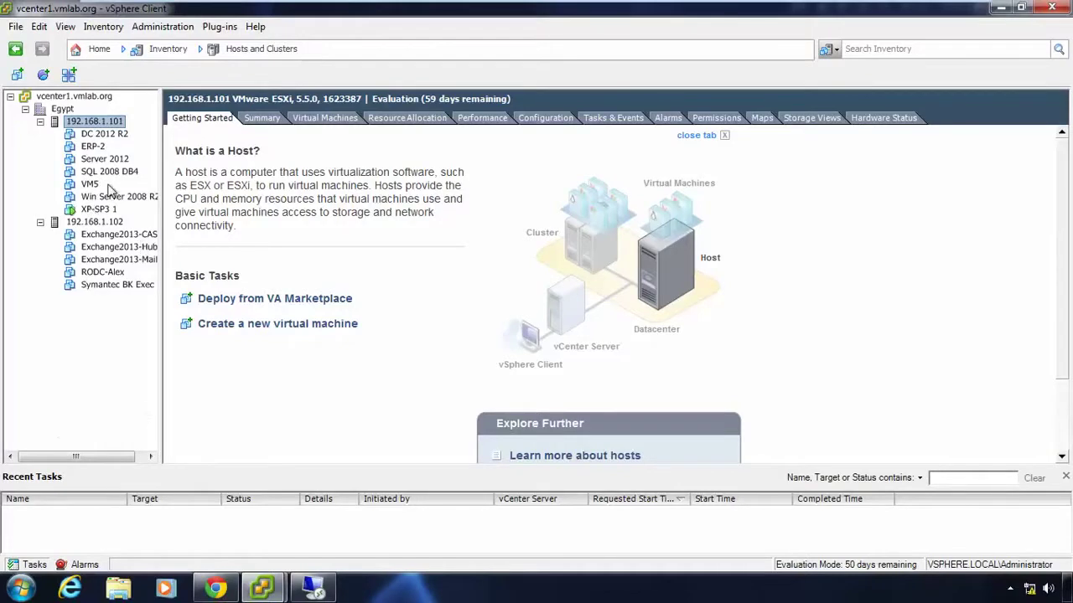
{"action": "left_click", "coordinate": [100, 137]}
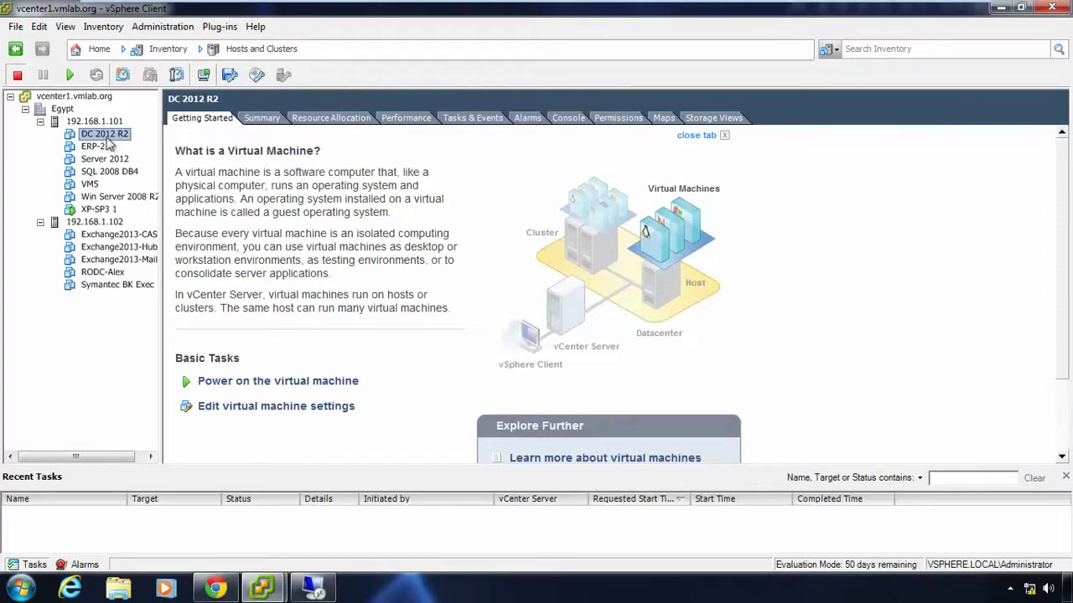
{"action": "right_click", "coordinate": [107, 137]}
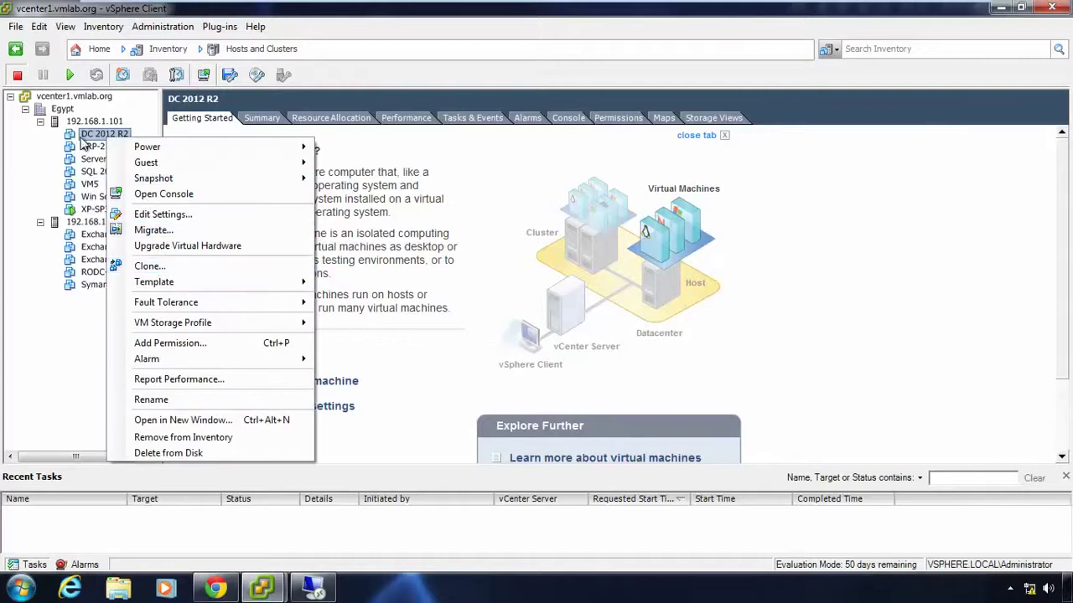
{"action": "left_click", "coordinate": [91, 222]}
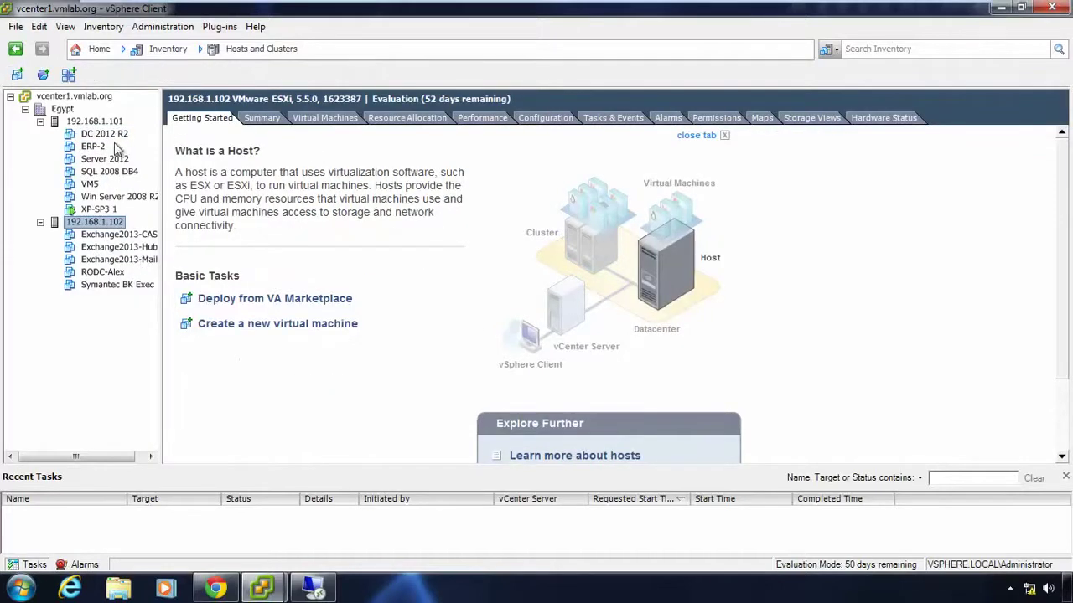
{"action": "left_click", "coordinate": [94, 122]}
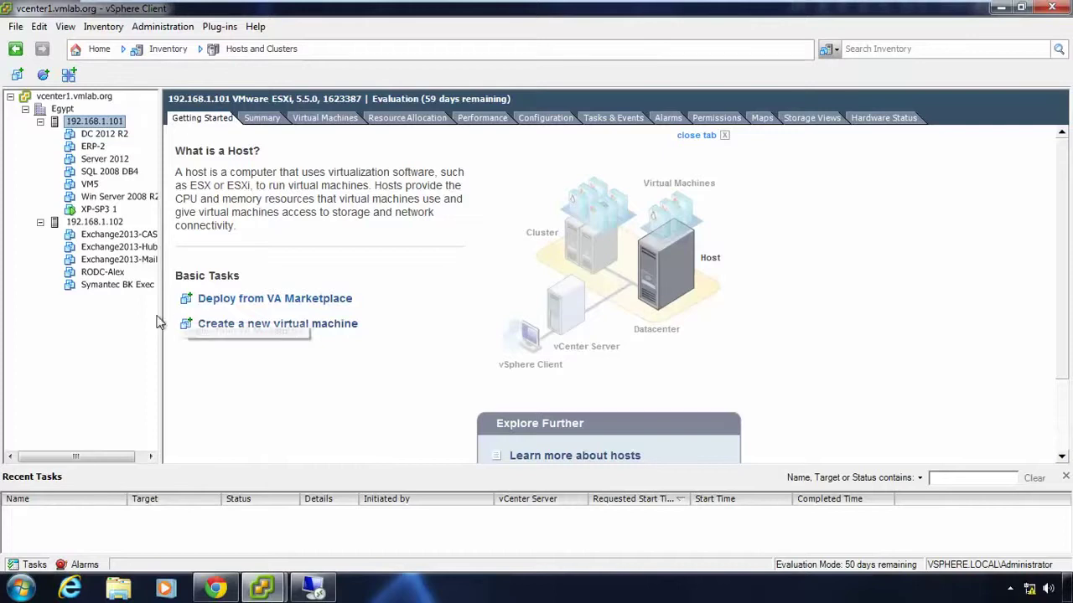
Step: Launch XP-SP3 1's console window, move it aside, and return to the main inventory window
{"action": "left_click", "coordinate": [102, 210]}
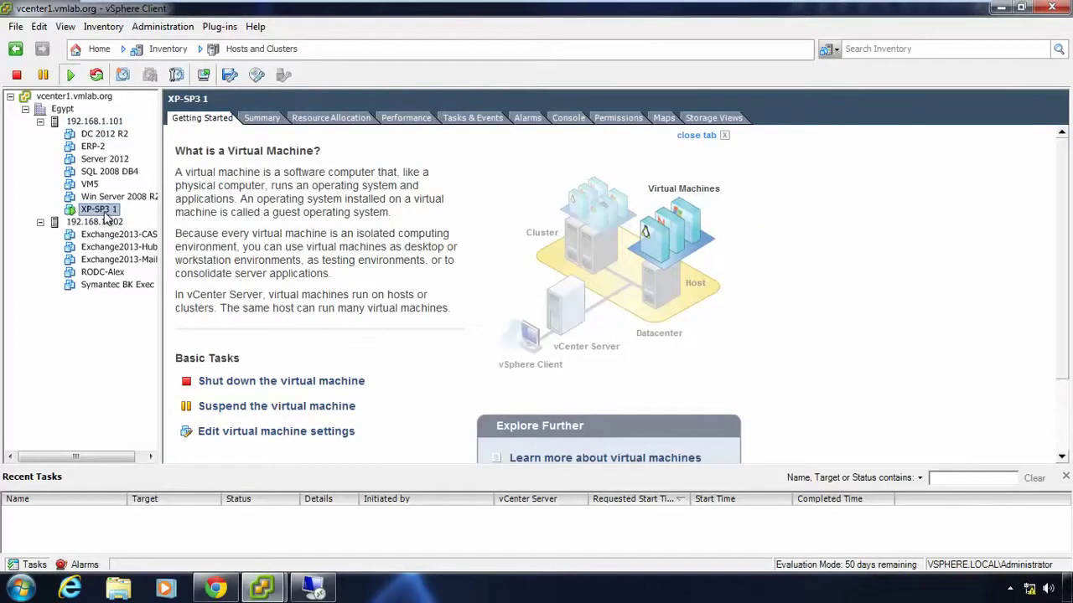
{"action": "left_click", "coordinate": [204, 75]}
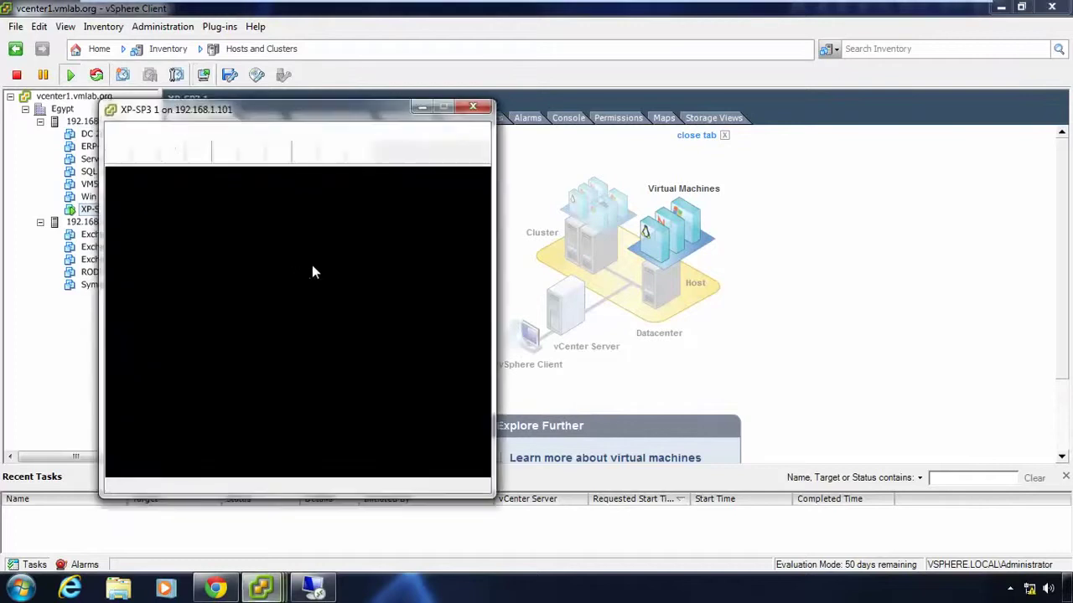
{"action": "left_click_drag", "start_coordinate": [293, 114], "coordinate": [561, 103]}
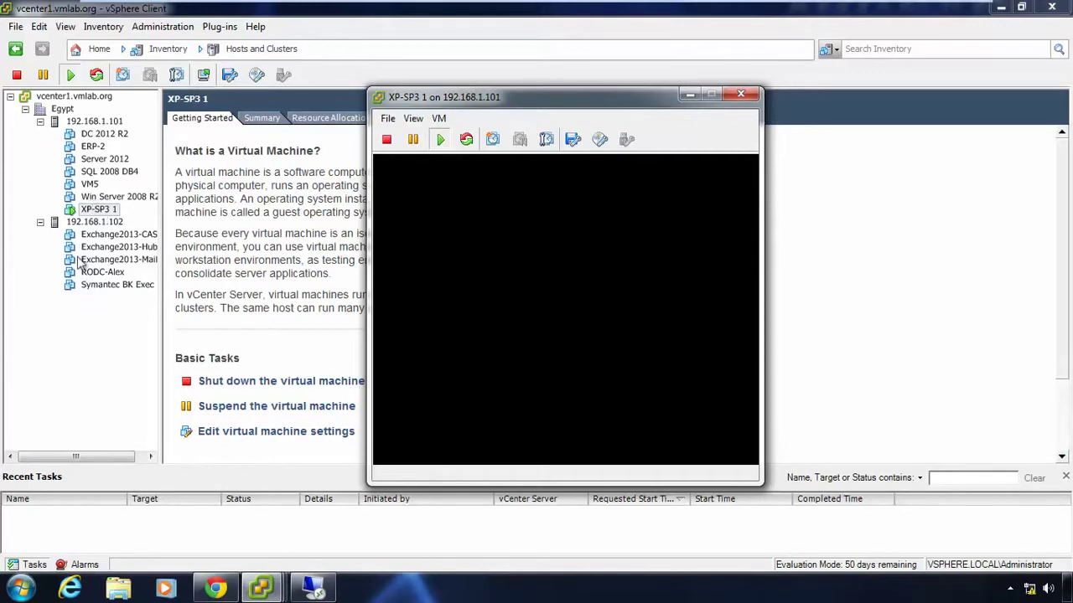
{"action": "left_click", "coordinate": [94, 210]}
Step: Choose Clone... from XP-SP3 1's context menu and reposition the Clone Virtual Machine wizard
{"action": "right_click", "coordinate": [97, 209]}
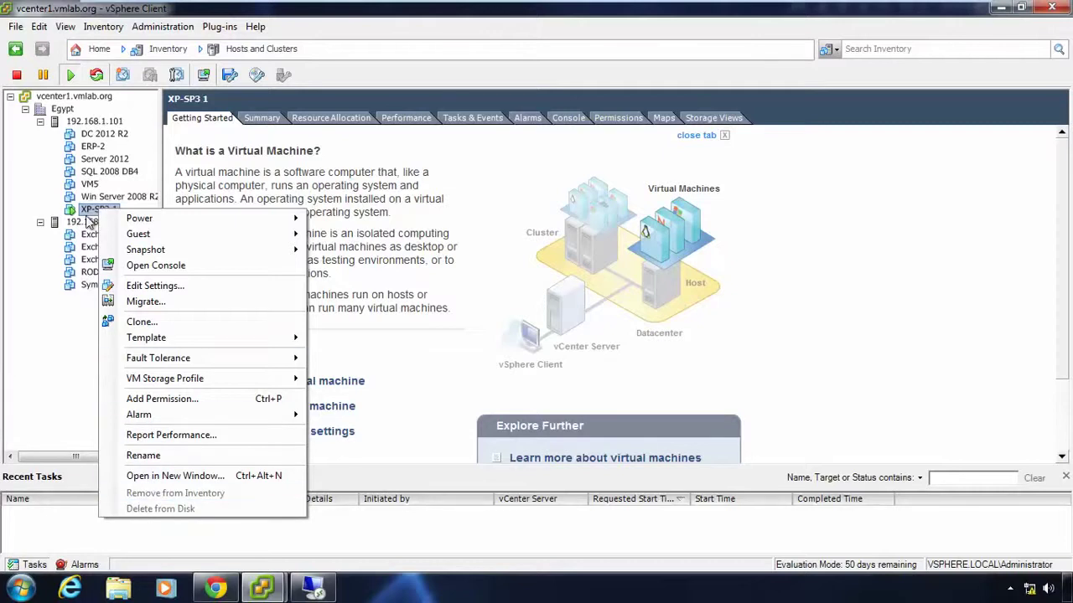
{"action": "left_click", "coordinate": [156, 327]}
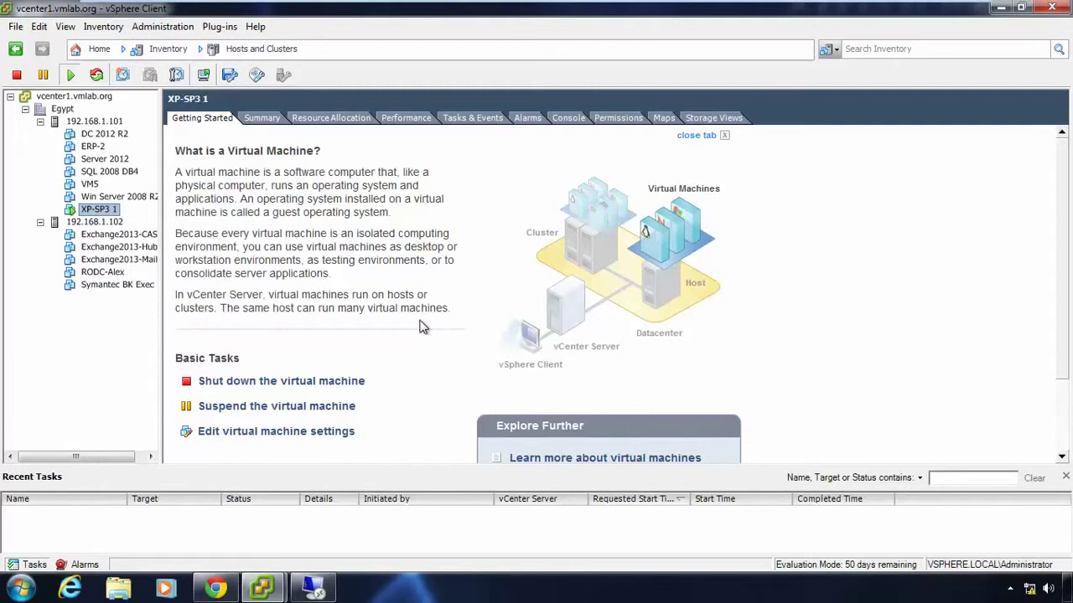
{"action": "left_click_drag", "start_coordinate": [445, 33], "coordinate": [567, 25]}
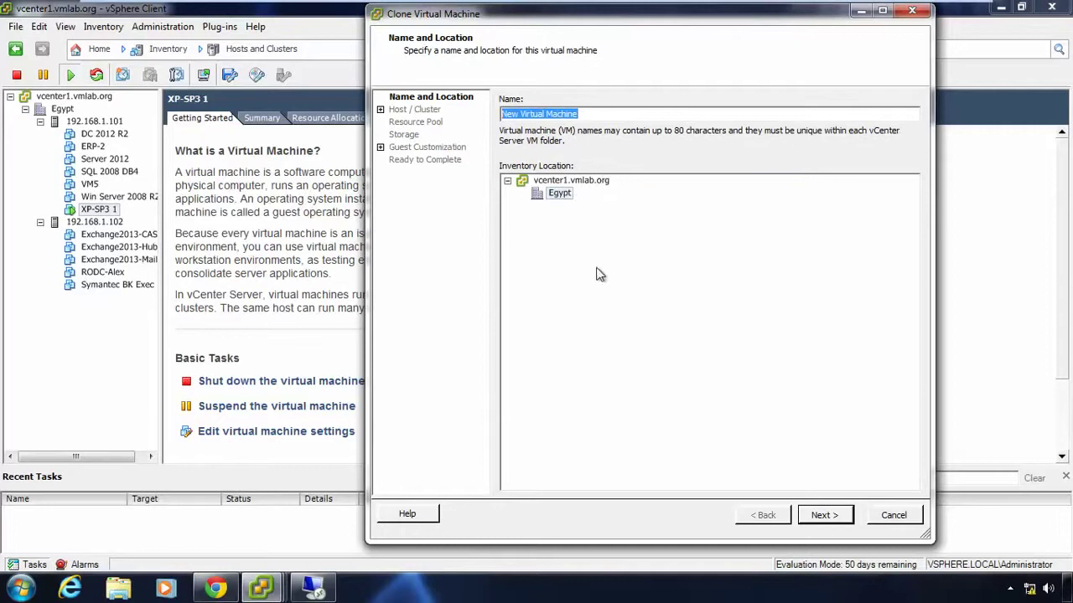
Step: Name the clone XP-2 in the Egypt datacenter and continue to host selection
{"action": "type", "text": "XP-2"}
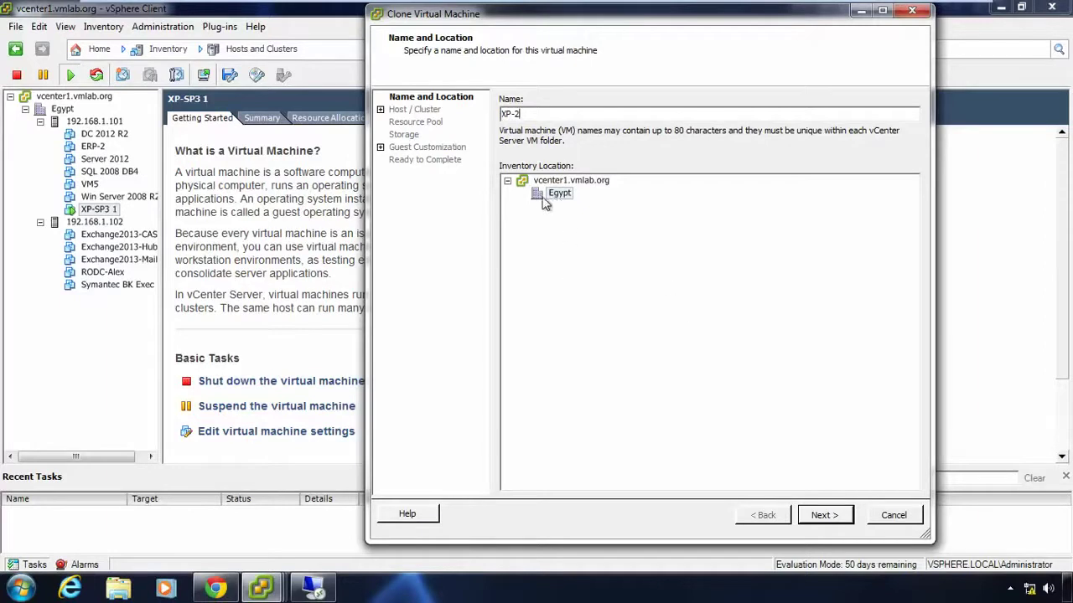
{"action": "left_click", "coordinate": [810, 516]}
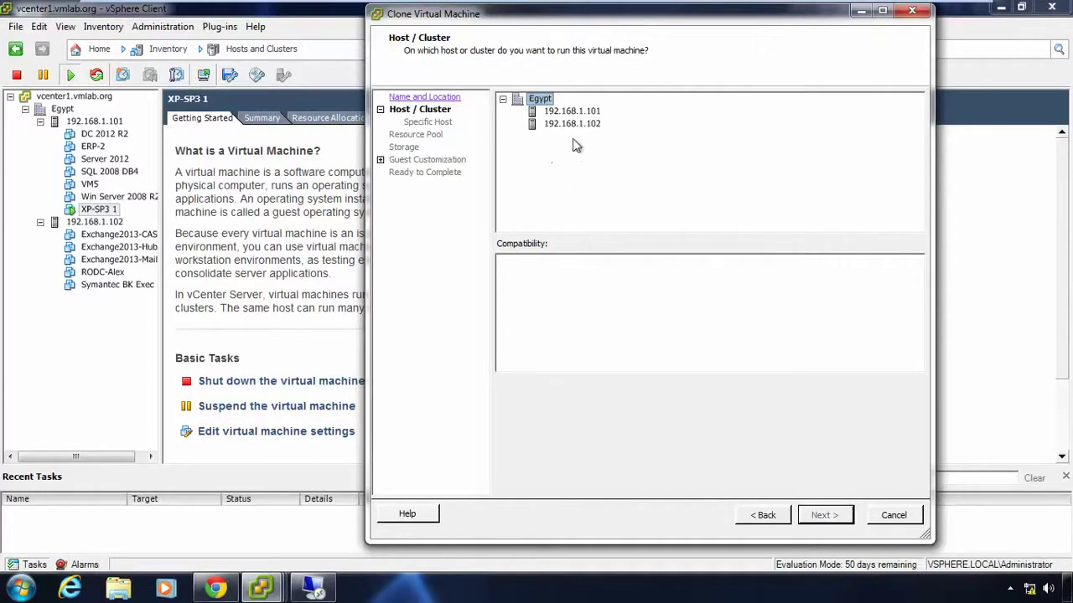
Step: Pick host 192.168.1.102 instead of 192.168.1.101 and continue once validation succeeds
{"action": "left_click", "coordinate": [578, 112]}
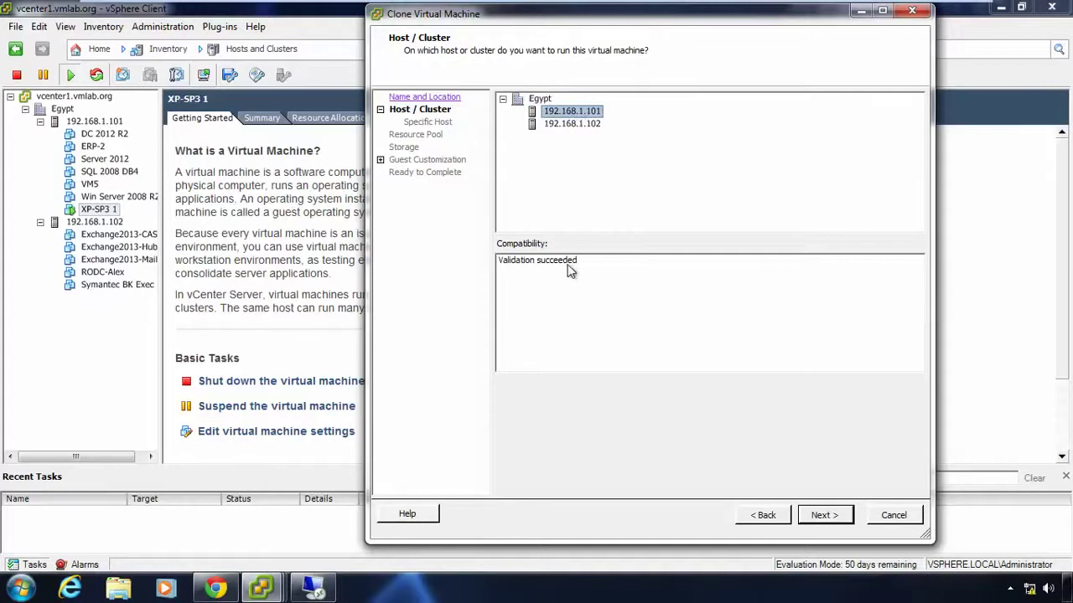
{"action": "left_click", "coordinate": [585, 124]}
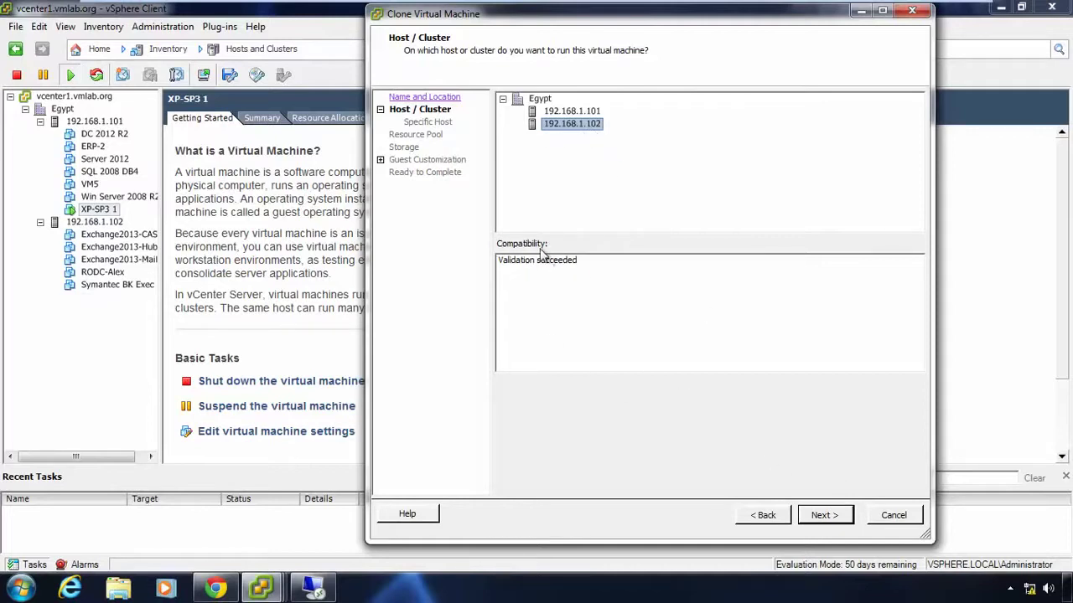
{"action": "left_click", "coordinate": [824, 516]}
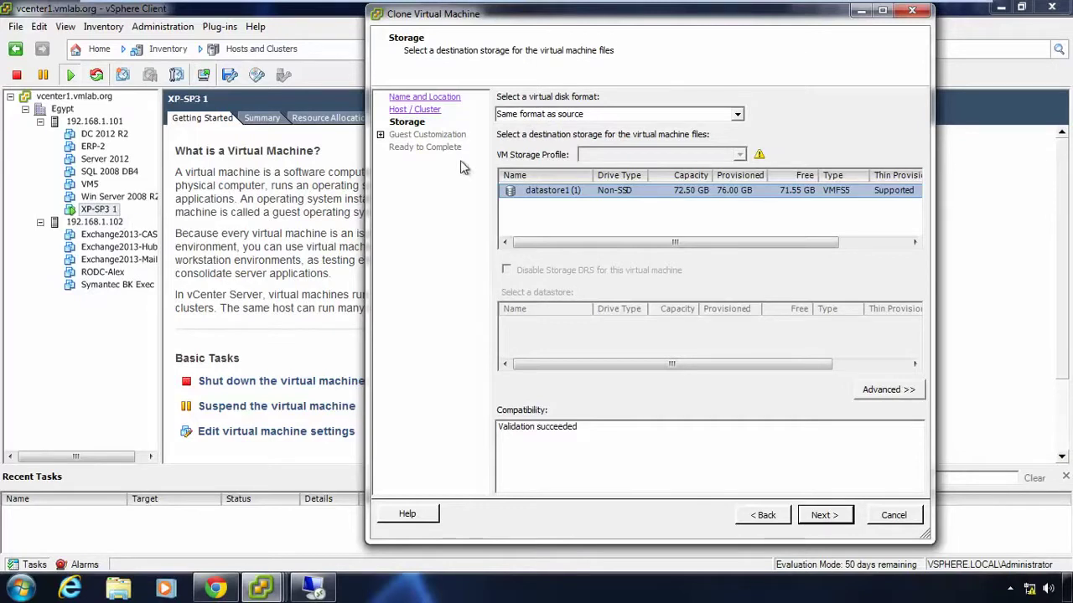
Step: Keep the 'Same format as source' disk format, store the clone on datastore1, and continue
{"action": "left_click", "coordinate": [630, 114]}
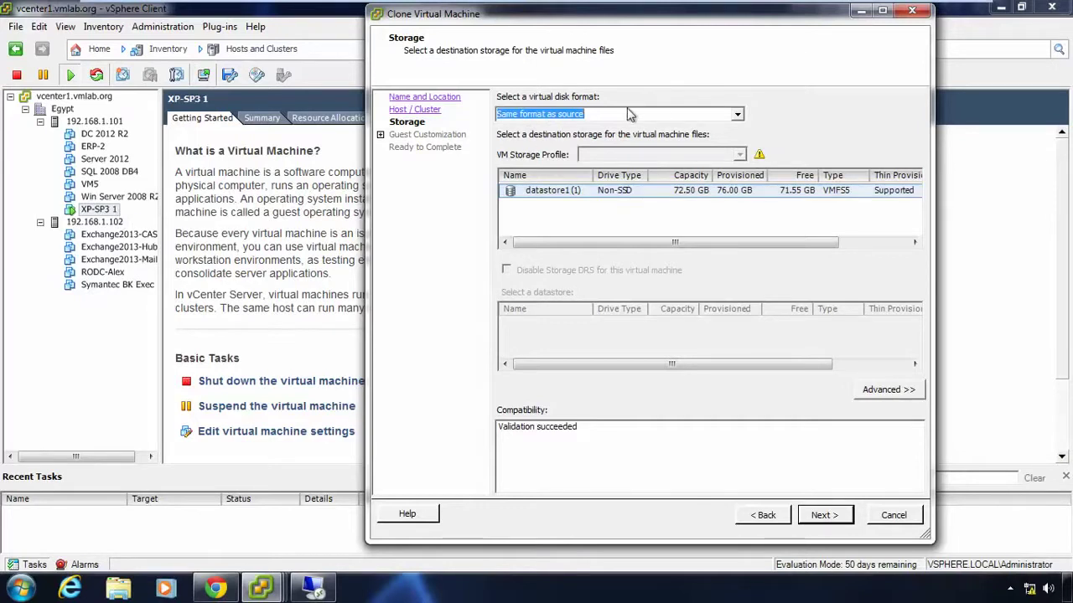
{"action": "left_click", "coordinate": [737, 114]}
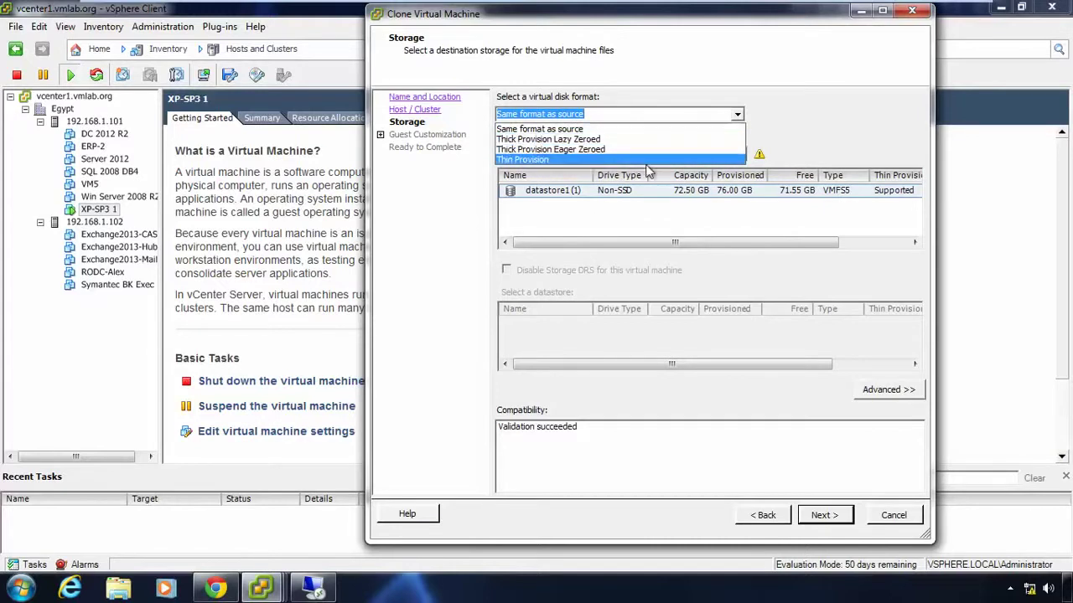
{"action": "left_click", "coordinate": [556, 130]}
{"action": "left_click", "coordinate": [637, 189]}
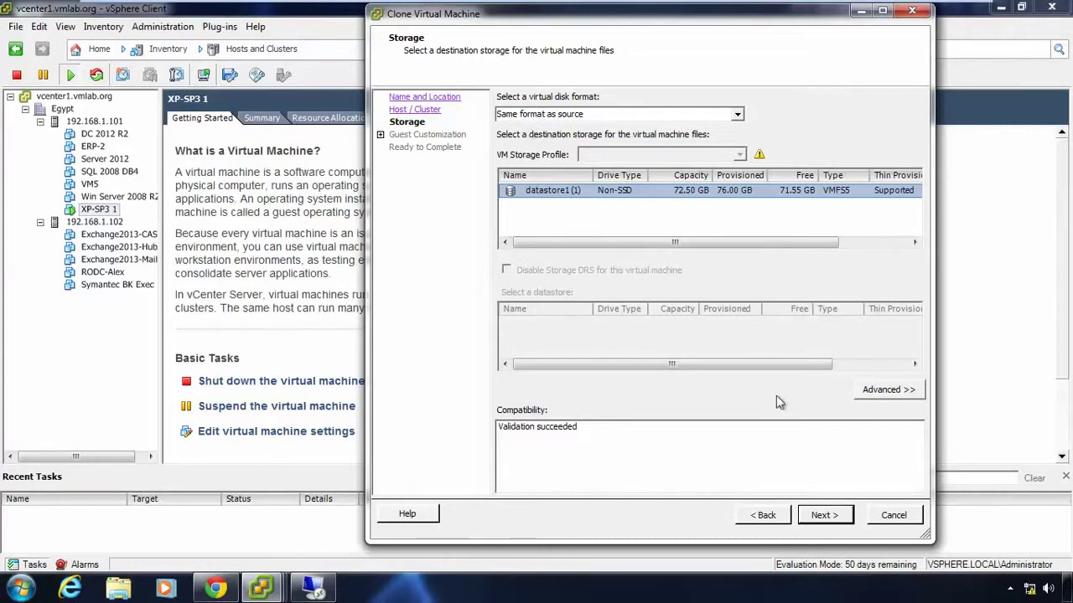
{"action": "left_click", "coordinate": [824, 514]}
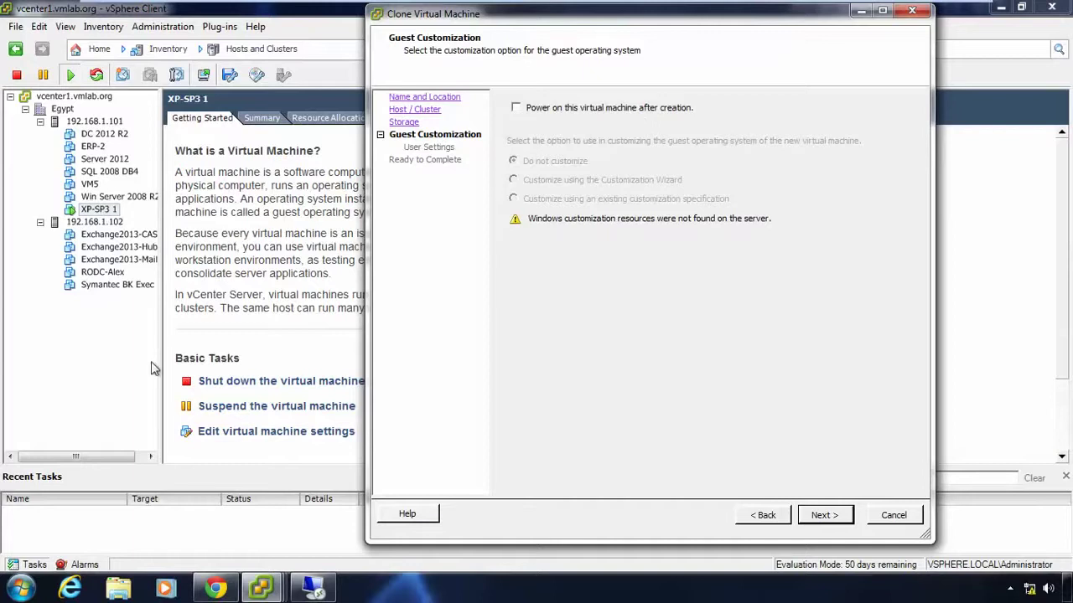
Step: Leave 'Power on after creation' unchecked with 'Do not customize', and go to Ready to Complete
{"action": "left_click", "coordinate": [517, 108]}
{"action": "left_click", "coordinate": [516, 108]}
{"action": "left_click", "coordinate": [820, 515]}
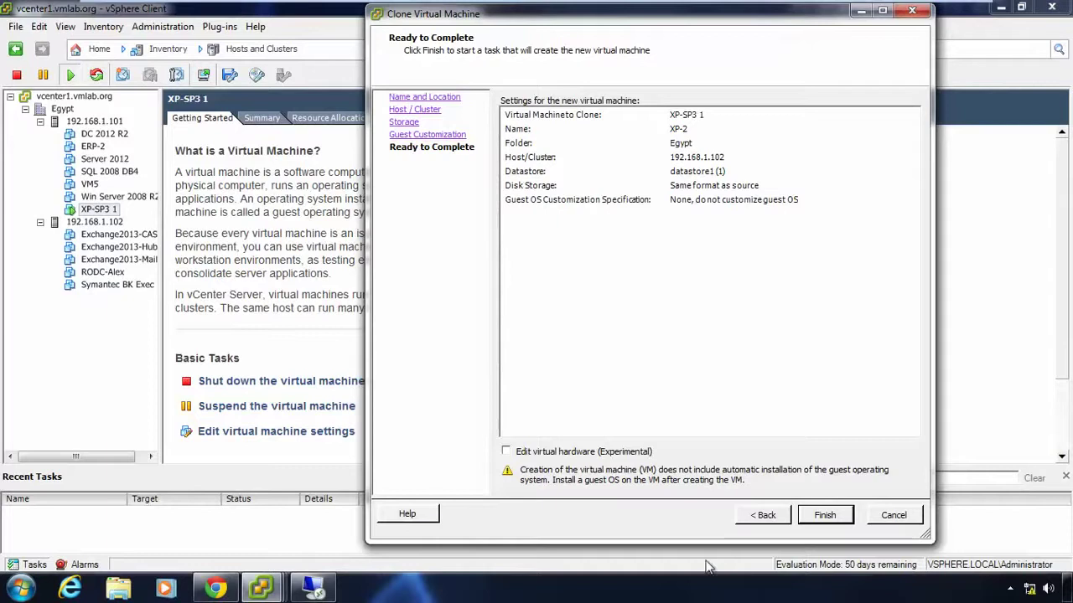
Step: Tick 'Edit virtual hardware', cancel XP-2's properties unchanged, and finish the clone
{"action": "left_click", "coordinate": [507, 454]}
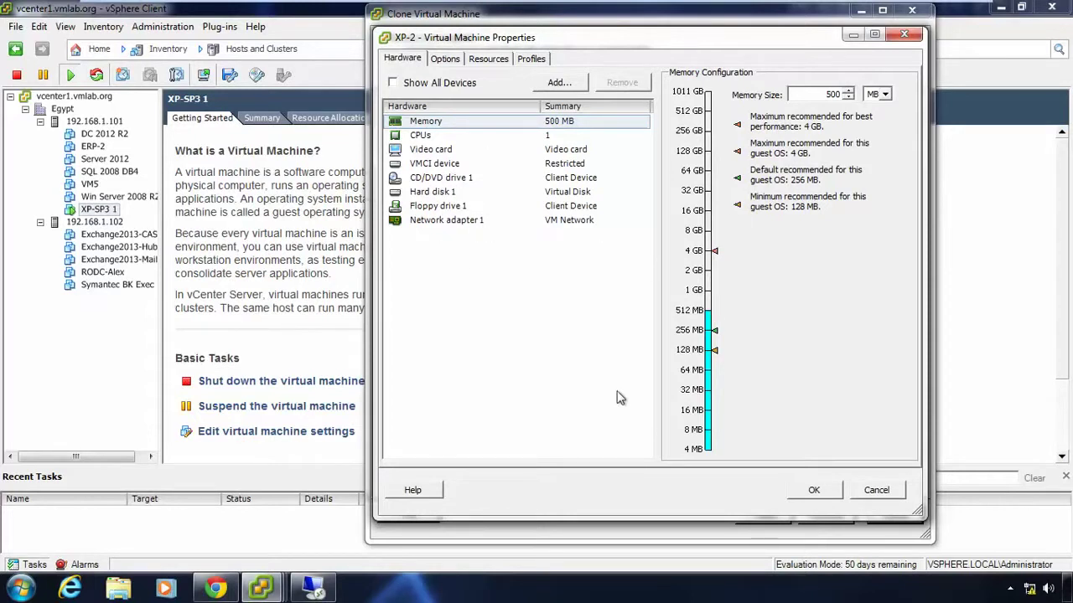
{"action": "left_click", "coordinate": [898, 493]}
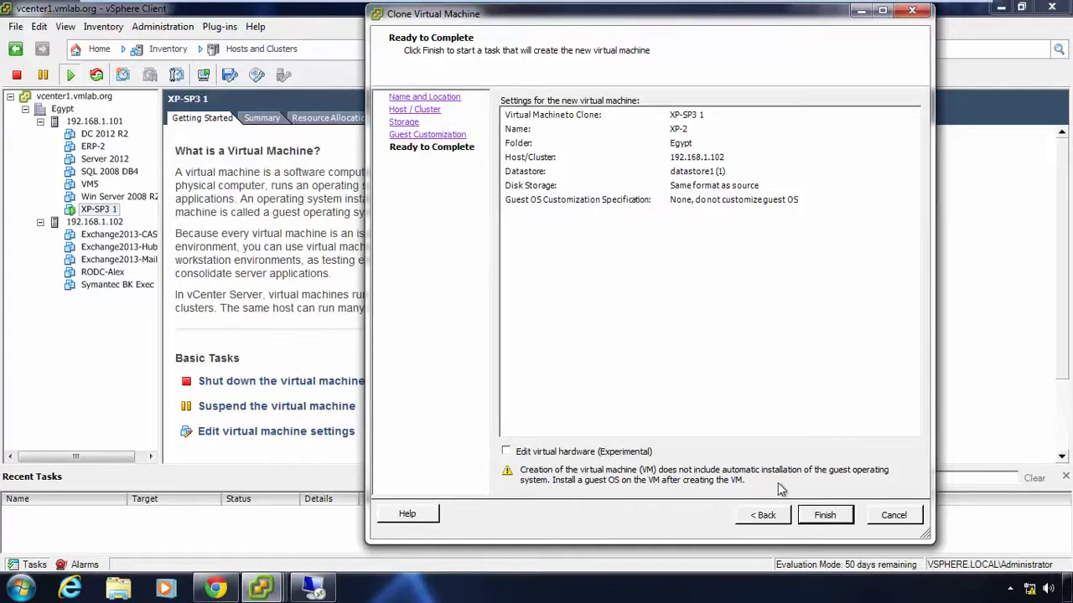
{"action": "left_click", "coordinate": [819, 517]}
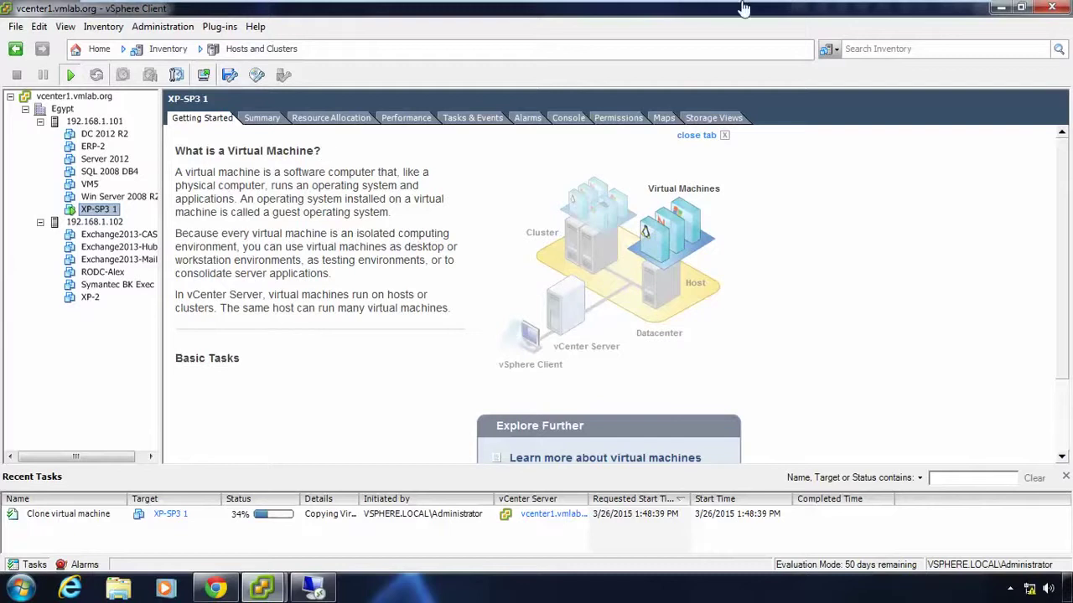
Step: Monitor the XP-SP3 1 clone task in Recent Tasks as it reaches 35%
{"action": "mouse_move", "coordinate": [760, 7]}
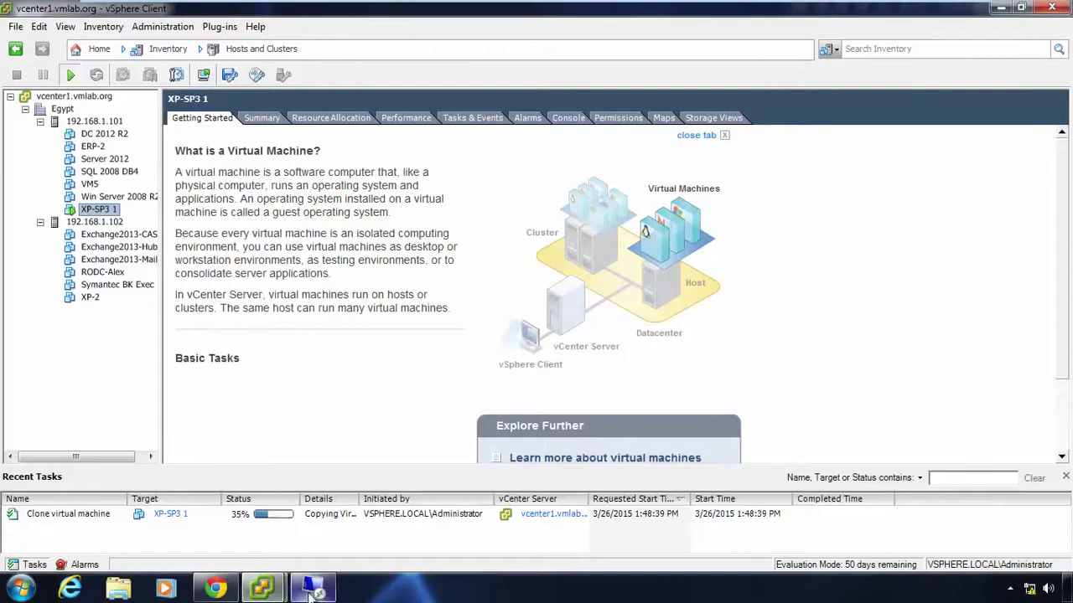
Step: On the 192.168.1.200 remote desktop, inspect sysprep.exe in the deploy archive, then close WinRAR
{"action": "mouse_move", "coordinate": [314, 587]}
{"action": "left_click", "coordinate": [334, 516]}
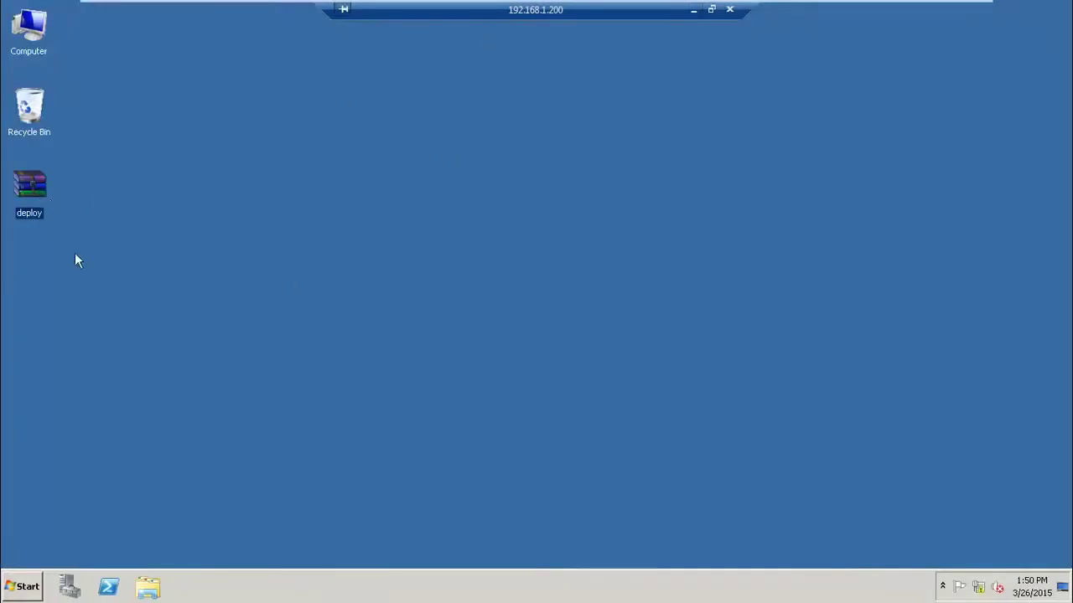
{"action": "double_click", "coordinate": [41, 187]}
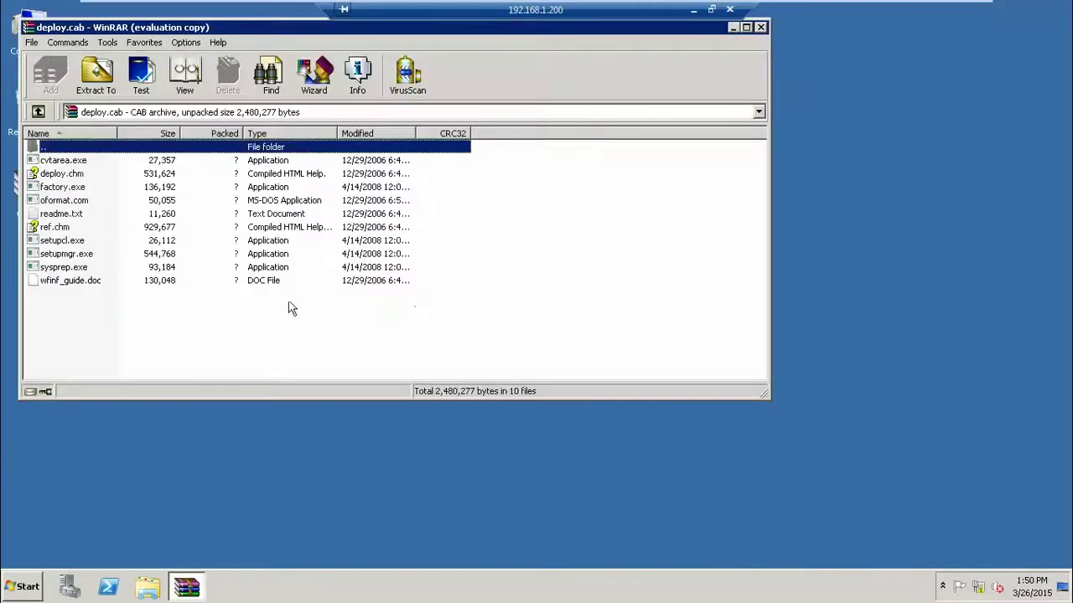
{"action": "left_click", "coordinate": [74, 268]}
{"action": "left_click_drag", "start_coordinate": [287, 29], "coordinate": [561, 109]}
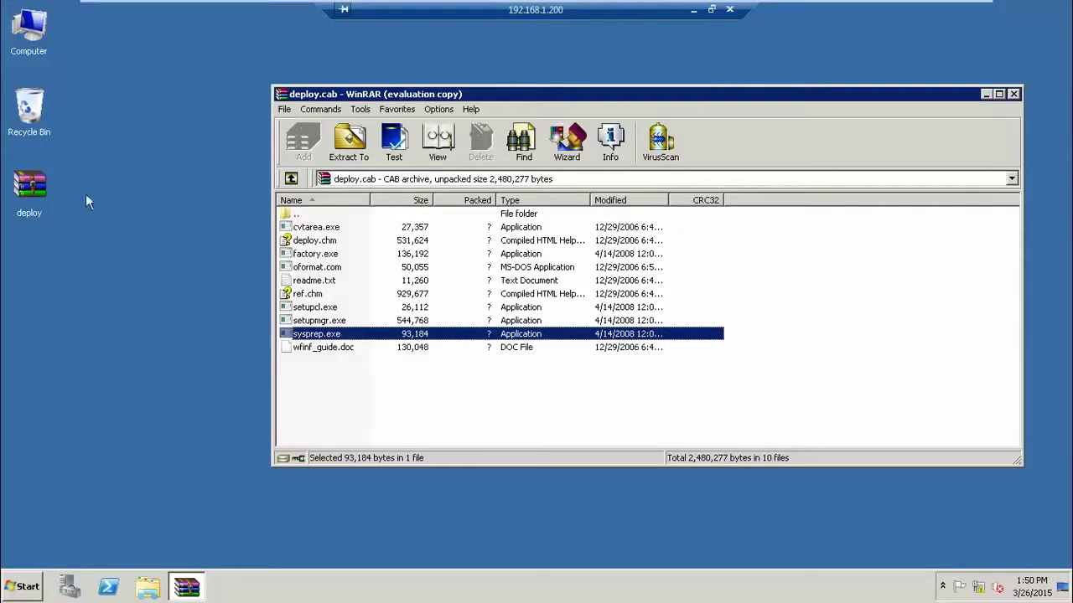
{"action": "left_click", "coordinate": [1013, 94]}
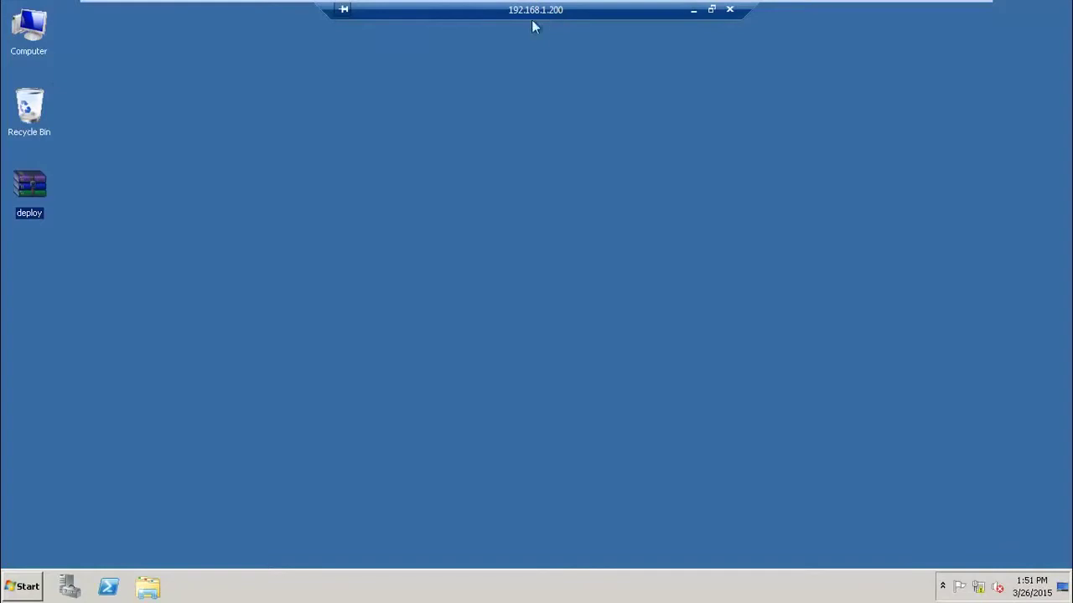
Step: Browse from Computer through C:\ProgramData\VMware\VMware VirtualCenter to the sysprep folder
{"action": "double_click", "coordinate": [38, 29]}
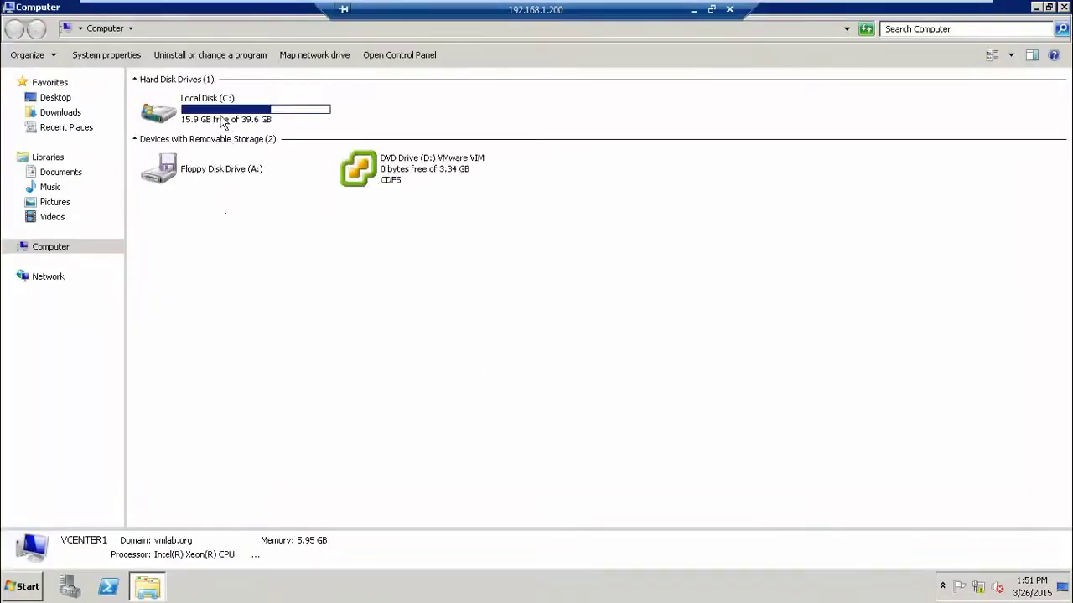
{"action": "left_click", "coordinate": [218, 119]}
{"action": "double_click", "coordinate": [218, 119]}
{"action": "double_click", "coordinate": [176, 168]}
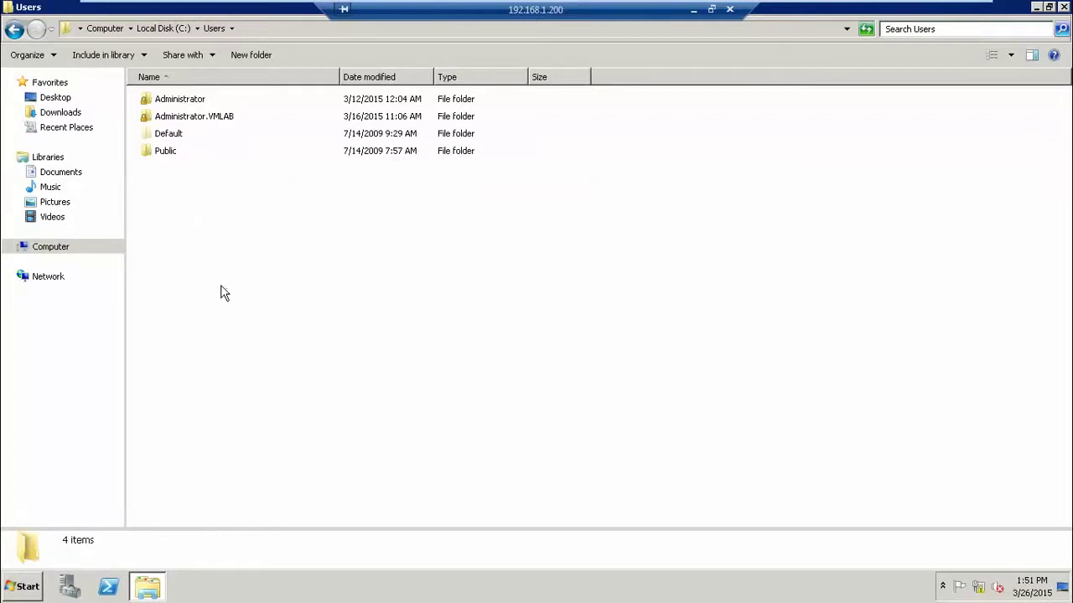
{"action": "left_click", "coordinate": [14, 29]}
{"action": "double_click", "coordinate": [180, 151]}
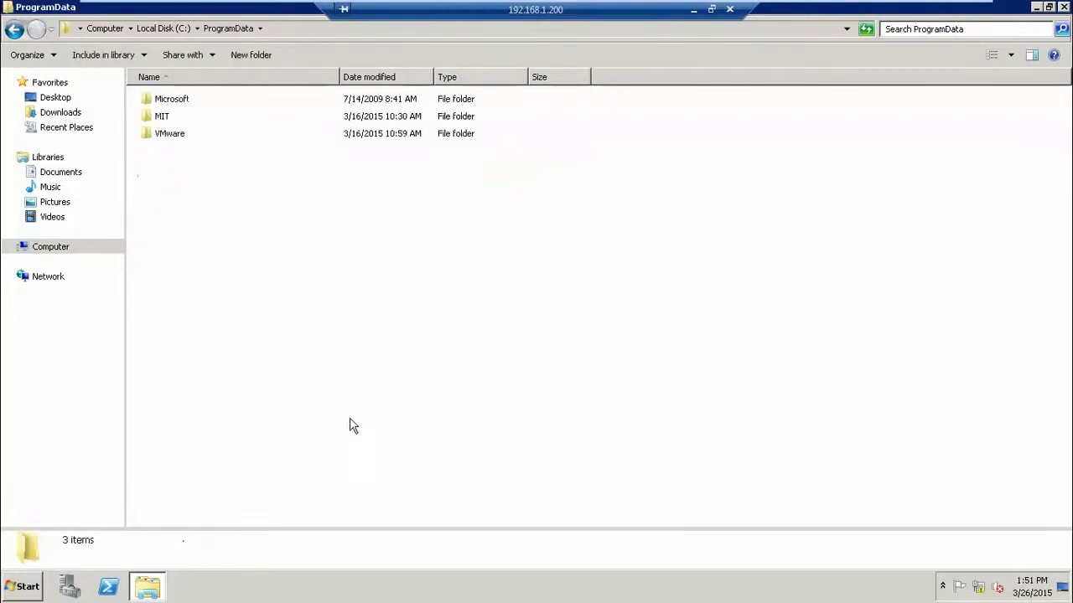
{"action": "double_click", "coordinate": [164, 138]}
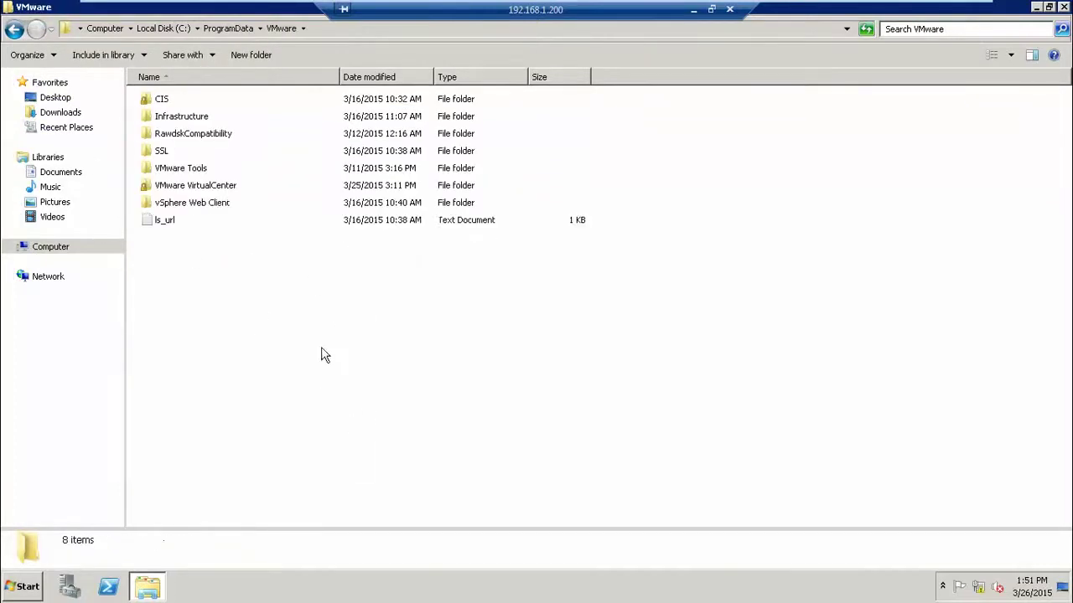
{"action": "left_click", "coordinate": [204, 190]}
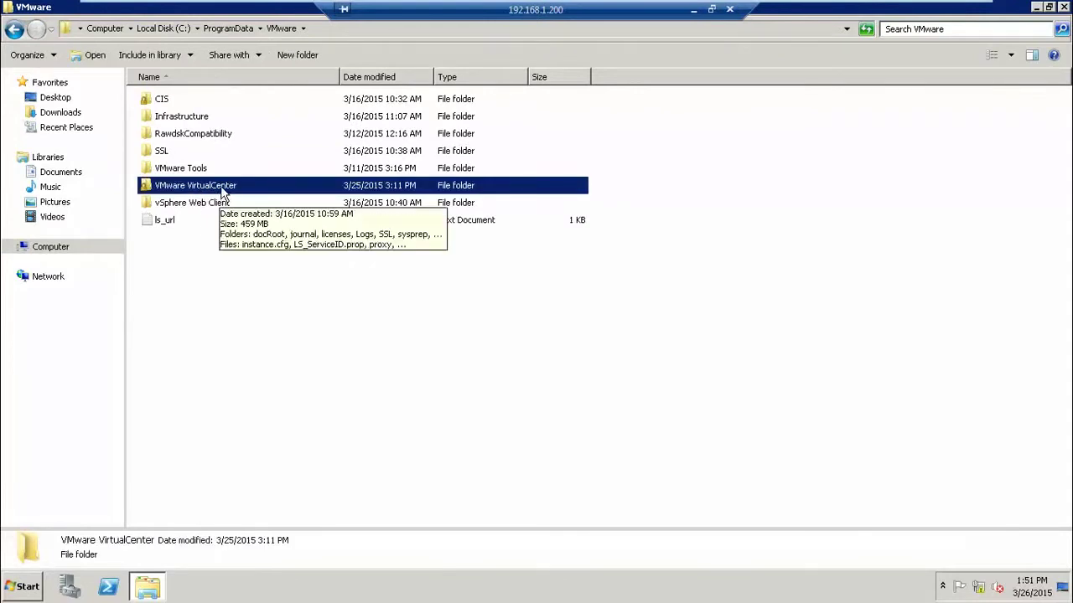
{"action": "double_click", "coordinate": [221, 191]}
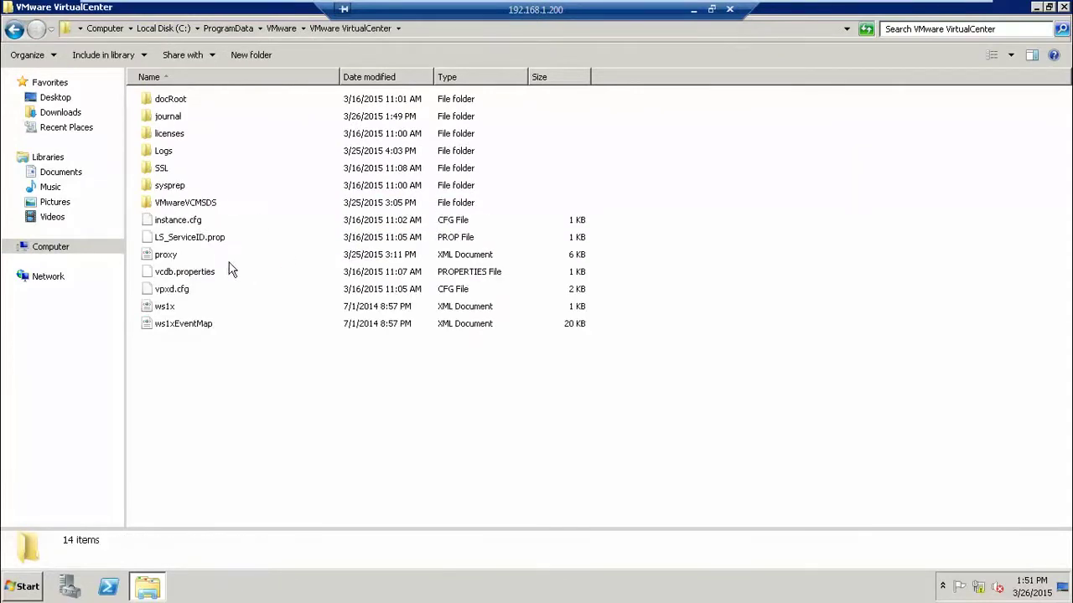
{"action": "left_click", "coordinate": [172, 189]}
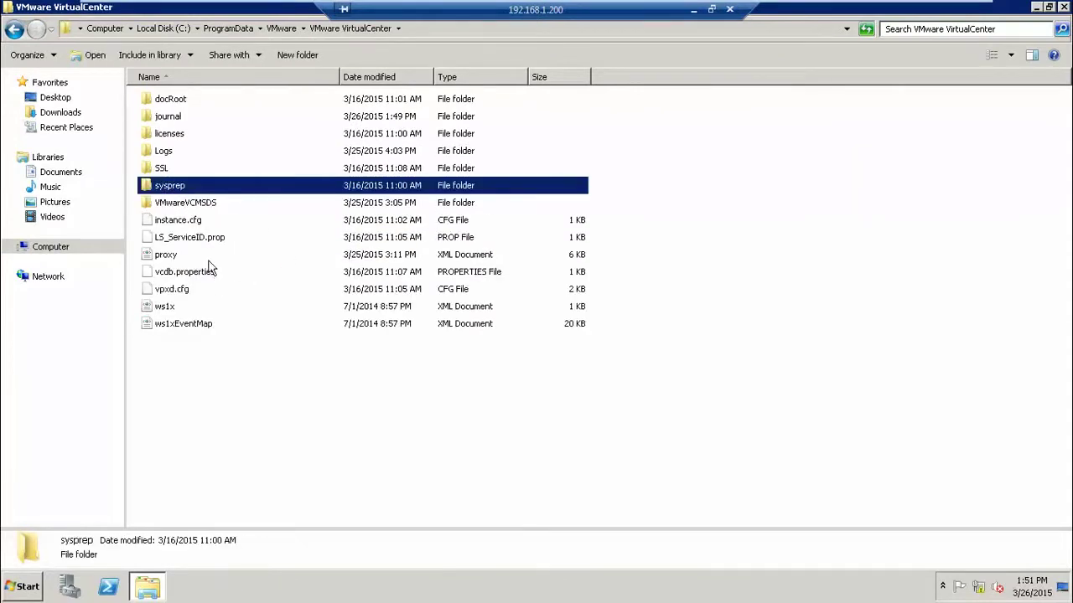
{"action": "double_click", "coordinate": [172, 187]}
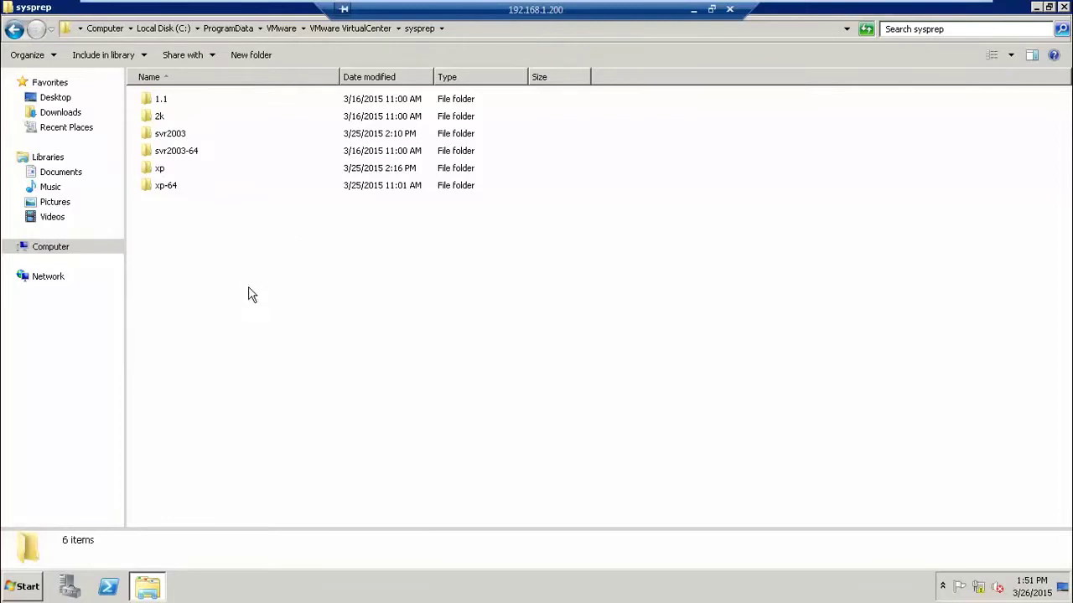
Step: Refresh the sysprep listing and open its empty xp folder
{"action": "right_click", "coordinate": [261, 251]}
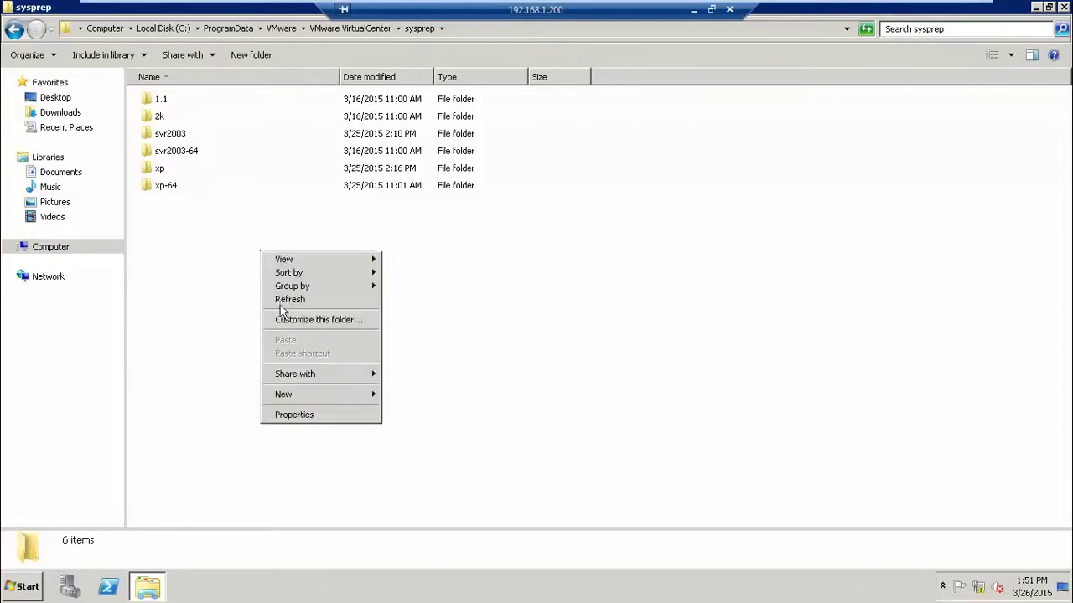
{"action": "left_click", "coordinate": [283, 299]}
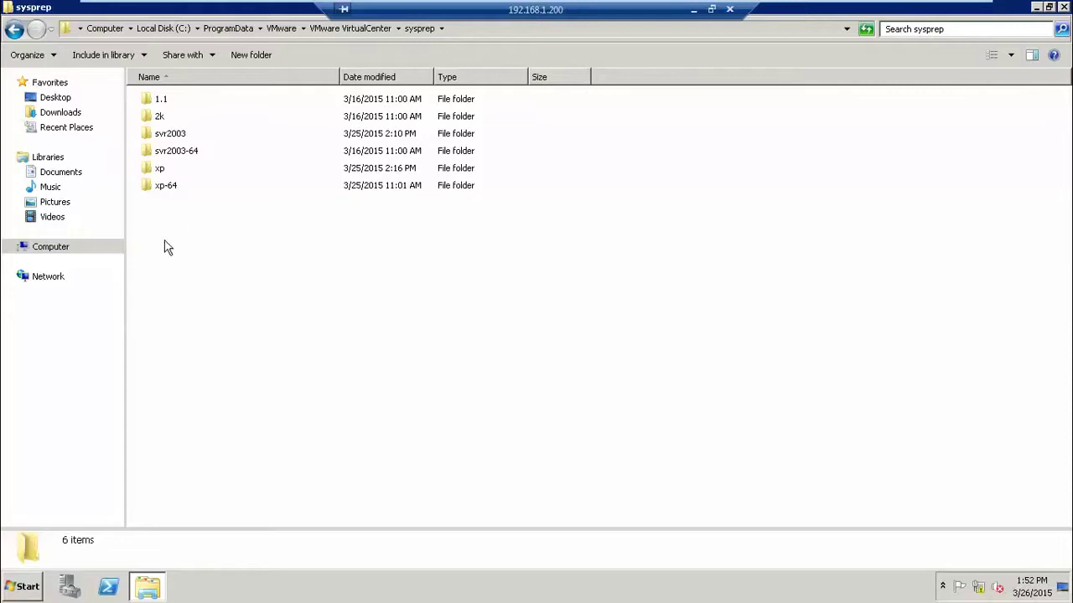
{"action": "double_click", "coordinate": [160, 171]}
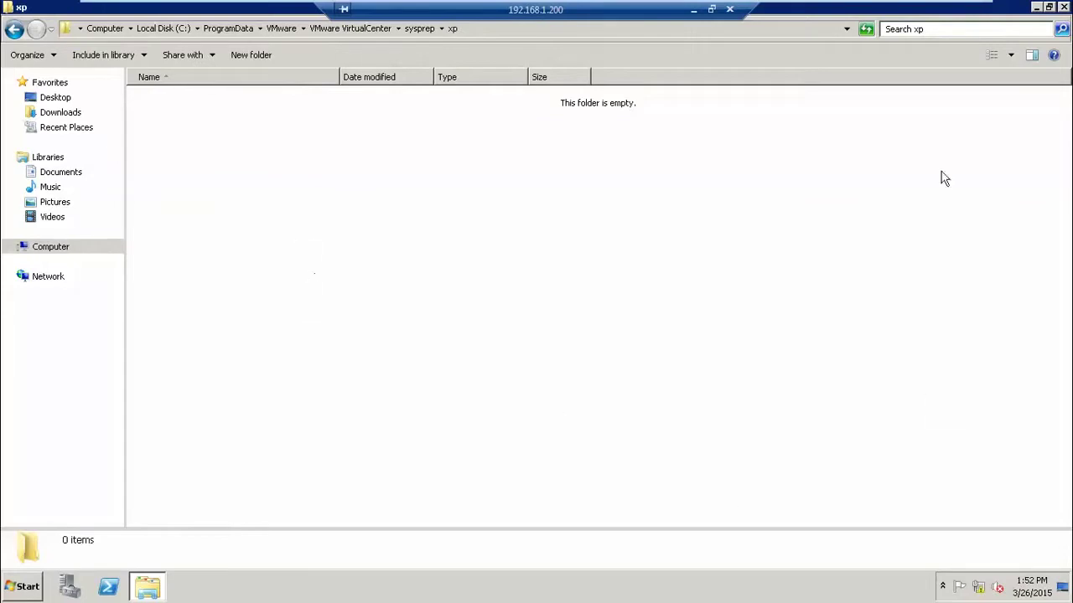
Step: Copy the deploy archive from the desktop into the sysprep\xp folder
{"action": "left_click", "coordinate": [1035, 7]}
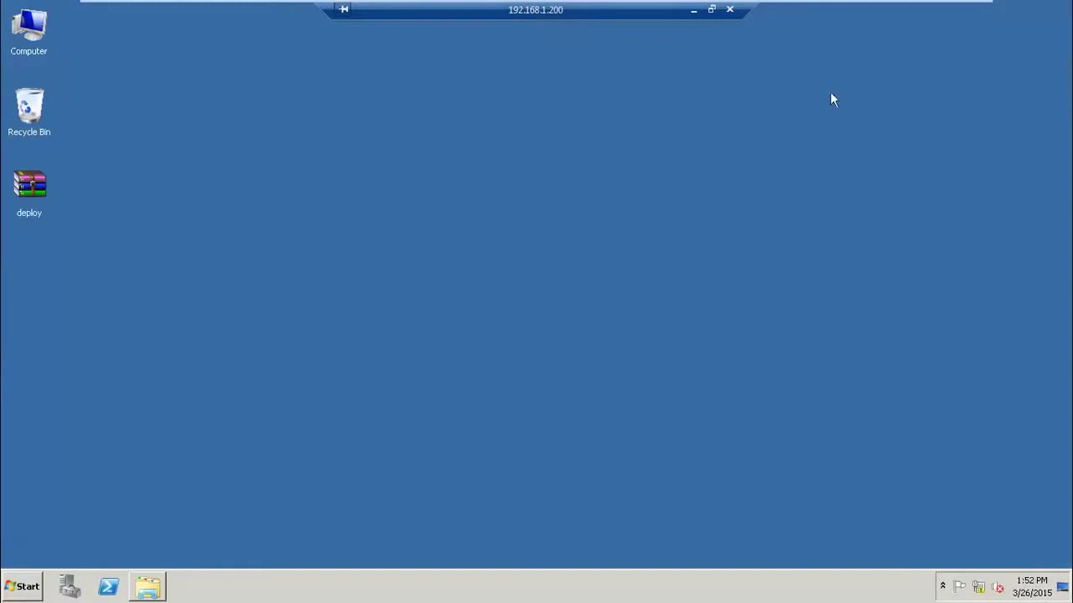
{"action": "right_click", "coordinate": [30, 189]}
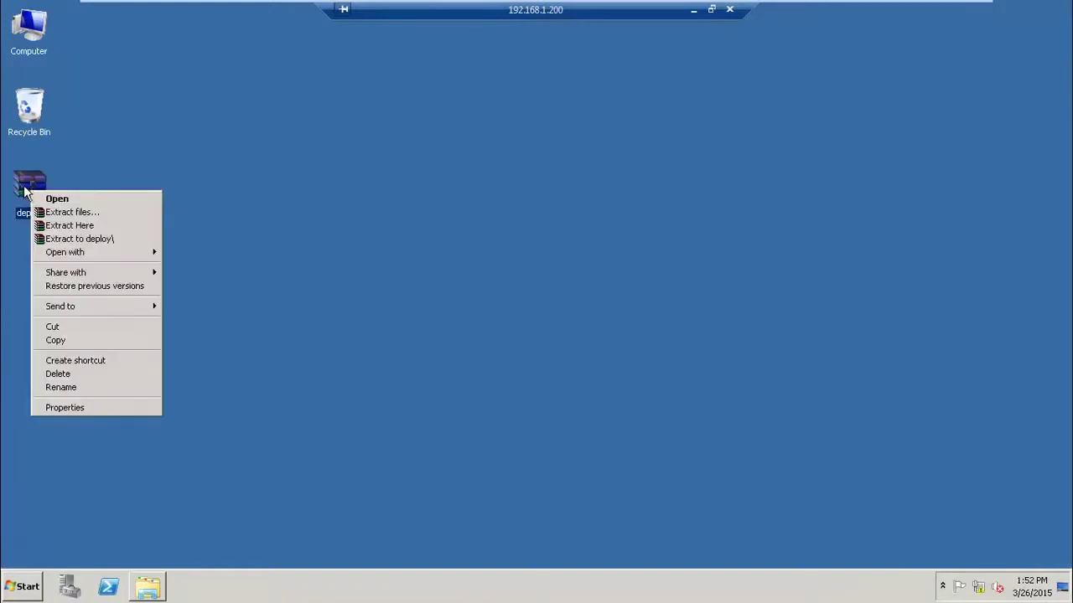
{"action": "right_click", "coordinate": [24, 186]}
{"action": "left_click", "coordinate": [72, 335]}
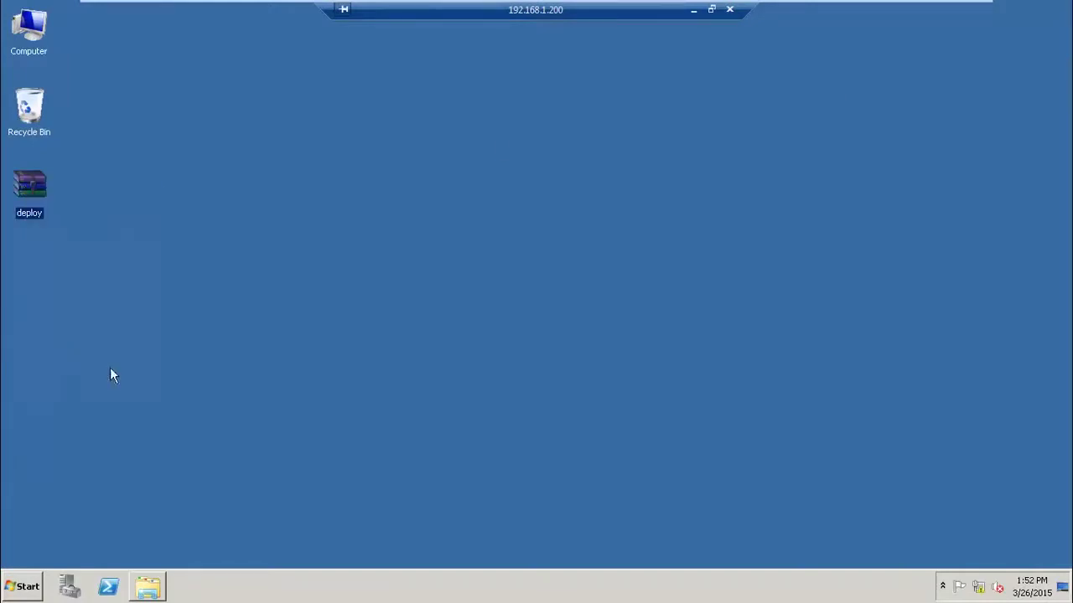
{"action": "left_click", "coordinate": [159, 587]}
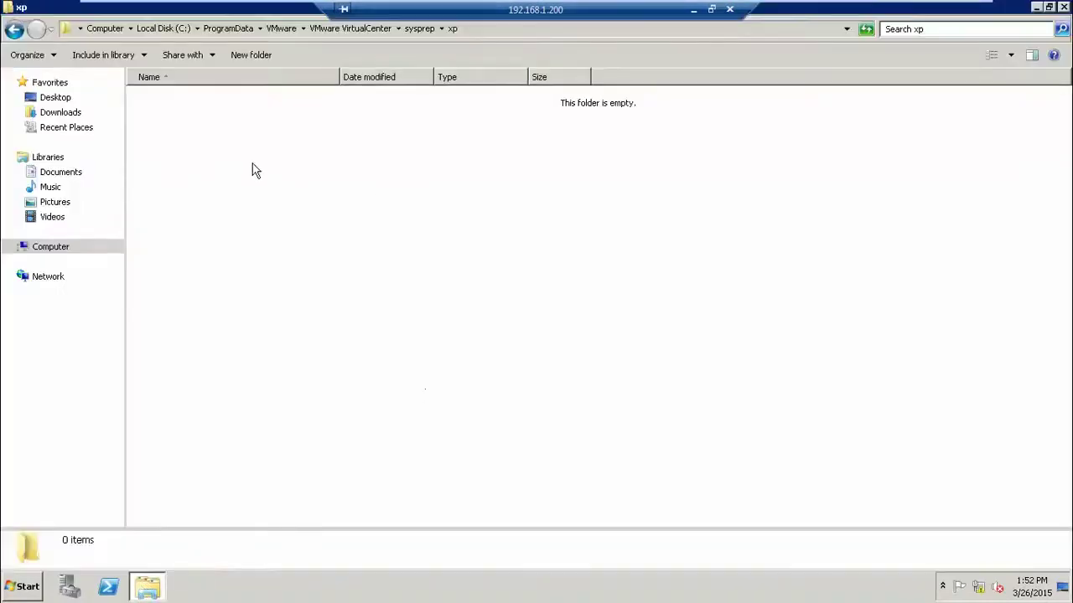
{"action": "right_click", "coordinate": [255, 170]}
{"action": "left_click", "coordinate": [277, 252]}
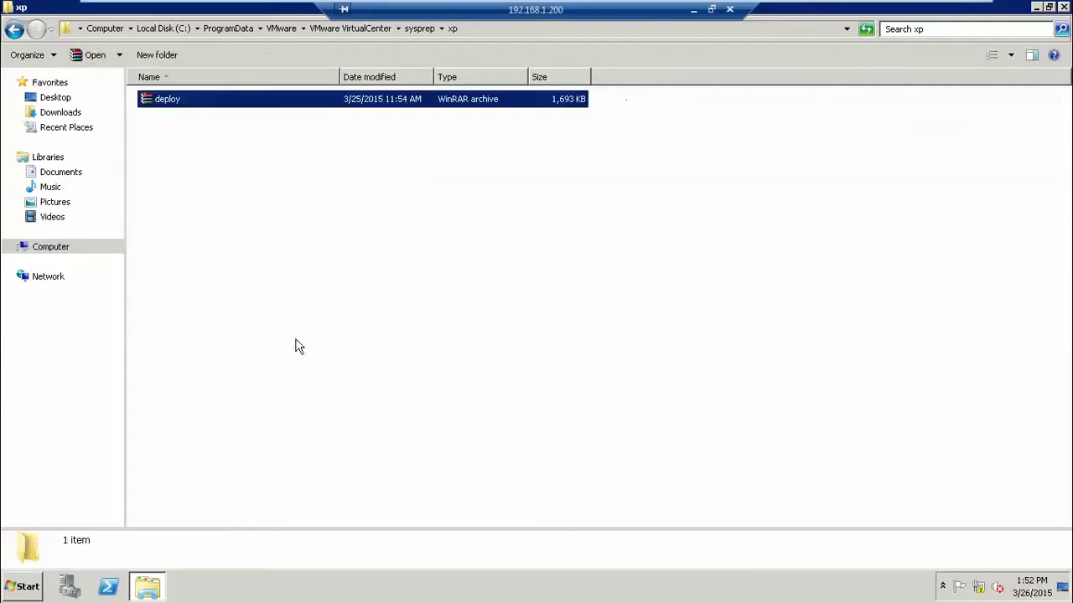
Step: Extract the deploy archive here, producing sysprep and setupmgr, then close Explorer
{"action": "right_click", "coordinate": [162, 115]}
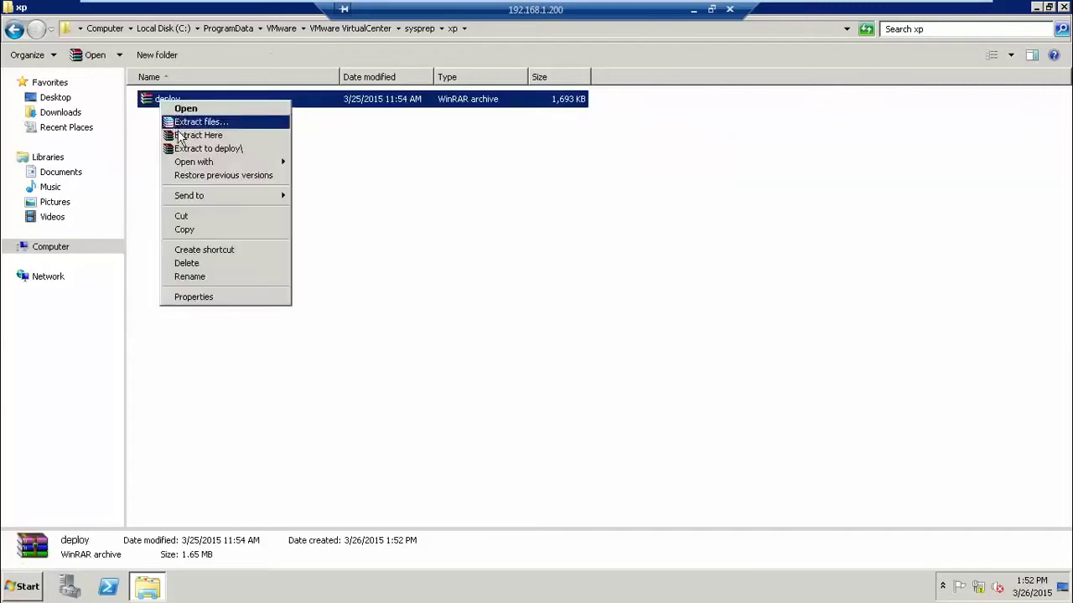
{"action": "left_click", "coordinate": [176, 122]}
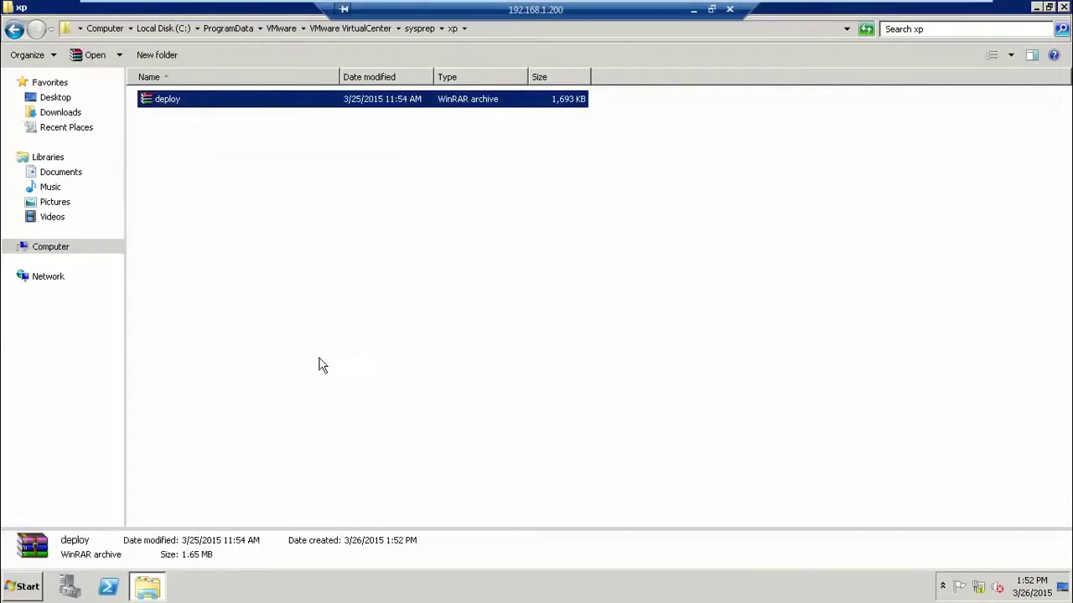
{"action": "left_click", "coordinate": [168, 259]}
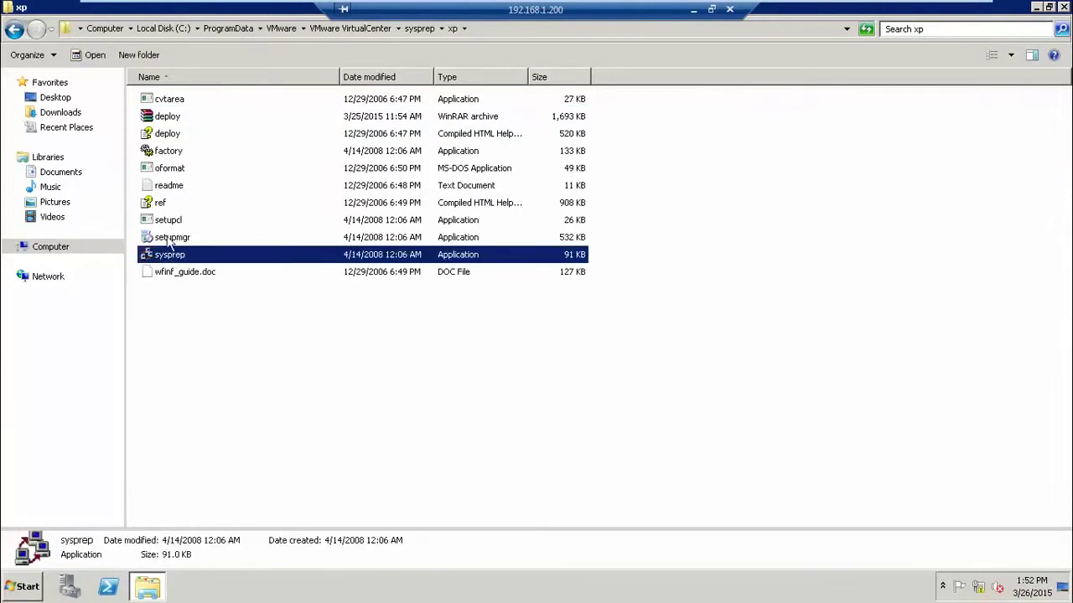
{"action": "left_click", "coordinate": [289, 401]}
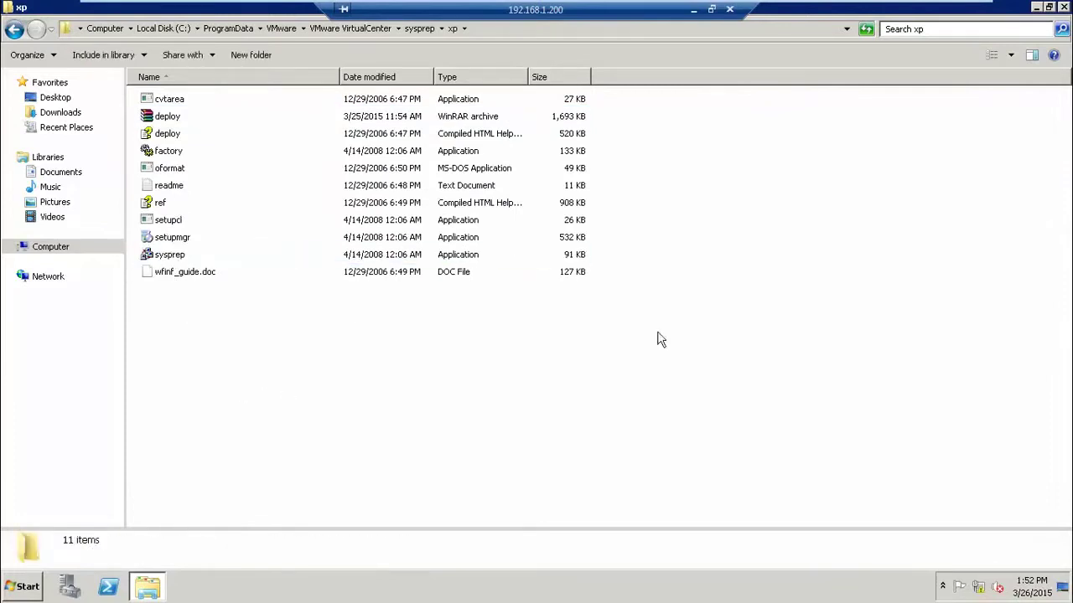
{"action": "left_click", "coordinate": [1062, 8]}
{"action": "left_click", "coordinate": [692, 11]}
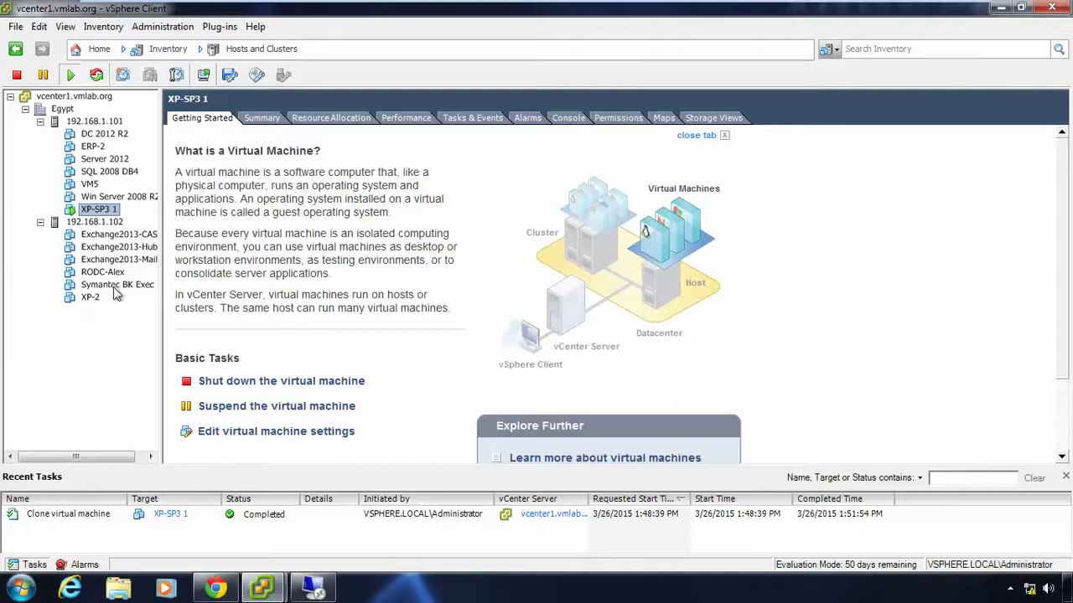
{"action": "left_click", "coordinate": [99, 211]}
{"action": "right_click", "coordinate": [107, 213]}
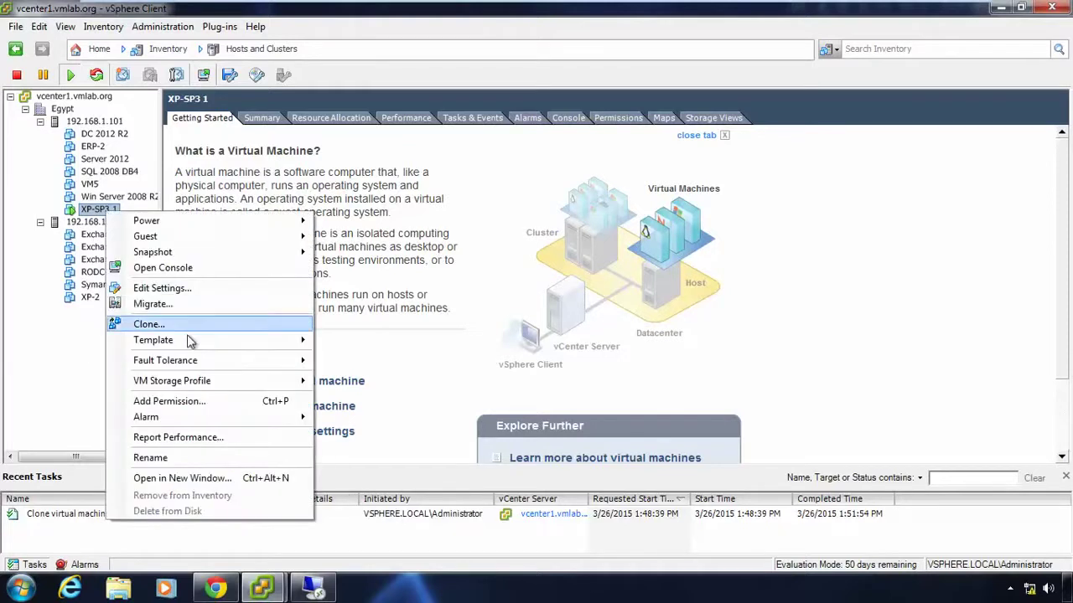
{"action": "left_click", "coordinate": [178, 289]}
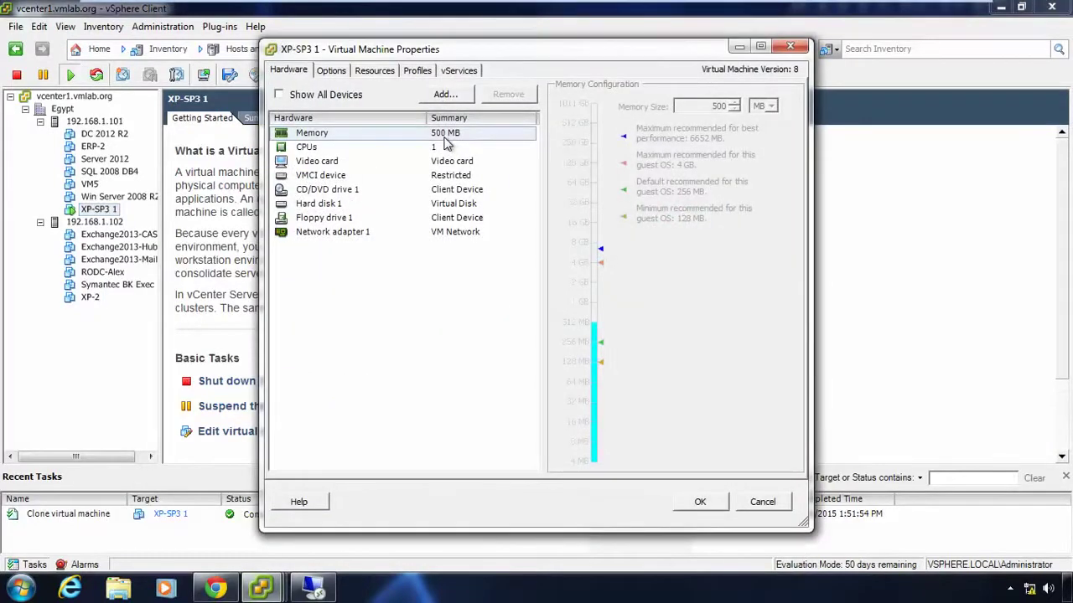
{"action": "left_click", "coordinate": [399, 148]}
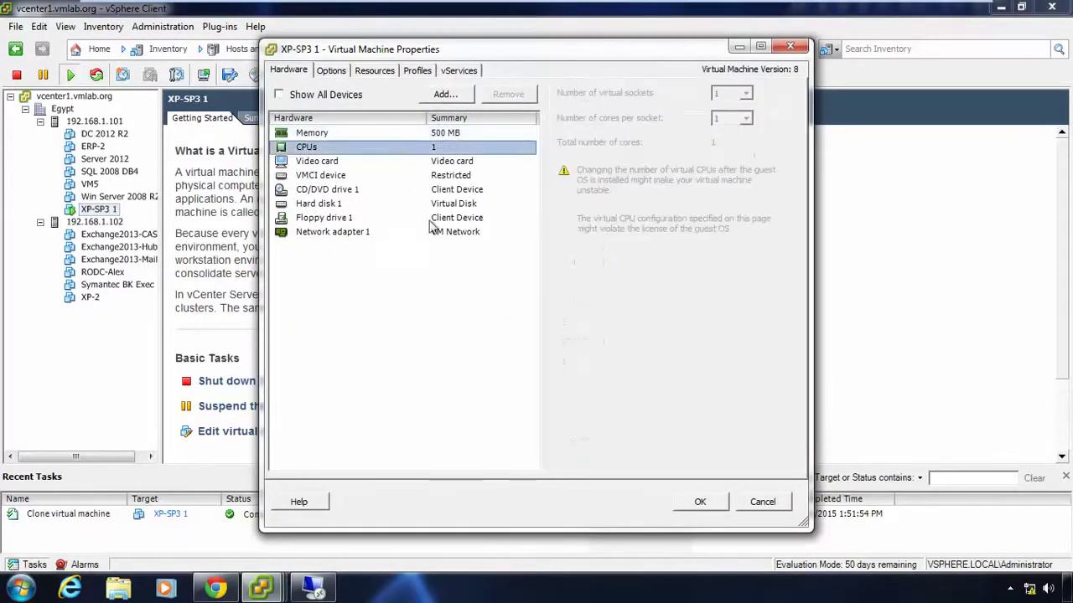
{"action": "left_click", "coordinate": [391, 206]}
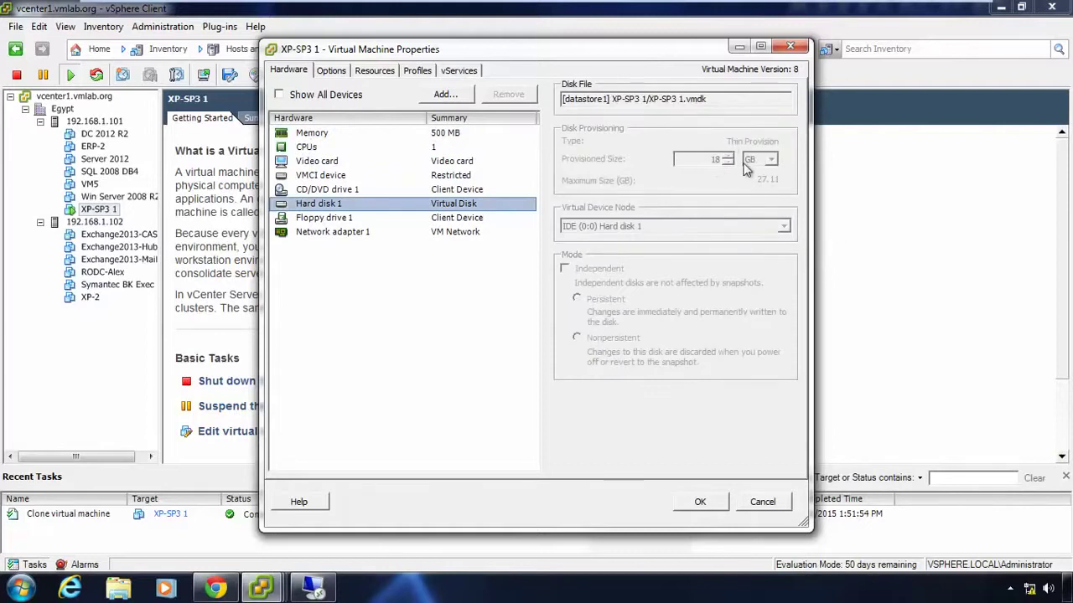
{"action": "left_click", "coordinate": [759, 501]}
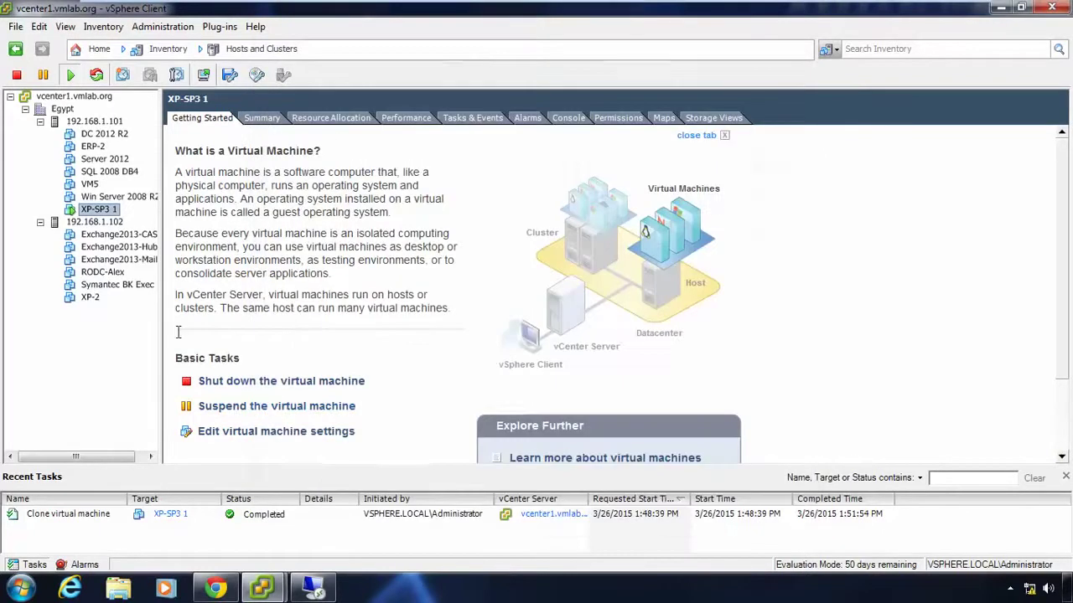
Step: Inspect XP-2's settings and 18 GB thin Hard disk 1, then cancel without changes
{"action": "left_click", "coordinate": [92, 299]}
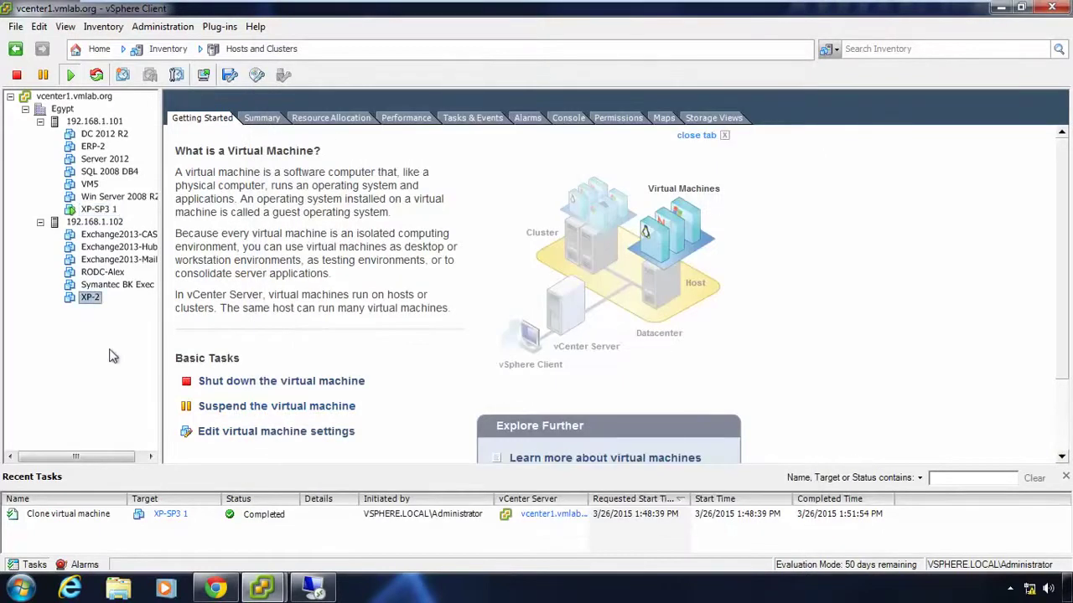
{"action": "right_click", "coordinate": [92, 302]}
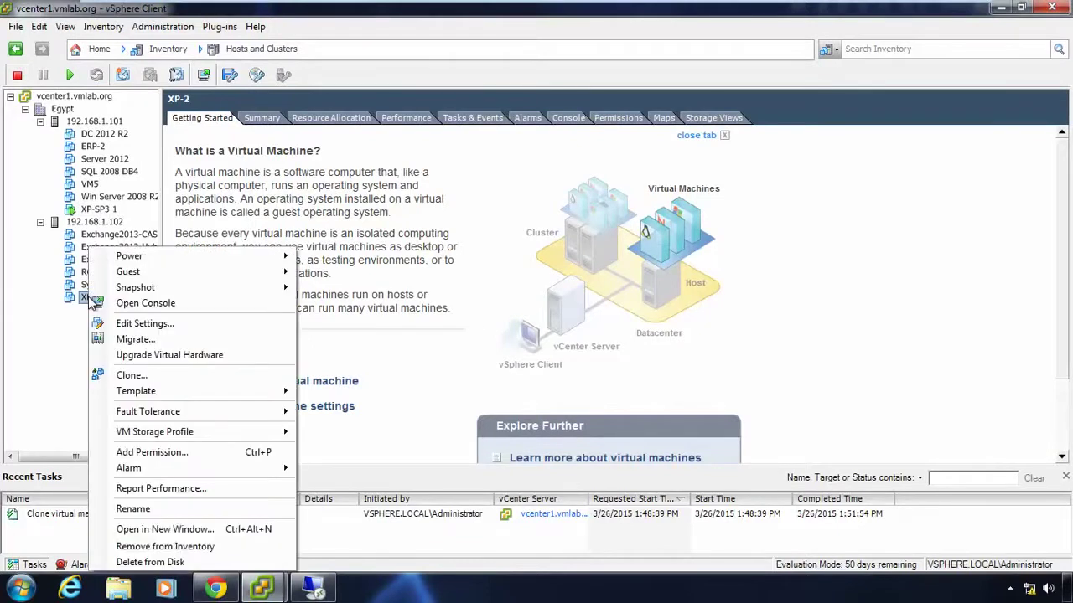
{"action": "left_click", "coordinate": [130, 325]}
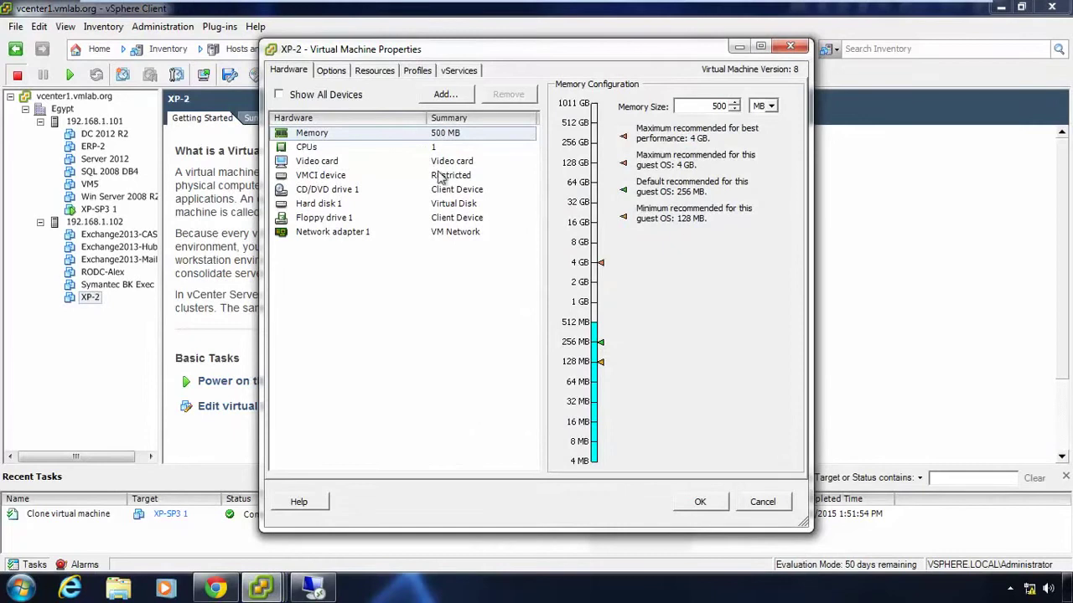
{"action": "left_click", "coordinate": [434, 205]}
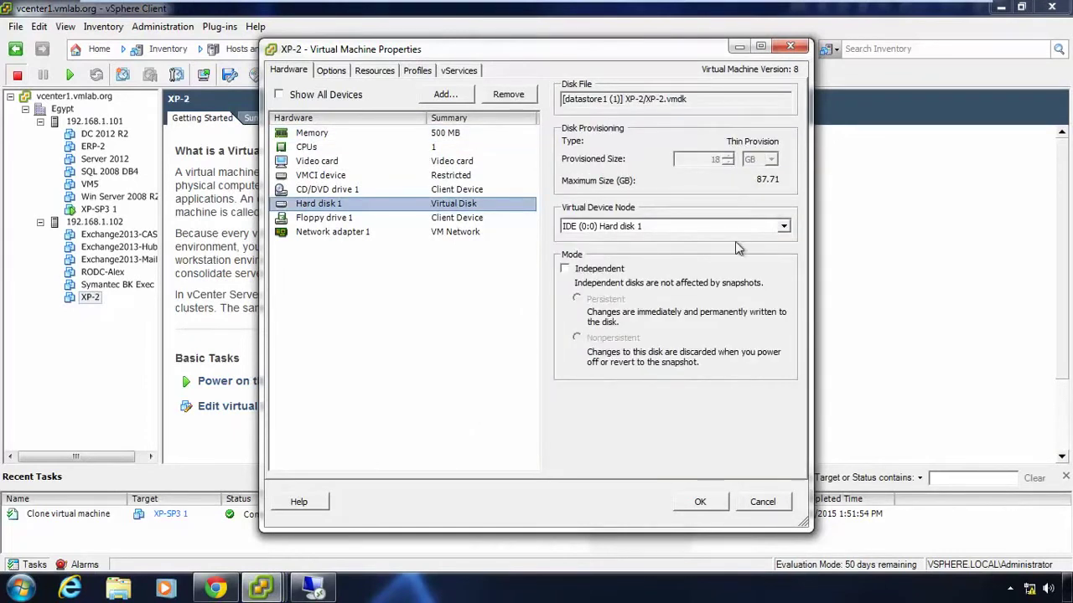
{"action": "left_click", "coordinate": [764, 504]}
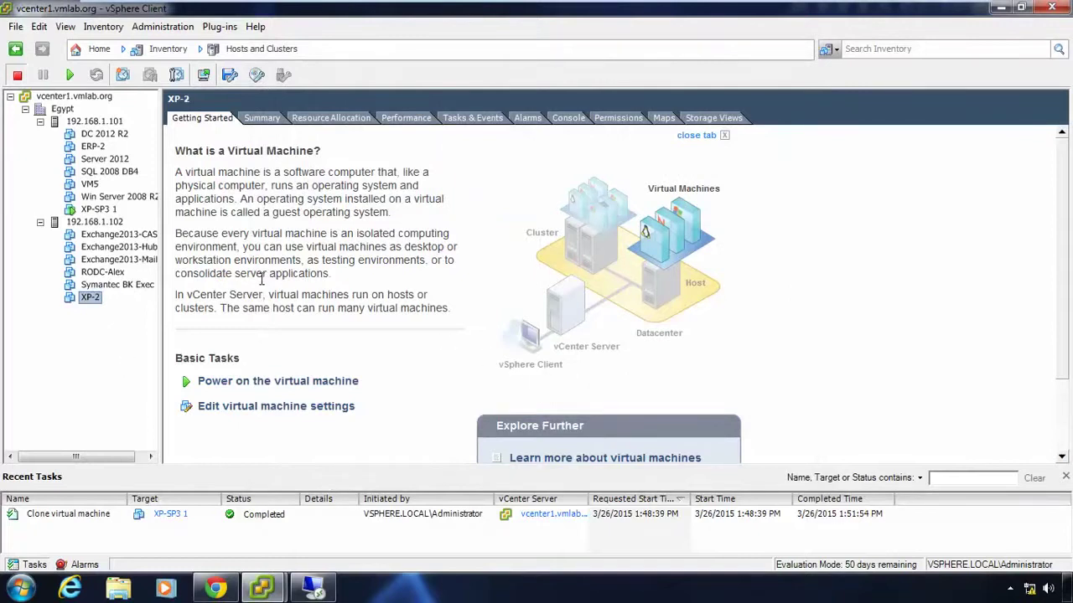
Step: Clone XP-SP3 1 as XP-3 on host 192.168.1.102, keeping datastore1 (1)
{"action": "right_click", "coordinate": [102, 213]}
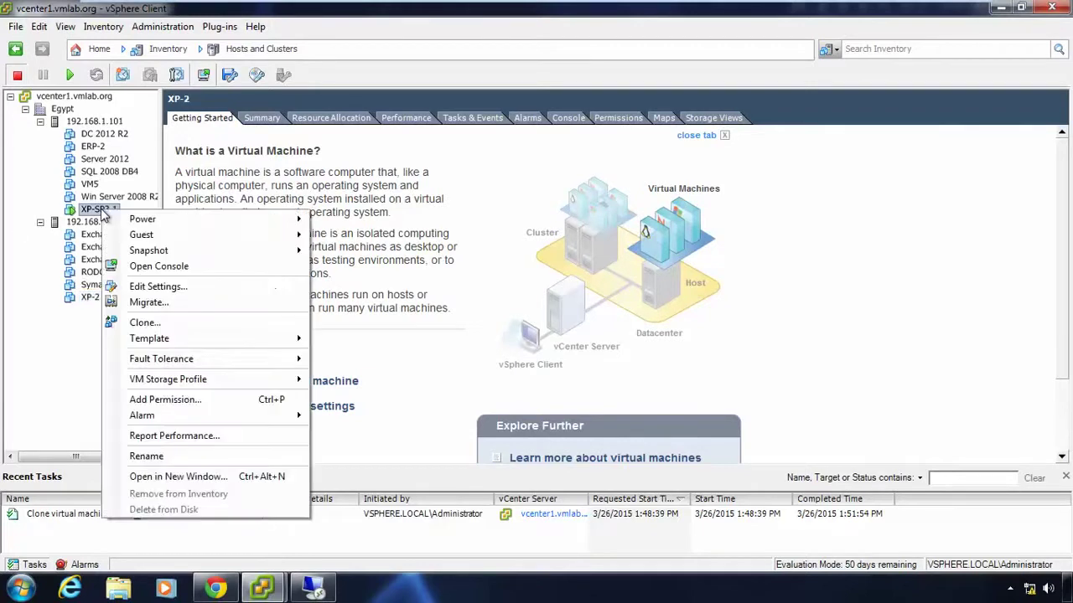
{"action": "left_click", "coordinate": [195, 325]}
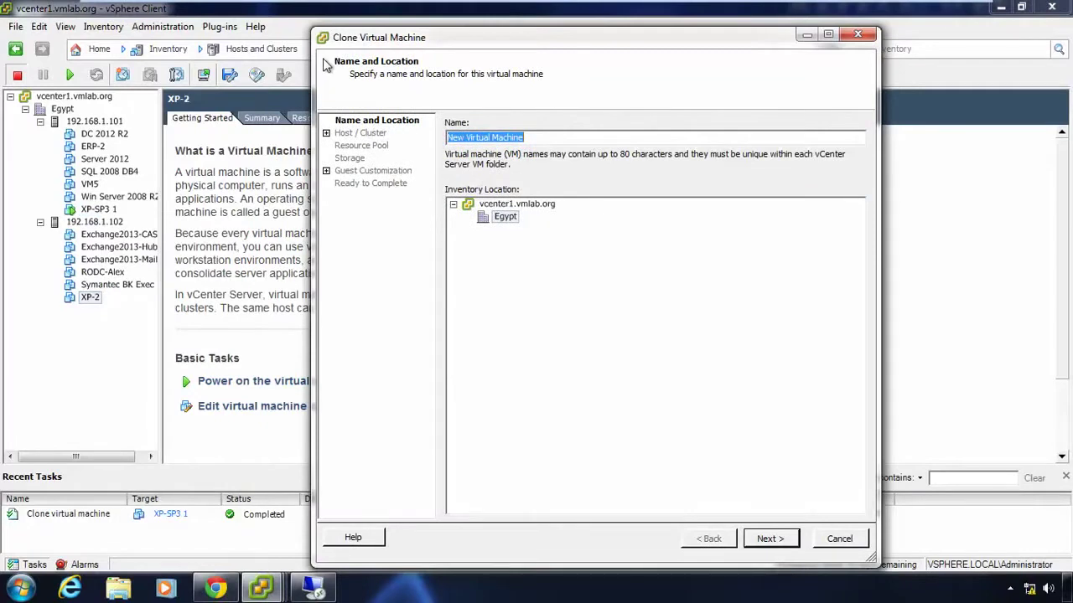
{"action": "type", "text": "XP-3"}
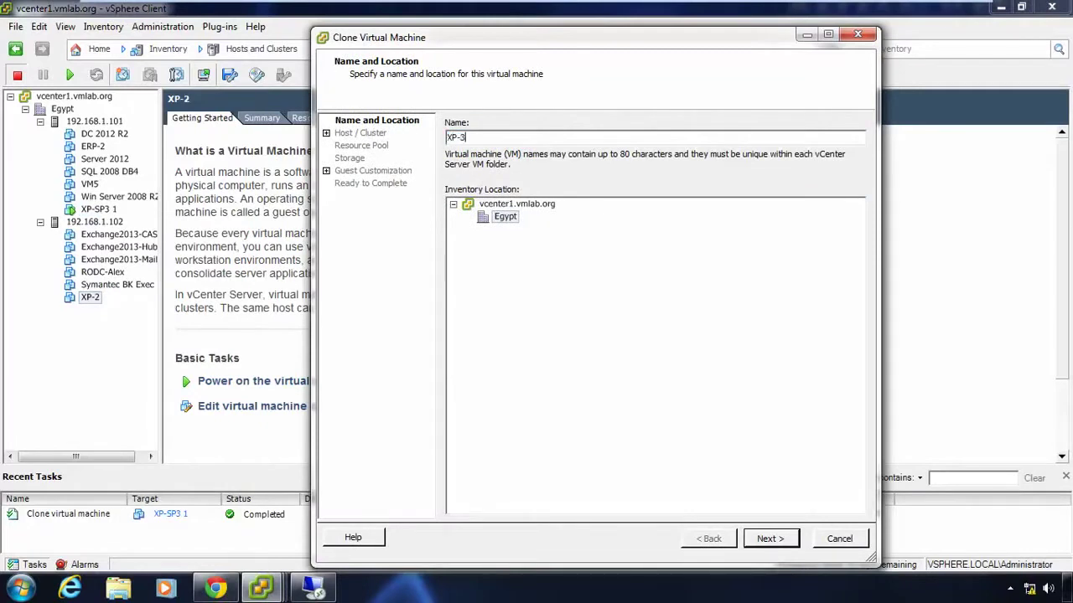
{"action": "left_click", "coordinate": [770, 538]}
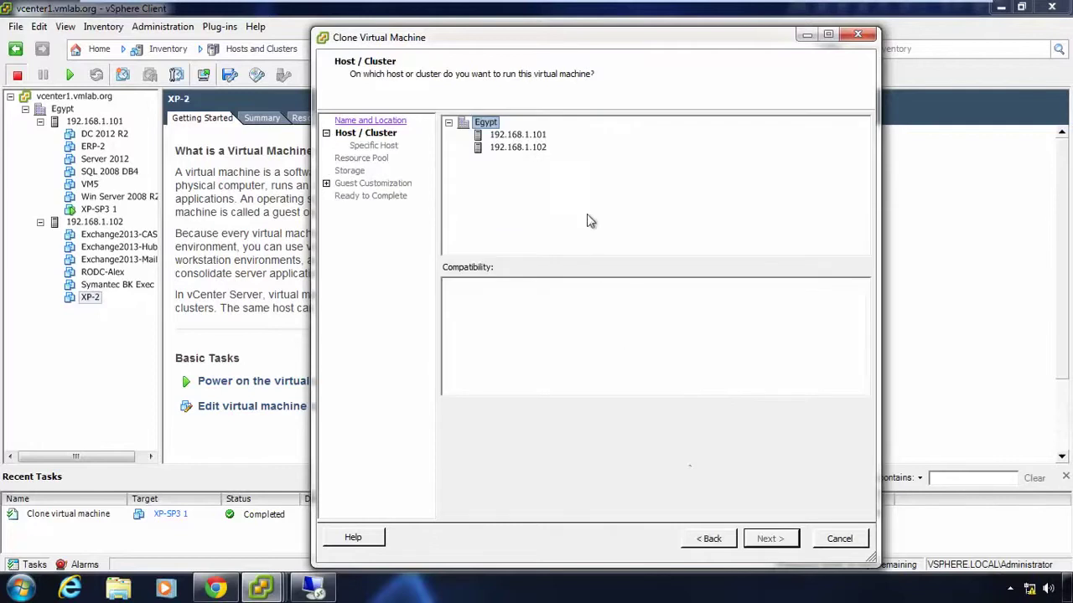
{"action": "left_click", "coordinate": [532, 148]}
{"action": "left_click", "coordinate": [769, 538]}
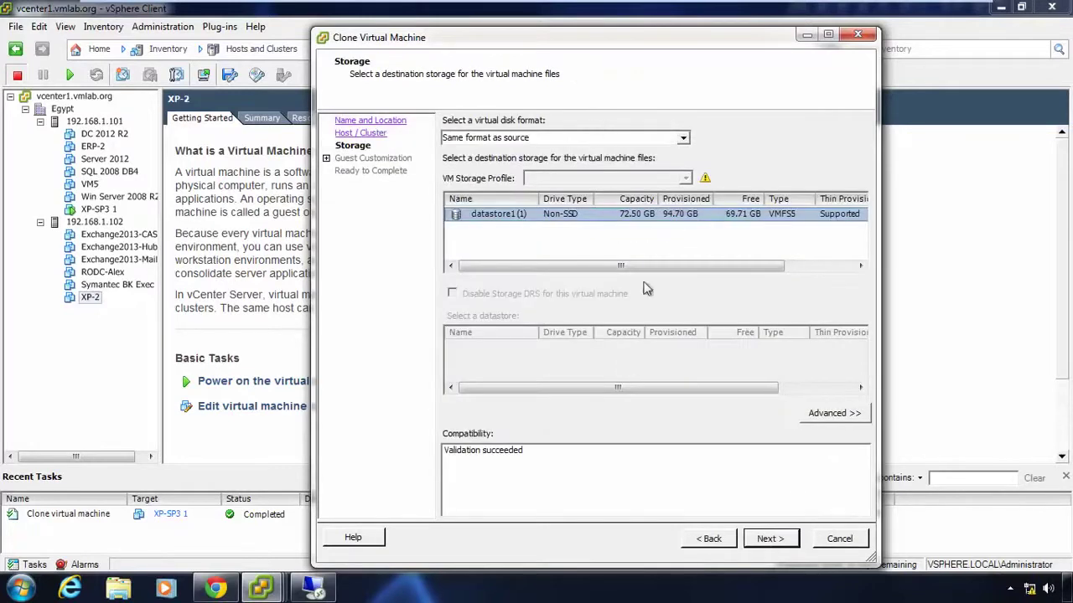
{"action": "left_click", "coordinate": [769, 538]}
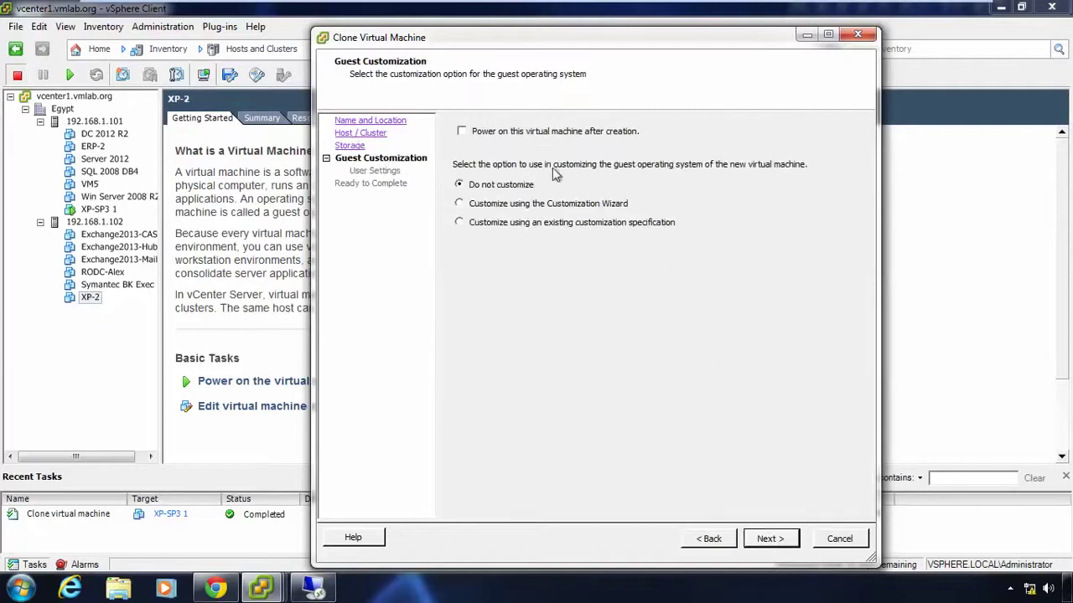
Step: Choose 'Customize using the Customization Wizard' and launch the Windows guest customization wizard
{"action": "left_click", "coordinate": [508, 223]}
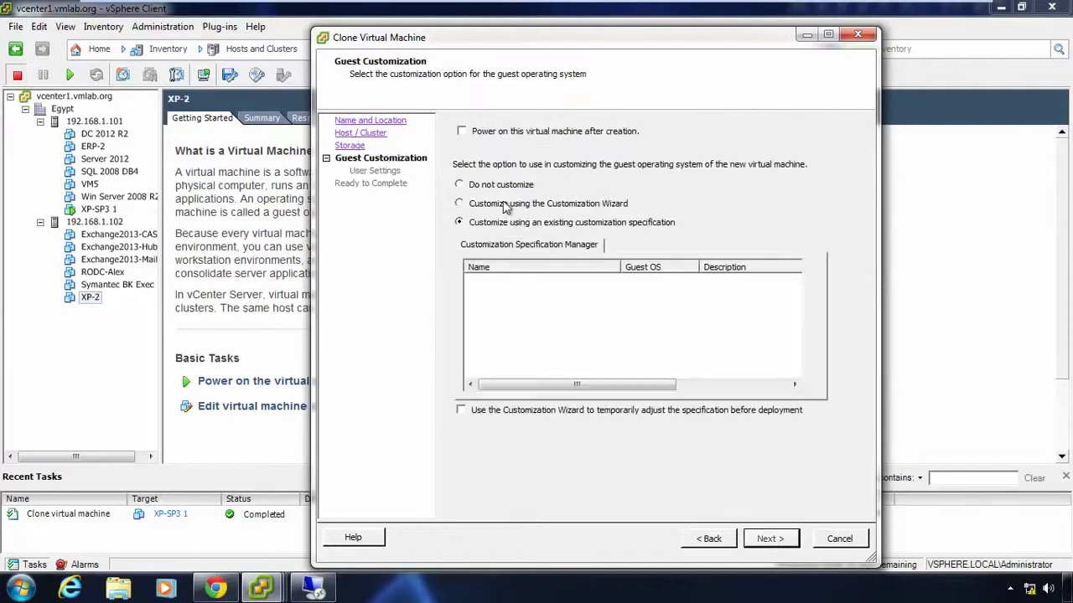
{"action": "key", "text": "Up"}
{"action": "left_click", "coordinate": [507, 223]}
{"action": "left_click", "coordinate": [499, 204]}
{"action": "left_click", "coordinate": [499, 185]}
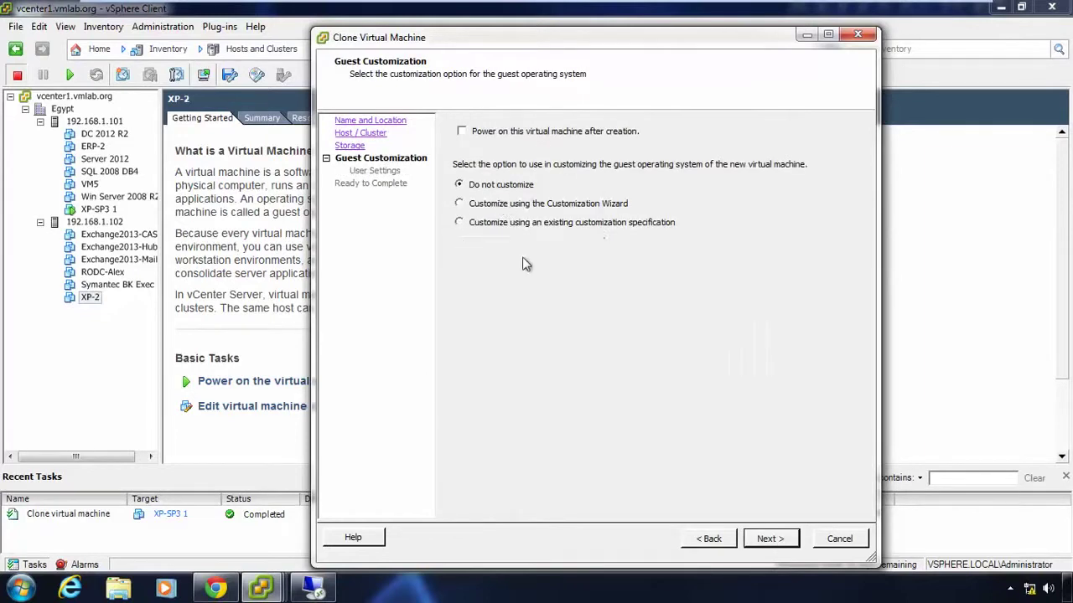
{"action": "left_click_drag", "start_coordinate": [555, 48], "coordinate": [453, 42]}
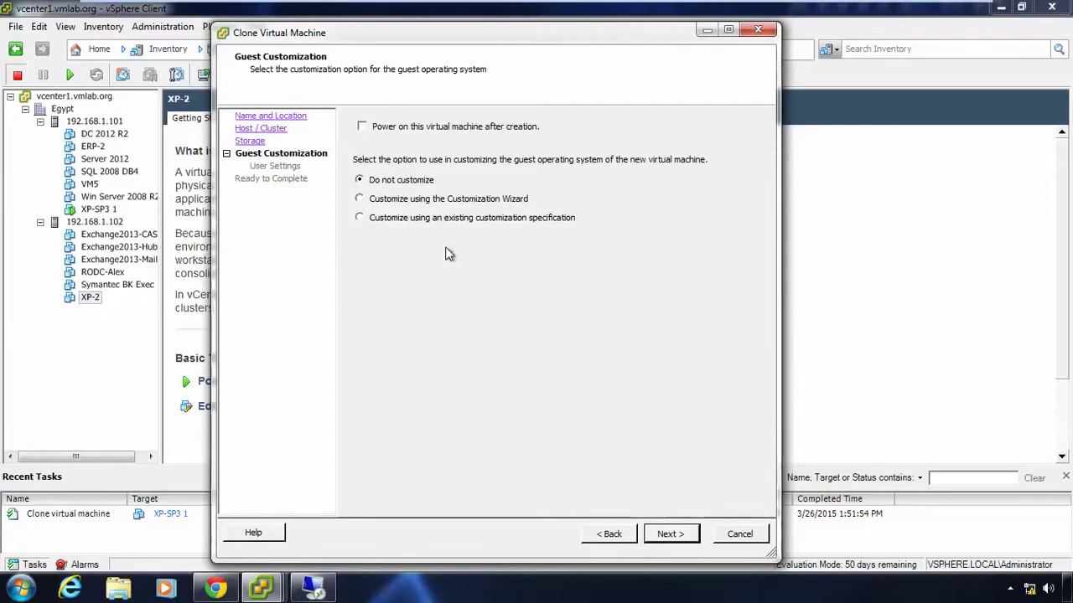
{"action": "left_click", "coordinate": [423, 204]}
{"action": "left_click", "coordinate": [485, 220]}
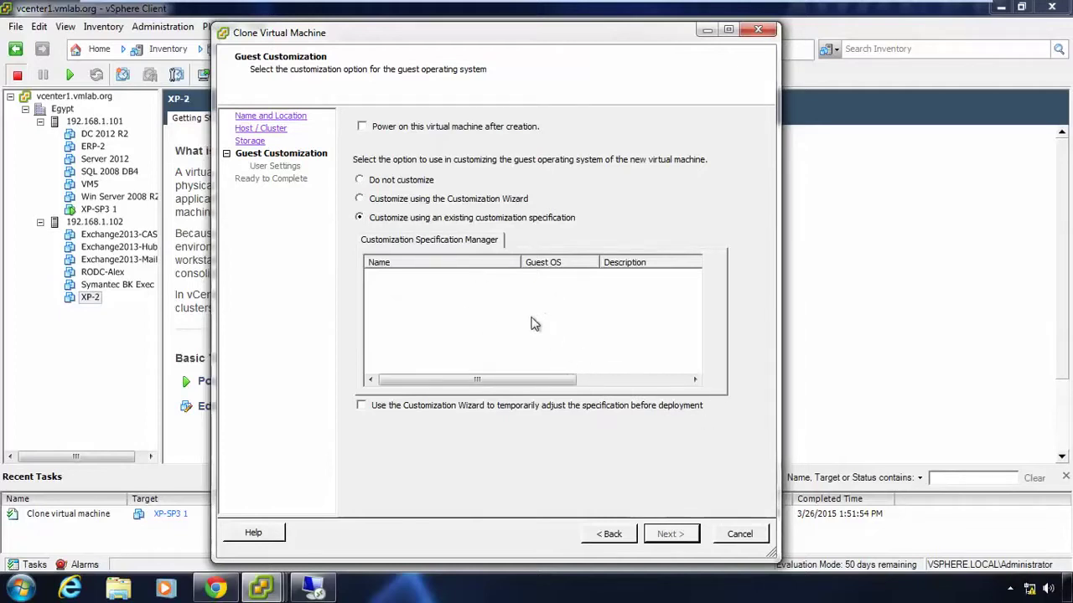
{"action": "left_click", "coordinate": [403, 202]}
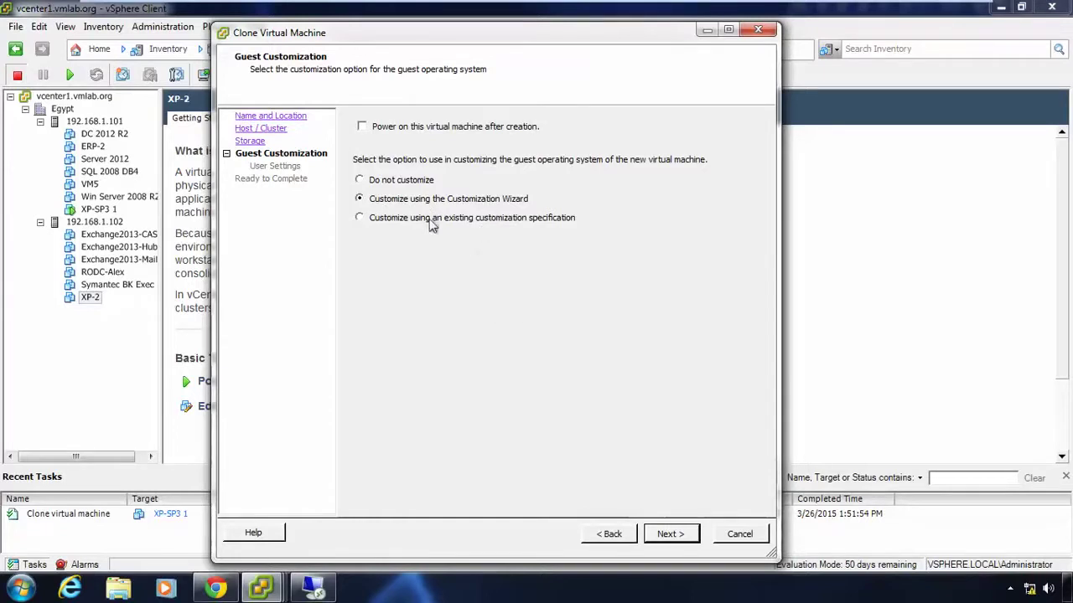
{"action": "left_click", "coordinate": [676, 534]}
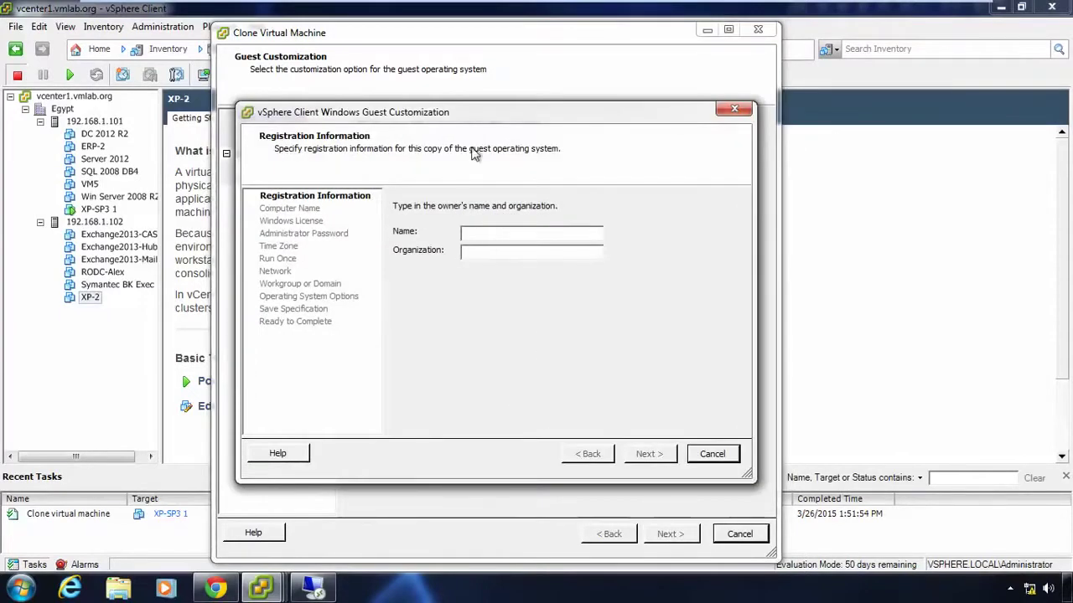
Step: Fill in the registration owner name and organization 'ddd'
{"action": "left_click_drag", "start_coordinate": [474, 114], "coordinate": [601, 89]}
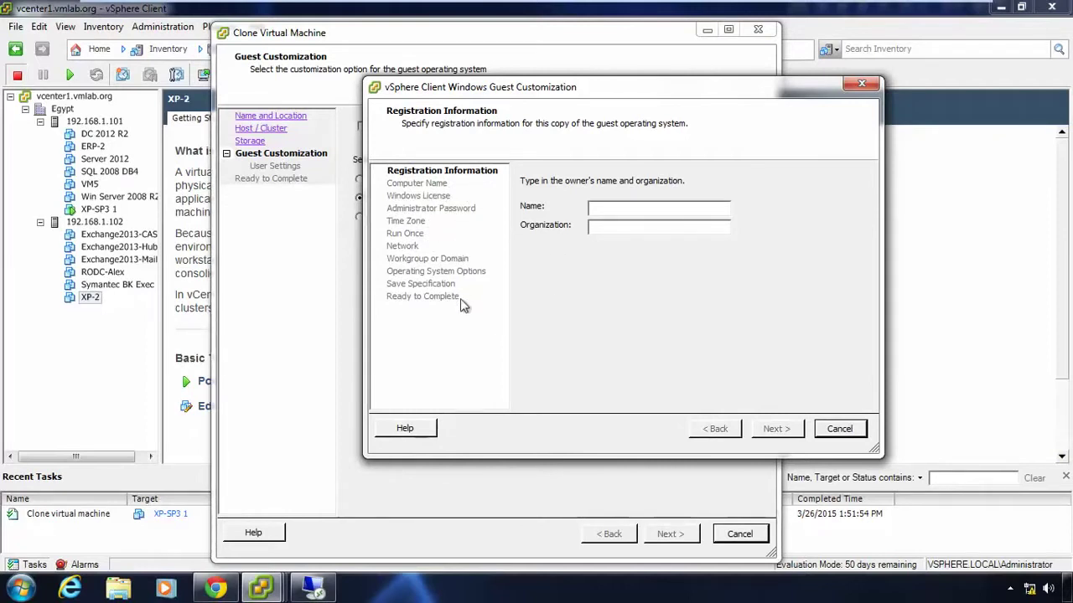
{"action": "left_click", "coordinate": [613, 209]}
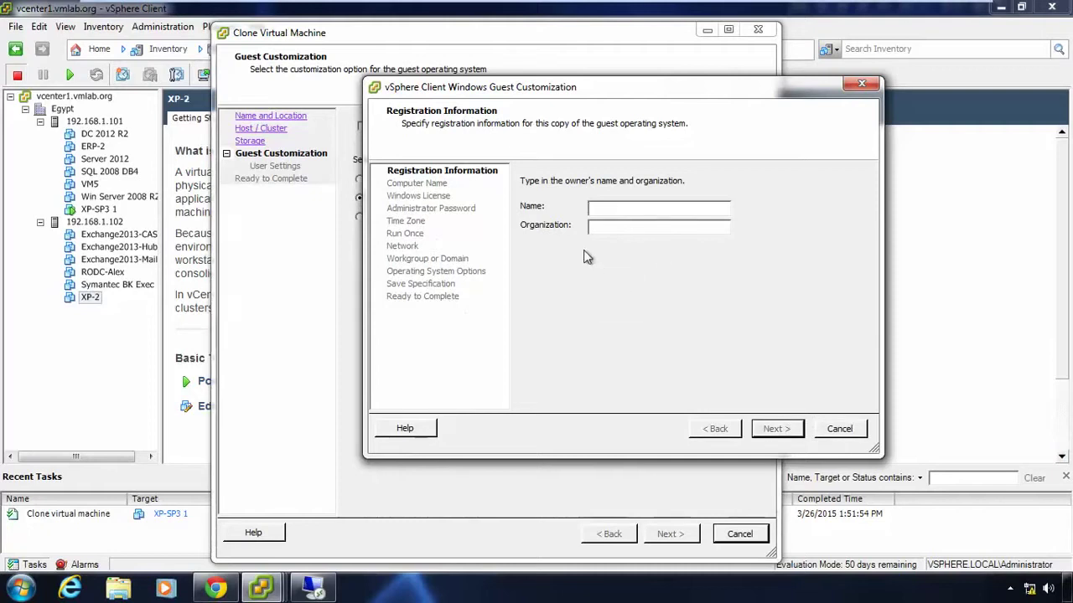
{"action": "type", "text": "rrr"}
{"action": "key", "text": "Tab"}
{"action": "type", "text": "ddd"}
{"action": "key", "text": "Return"}
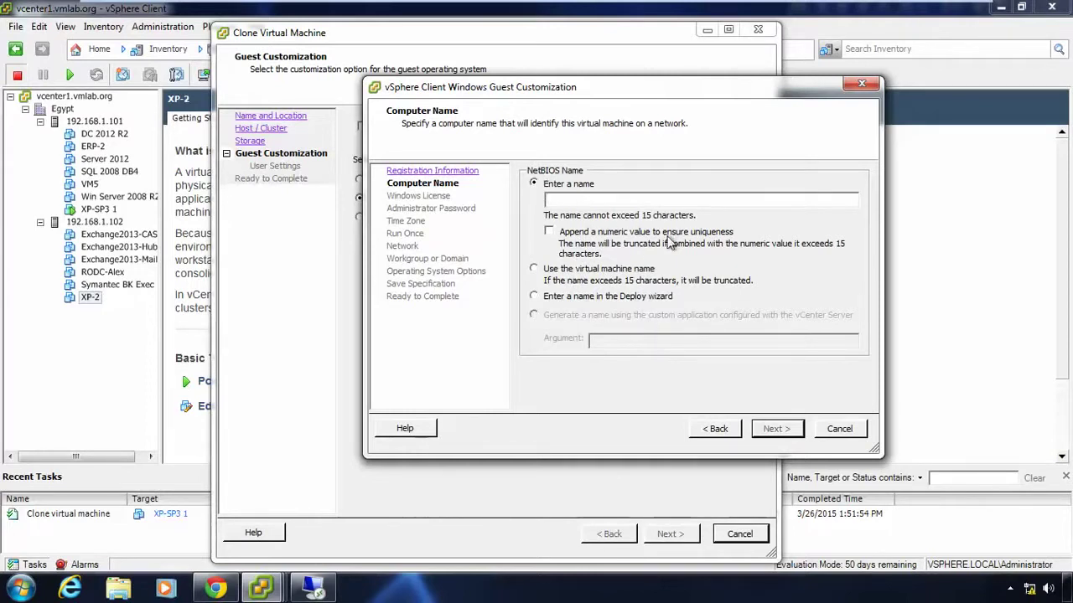
Step: Set the computer name to be entered in the Deploy wizard
{"action": "left_click", "coordinate": [547, 198]}
{"action": "left_click", "coordinate": [591, 296]}
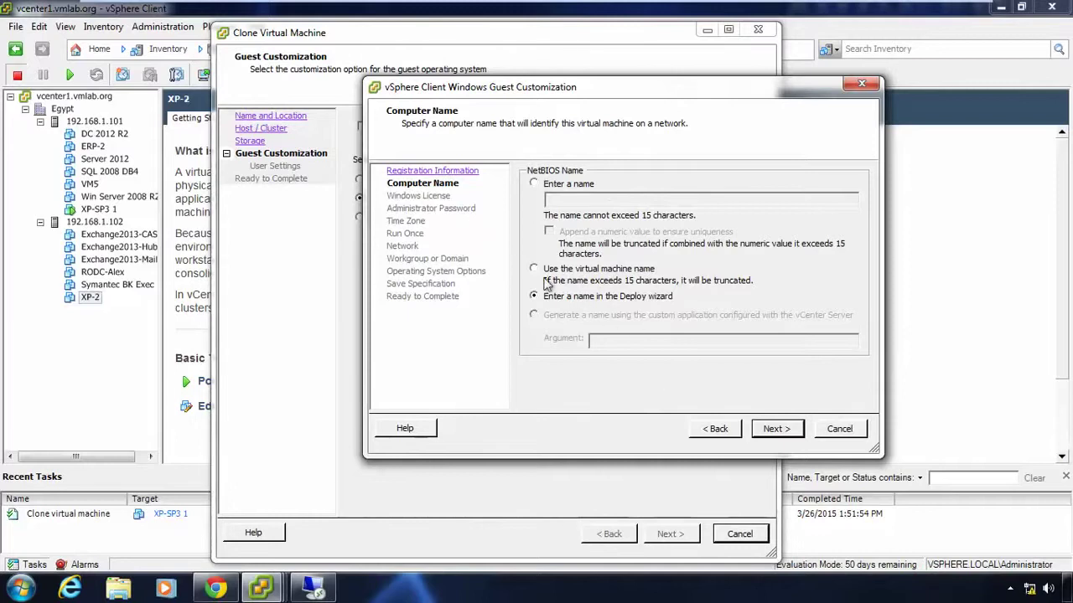
{"action": "left_click", "coordinate": [776, 431]}
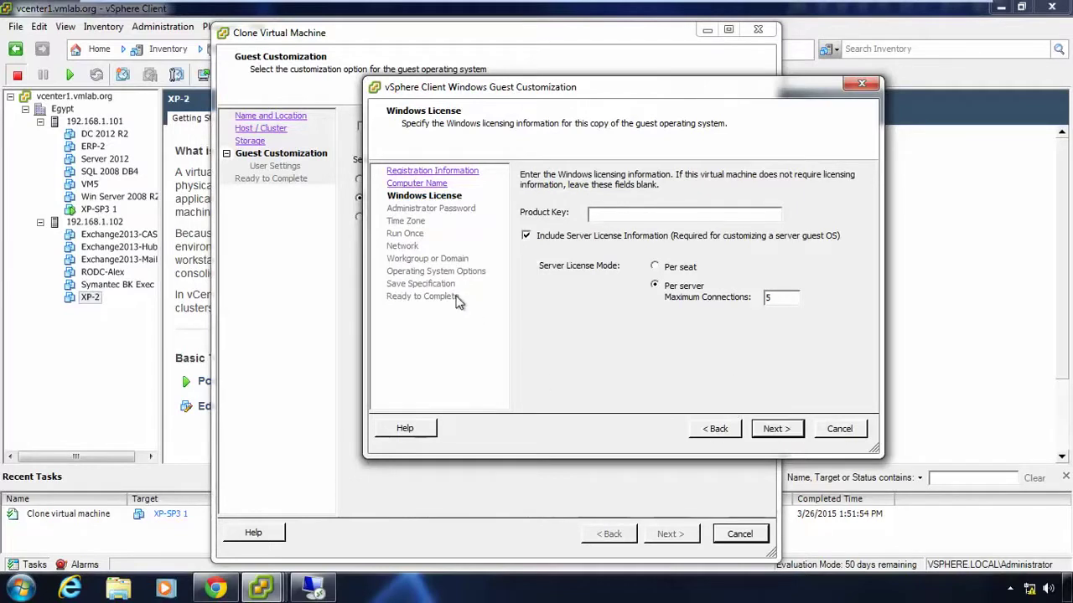
Step: Enter a Windows product key, then set and confirm the Administrator password
{"action": "type", "text": ",jgcjfcufrxutrxtuxytx"}
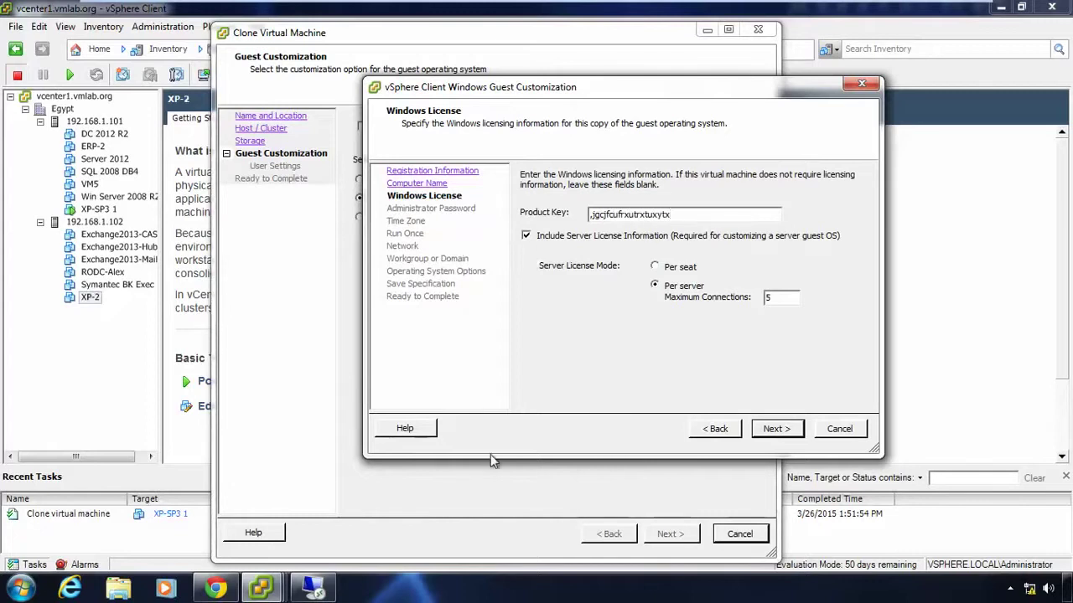
{"action": "left_click", "coordinate": [773, 430]}
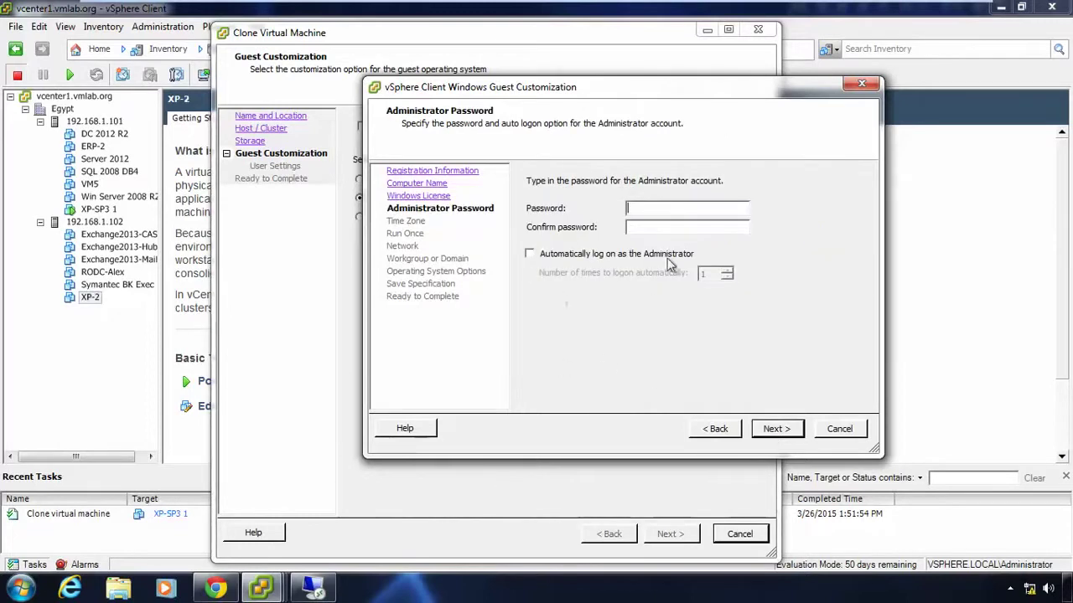
{"action": "left_click", "coordinate": [629, 209]}
{"action": "type", "text": "a"}
{"action": "key", "text": "Tab"}
{"action": "type", "text": "a"}
{"action": "key", "text": "Tab"}
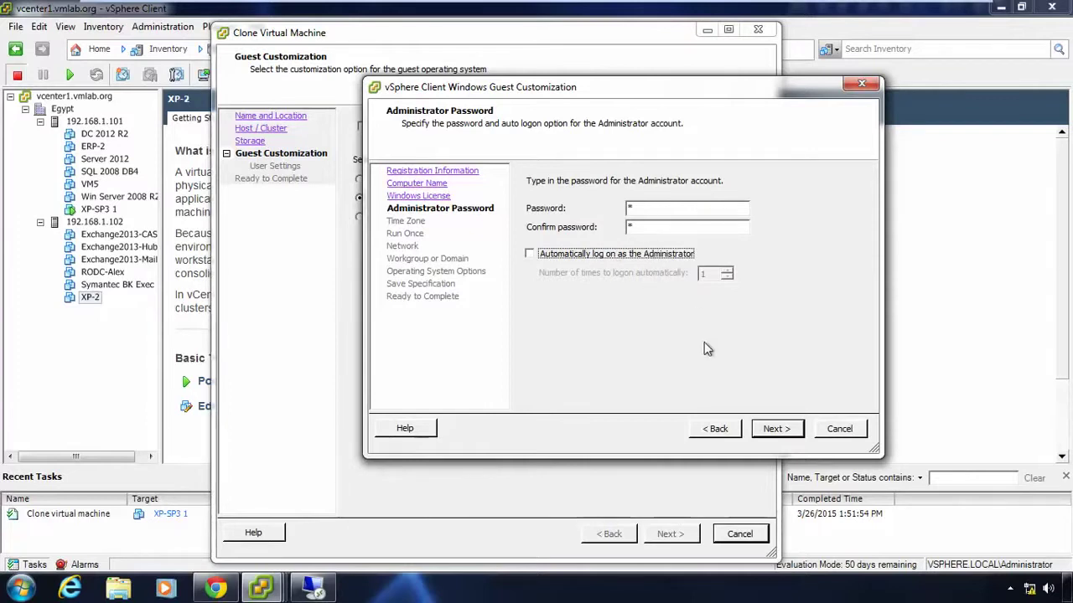
{"action": "left_click", "coordinate": [774, 429]}
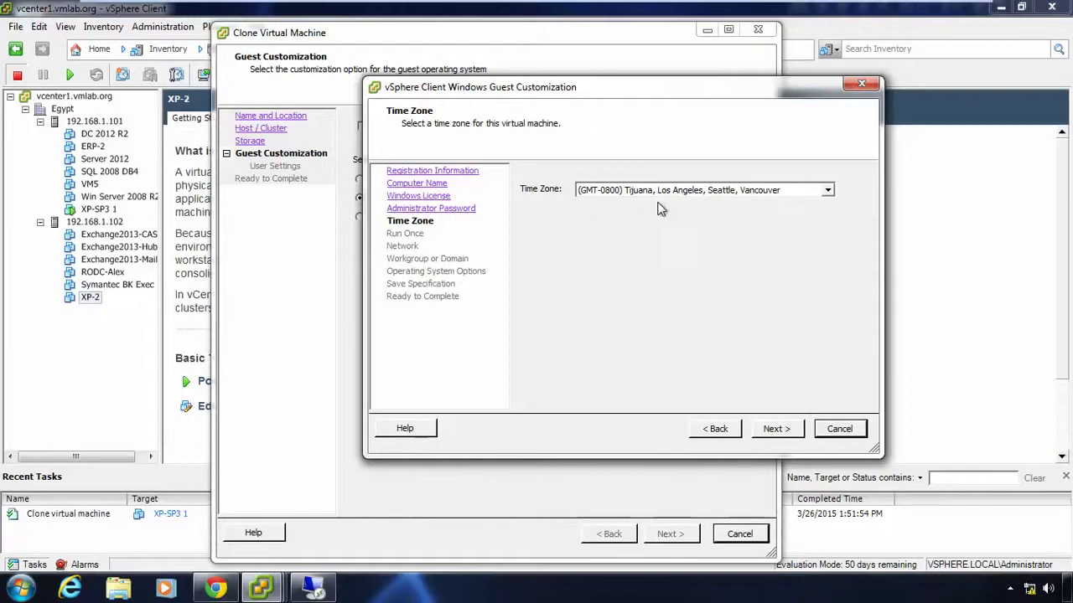
Step: Leave Time Zone and Run Once unchanged with no commands, reaching Network settings
{"action": "left_click", "coordinate": [774, 429]}
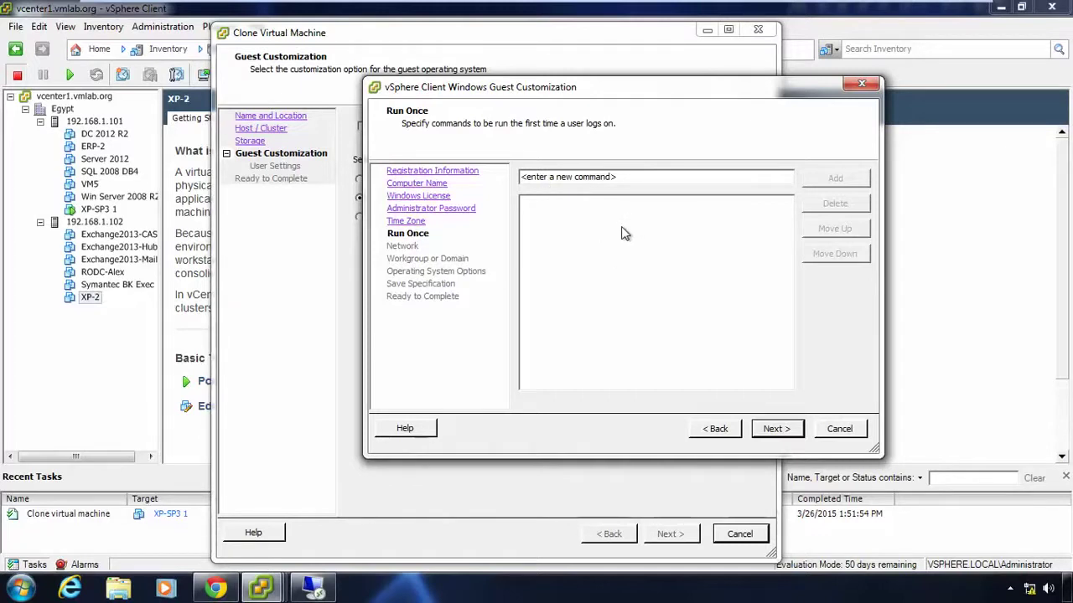
{"action": "left_click_drag", "start_coordinate": [621, 93], "coordinate": [536, 89]}
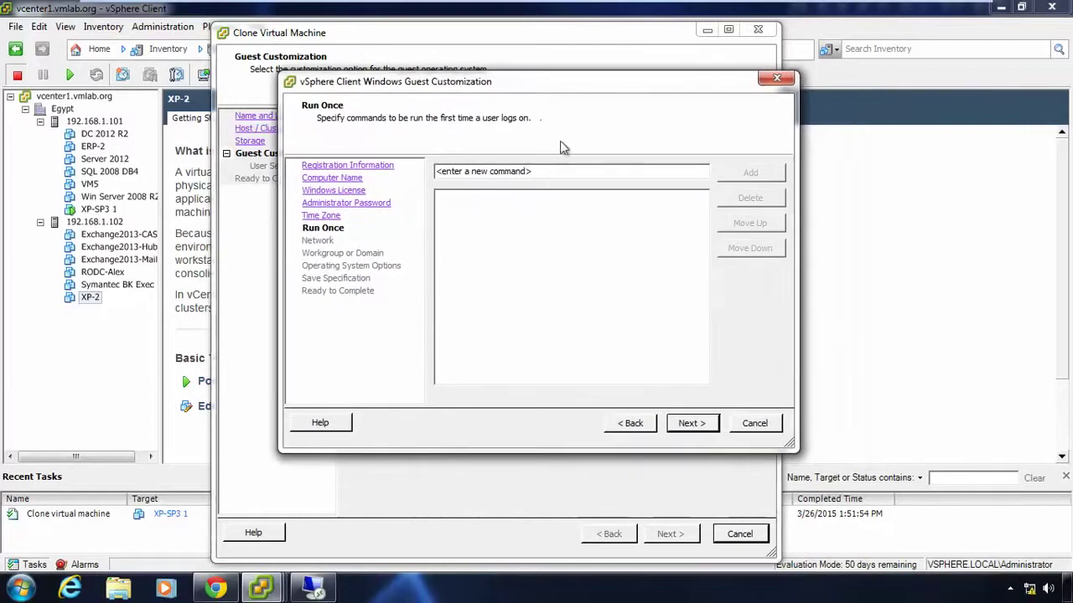
{"action": "left_click", "coordinate": [690, 424]}
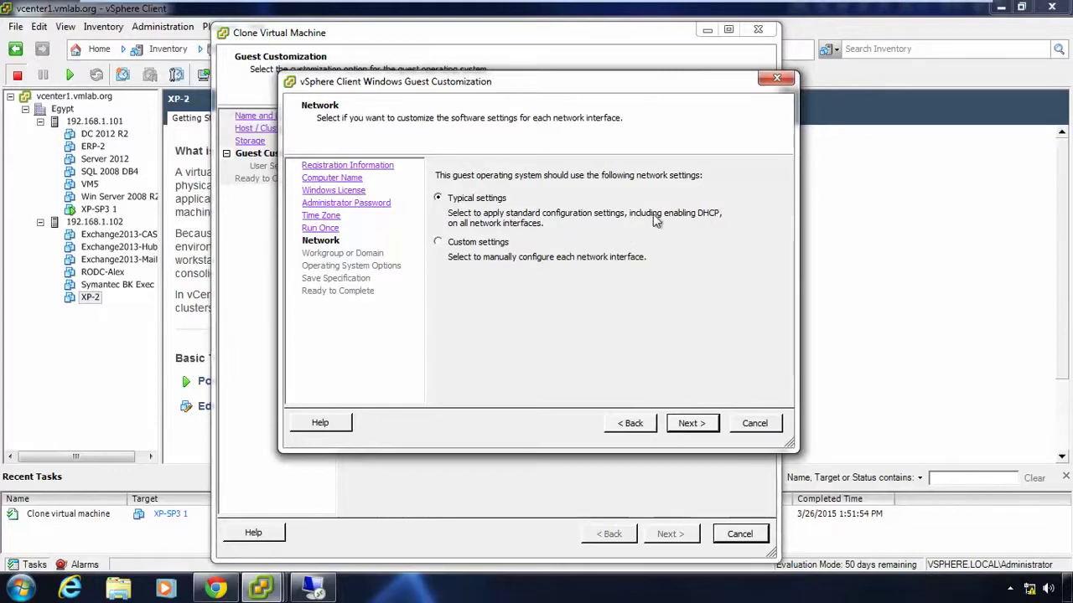
Step: Return networking from Custom to Typical settings and advance to Workgroup or Domain
{"action": "left_click", "coordinate": [439, 242]}
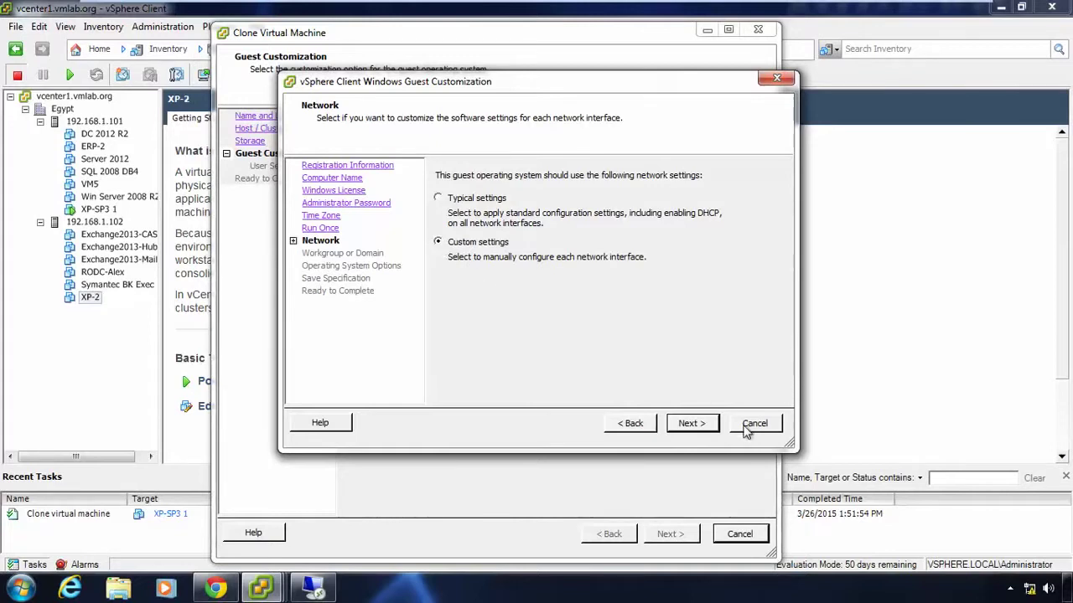
{"action": "left_click", "coordinate": [293, 241]}
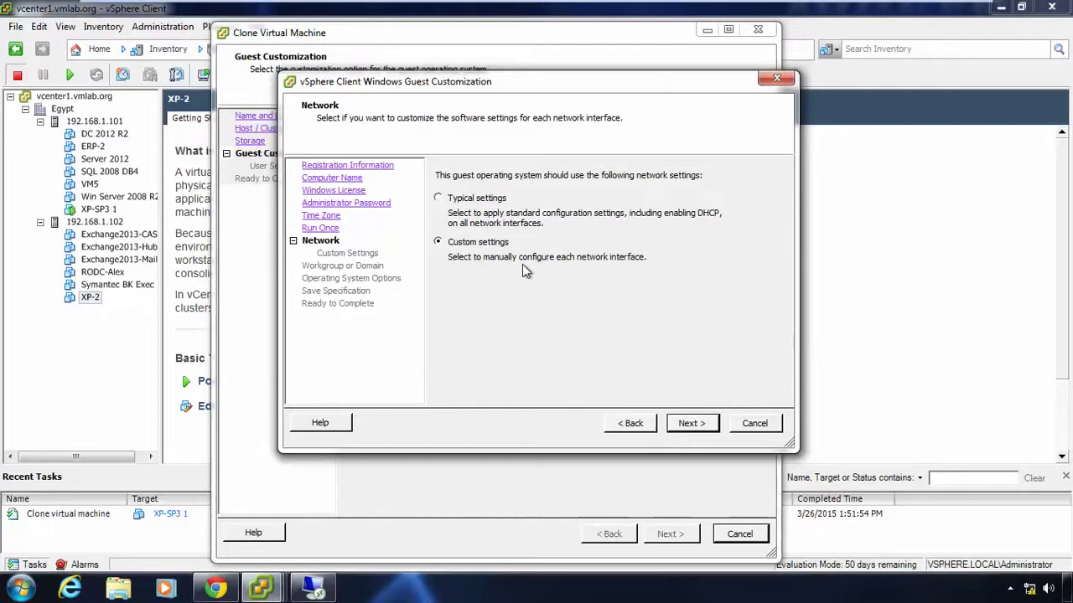
{"action": "left_click", "coordinate": [466, 202]}
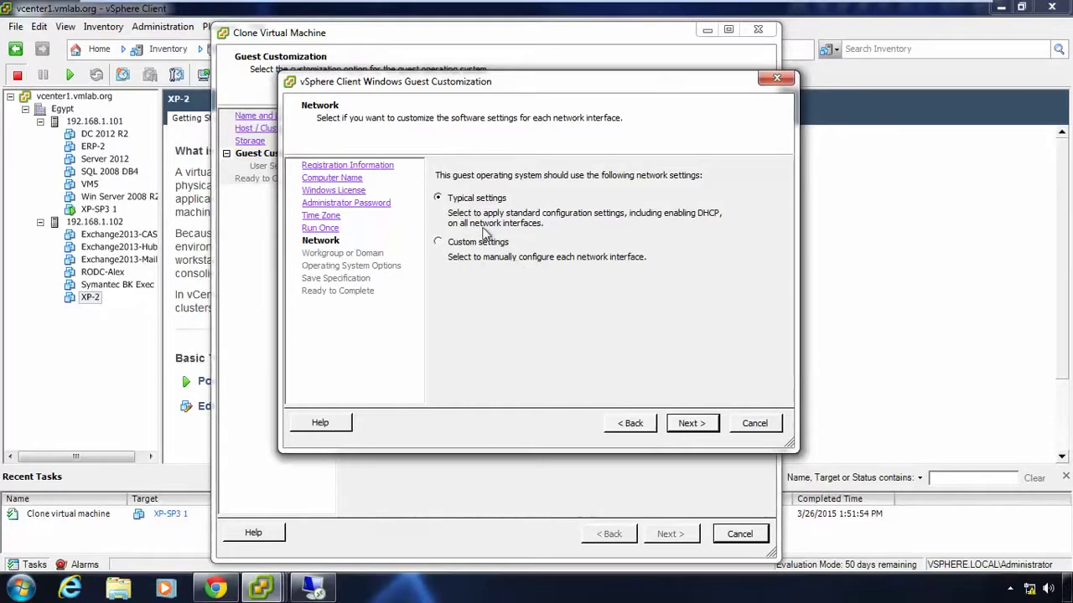
{"action": "left_click", "coordinate": [691, 423]}
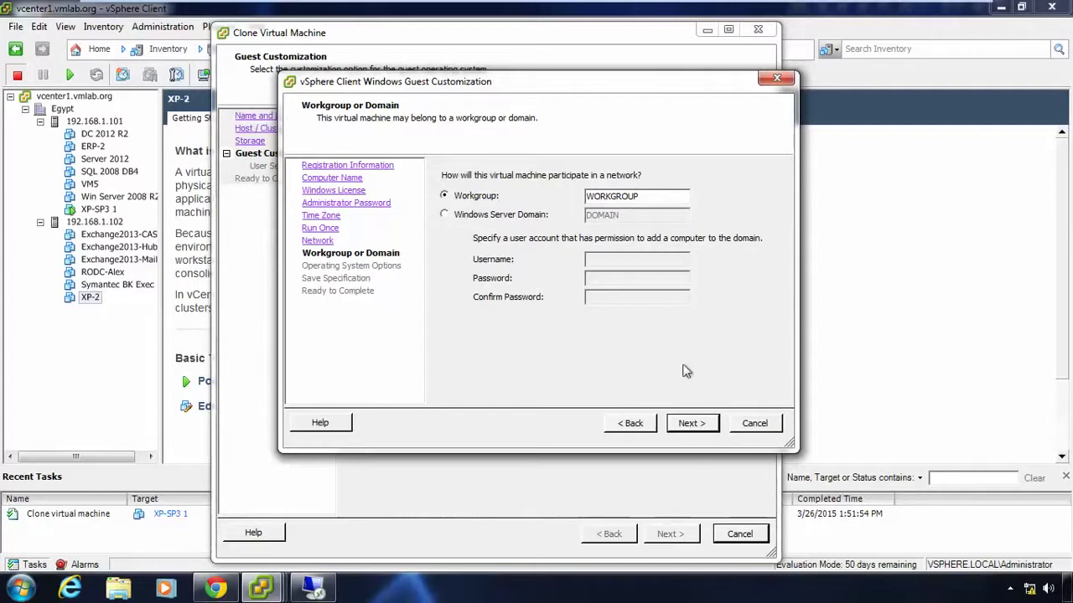
Step: Accept workgroup WORKGROUP and Generate New Security ID (SID) unchanged
{"action": "left_click", "coordinate": [688, 425]}
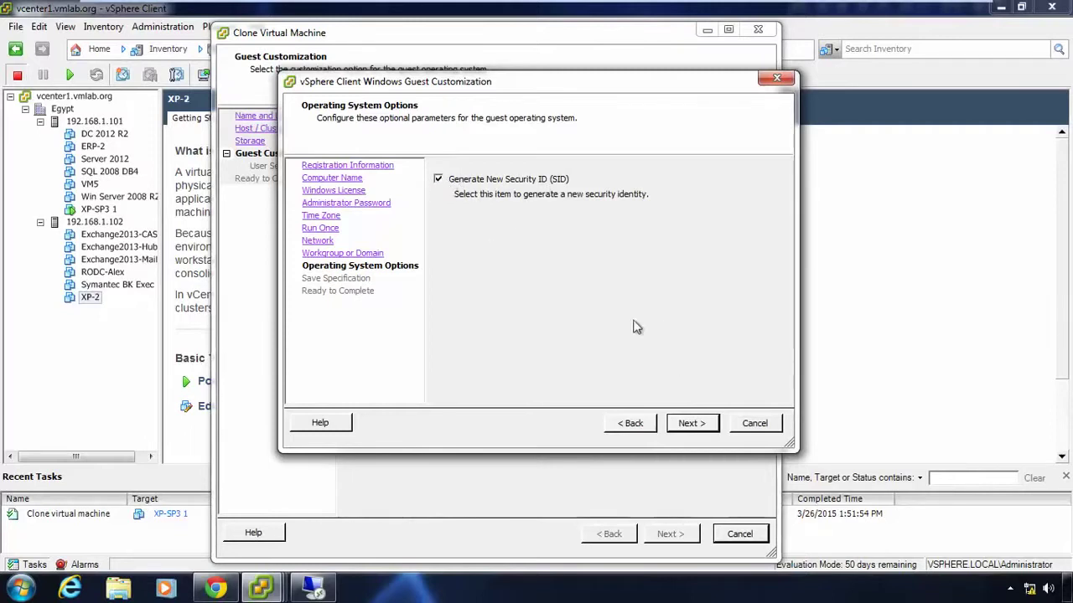
{"action": "left_click", "coordinate": [687, 425]}
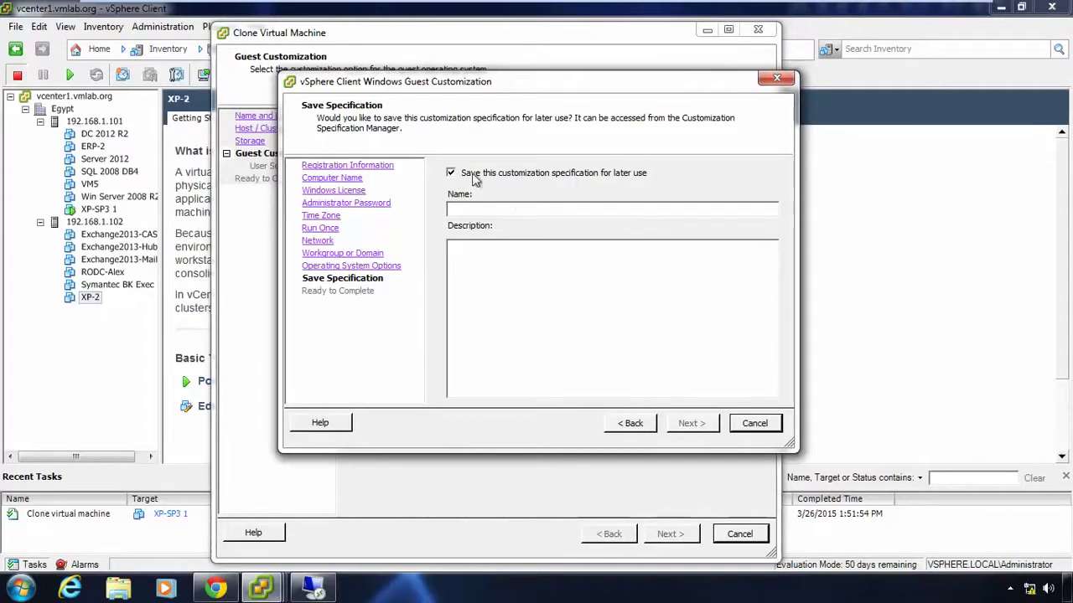
Step: Leave 'Save this customization specification for later use' unchecked on the Save Specification page
{"action": "left_click", "coordinate": [569, 174]}
{"action": "left_click", "coordinate": [485, 179]}
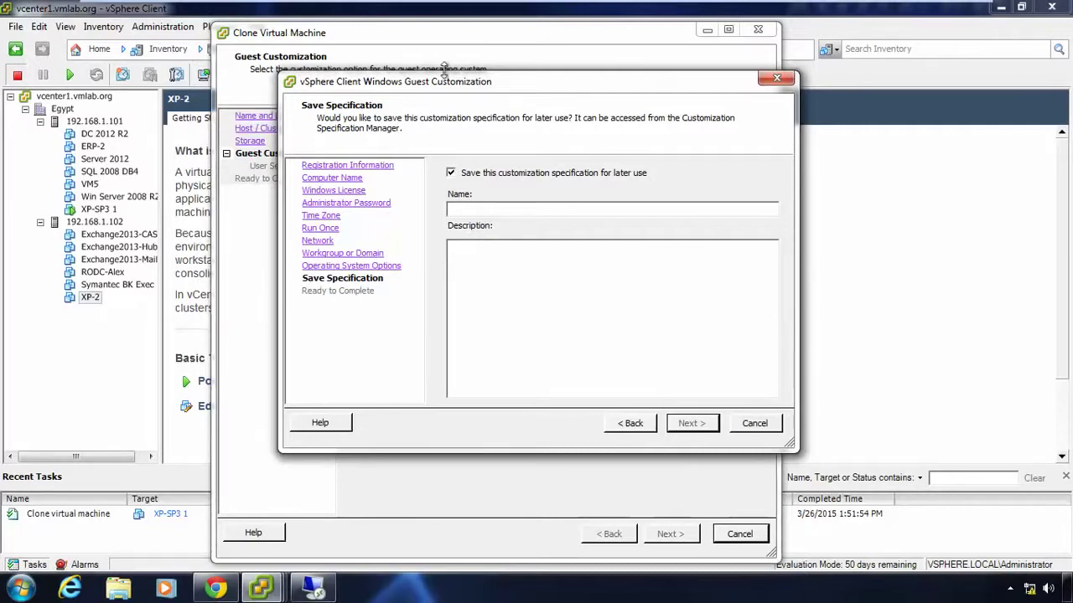
{"action": "left_click_drag", "start_coordinate": [445, 89], "coordinate": [404, 95]}
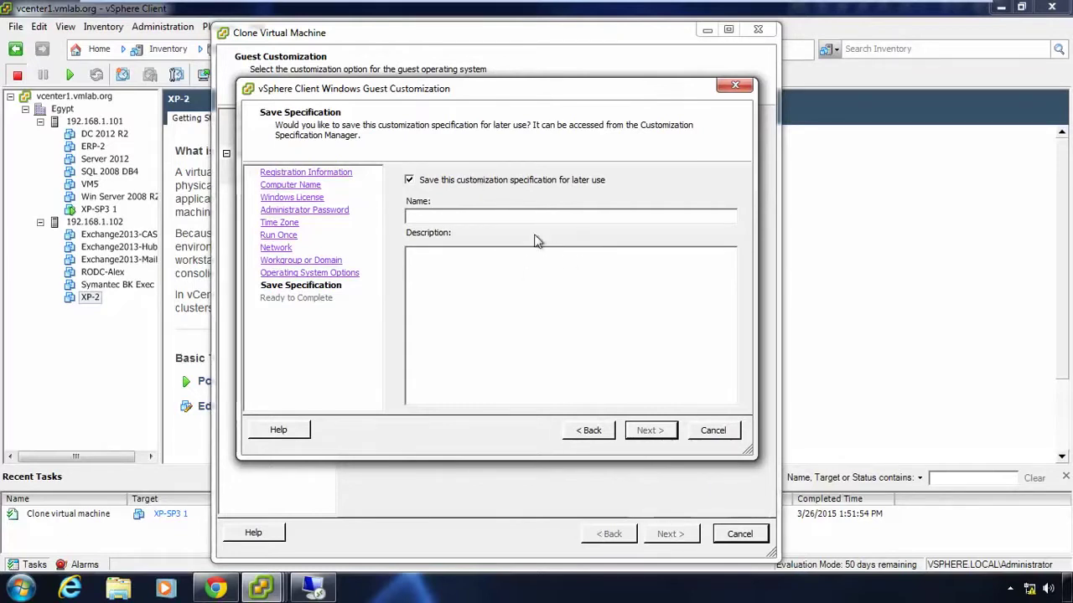
{"action": "left_click", "coordinate": [409, 181]}
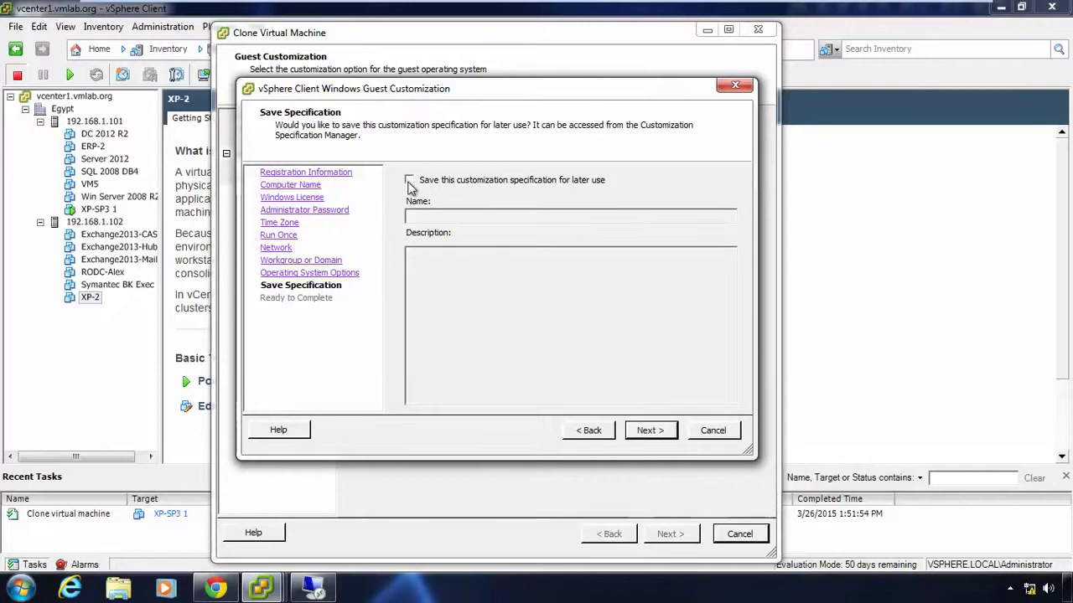
Step: Finish guest customization, append 'xr' to the NetBIOS name, and advance to XP-3's clone summary
{"action": "left_click", "coordinate": [650, 433]}
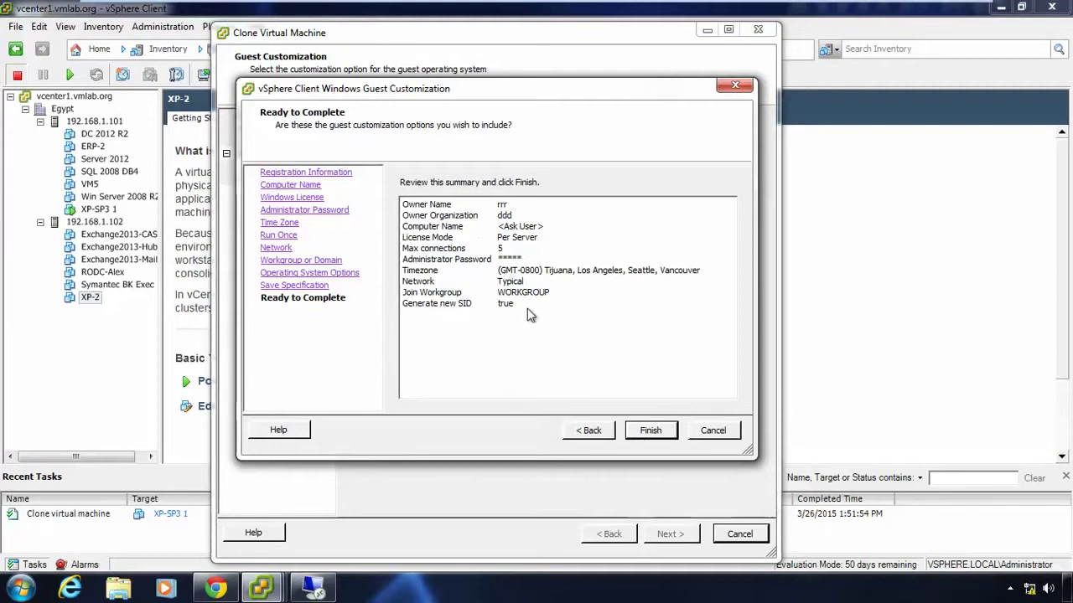
{"action": "left_click", "coordinate": [651, 436]}
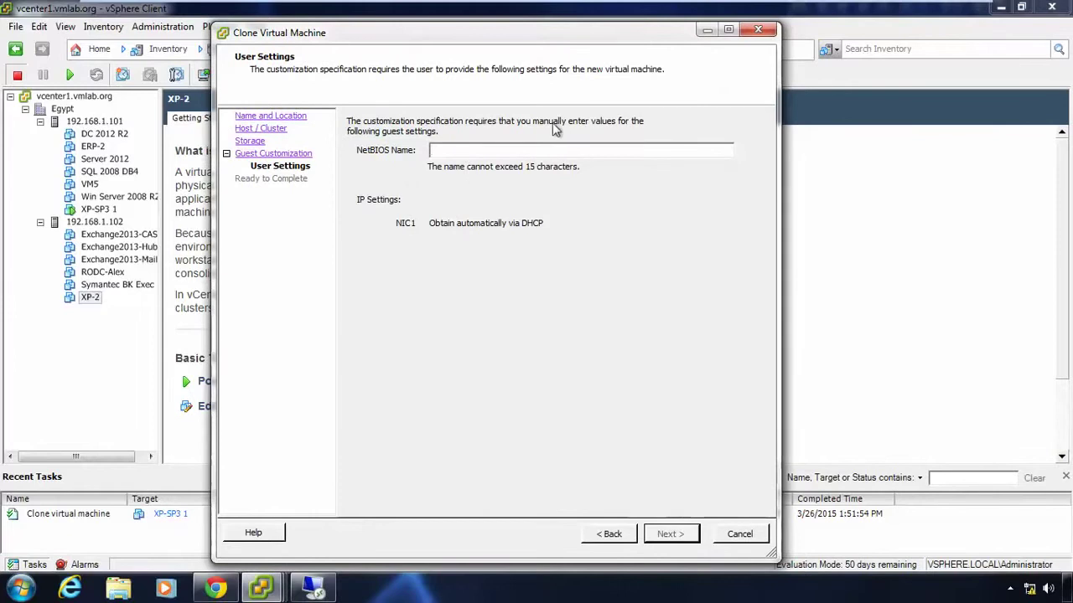
{"action": "type", "text": "xr"}
{"action": "left_click", "coordinate": [670, 533]}
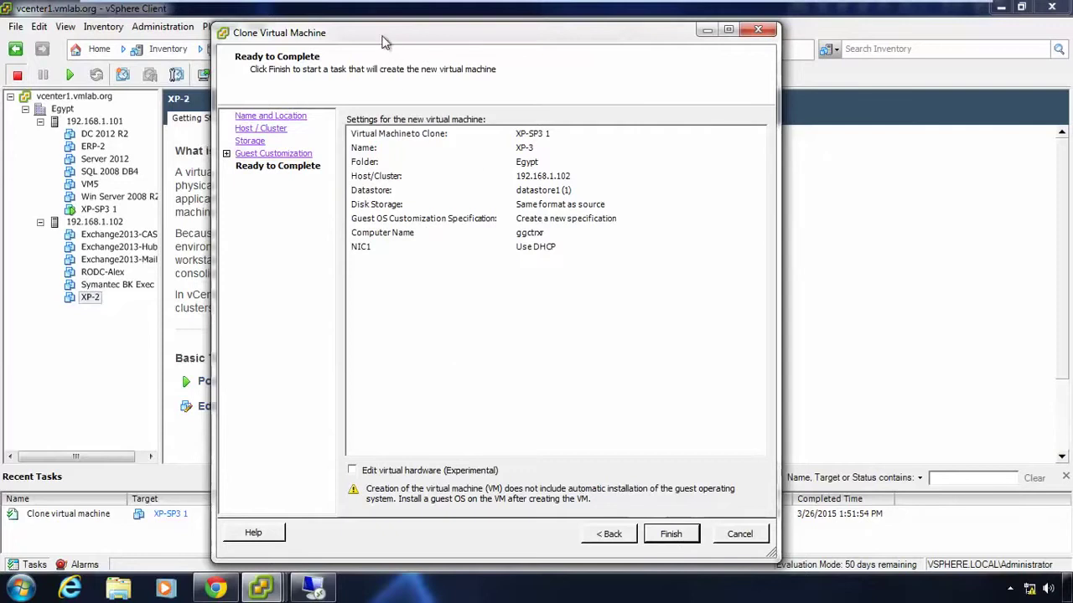
Step: Toggle 'Edit virtual hardware (Experimental)' on and off, then finish and close the XP-3 clone wizard
{"action": "left_click_drag", "start_coordinate": [382, 40], "coordinate": [540, 57]}
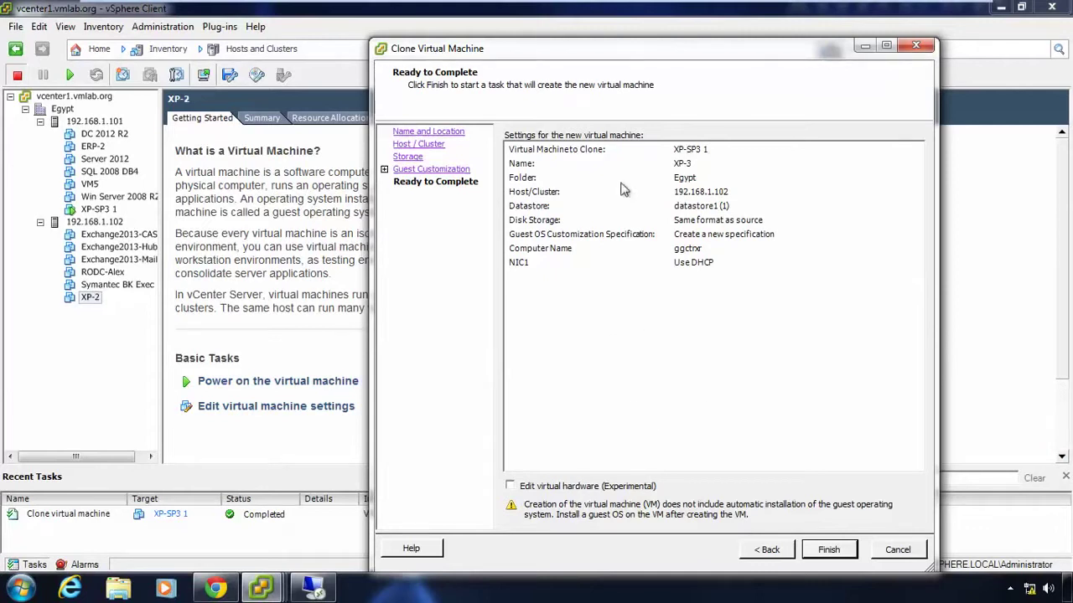
{"action": "left_click", "coordinate": [510, 486]}
{"action": "left_click", "coordinate": [510, 486]}
{"action": "left_click", "coordinate": [828, 557]}
{"action": "left_click", "coordinate": [897, 551]}
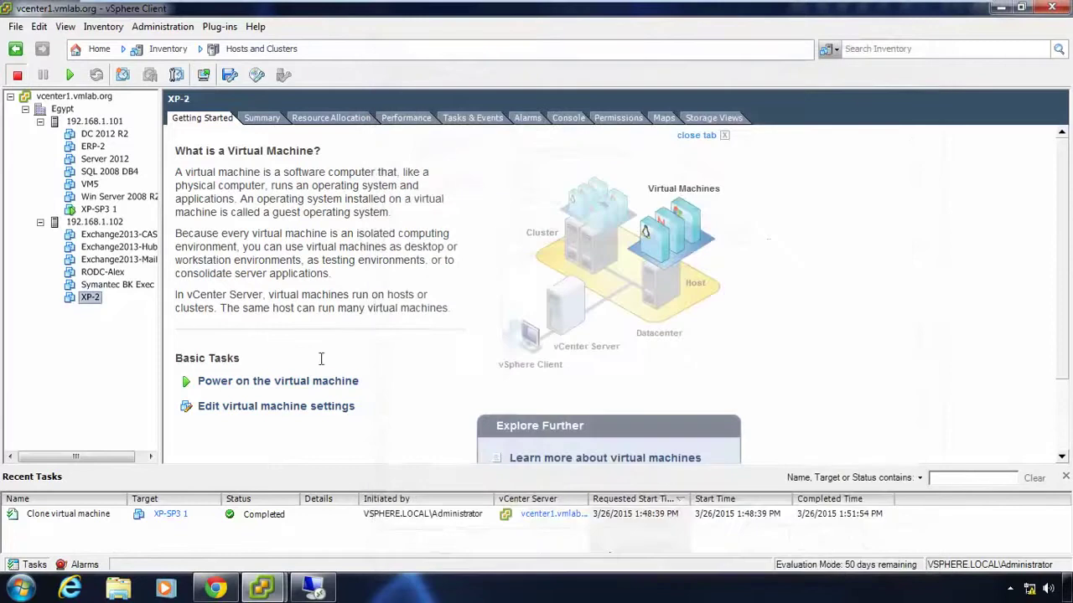
Step: Start cloning XP-SP3 1 as 'grsgwe' on host 192.168.1.102
{"action": "right_click", "coordinate": [105, 212]}
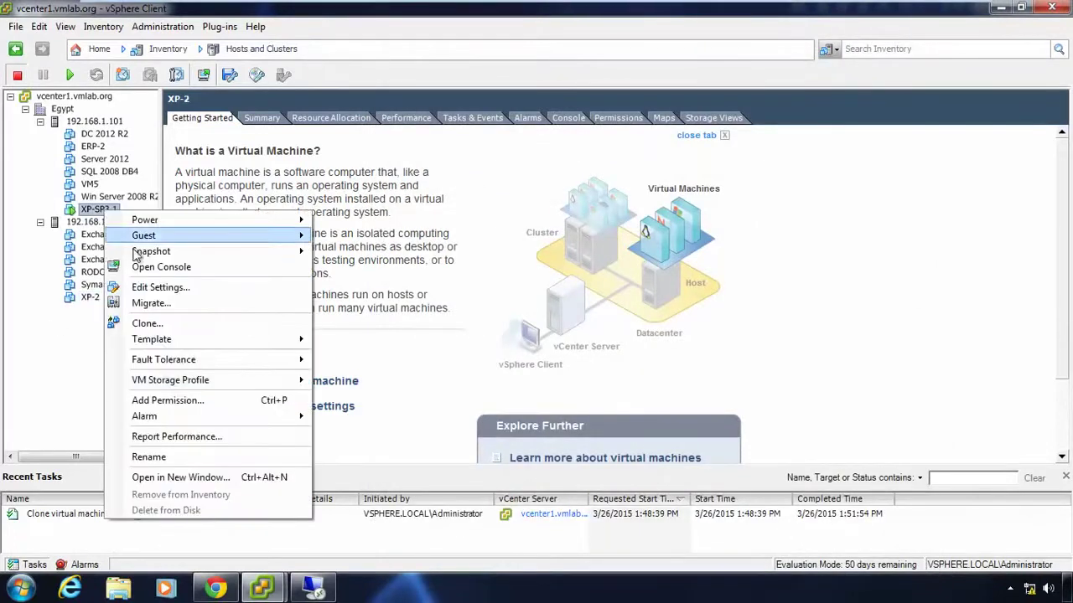
{"action": "key", "text": "Escape"}
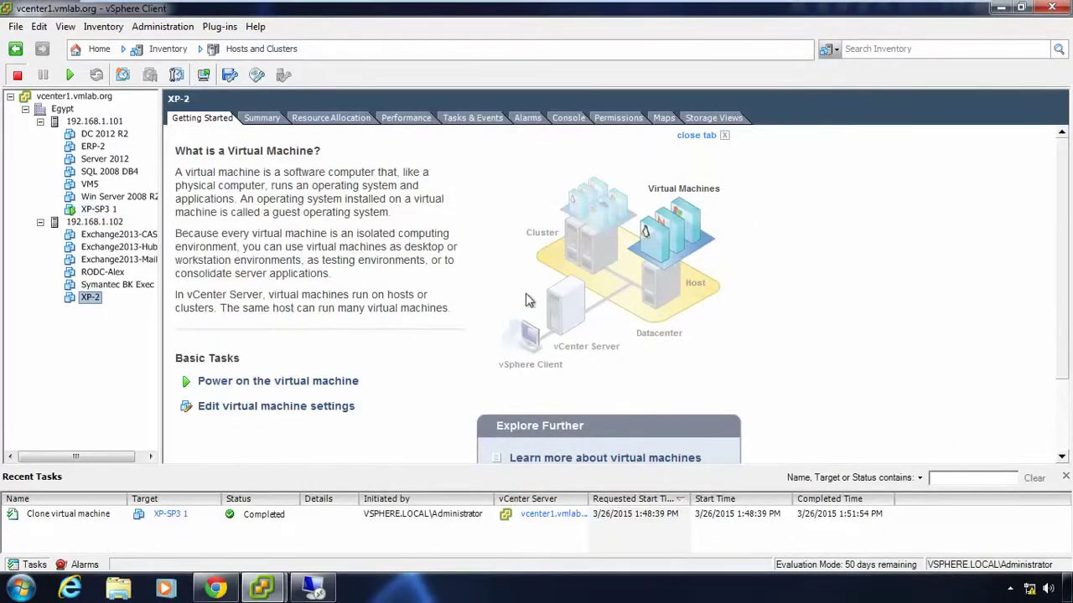
{"action": "type", "text": "grsgwe"}
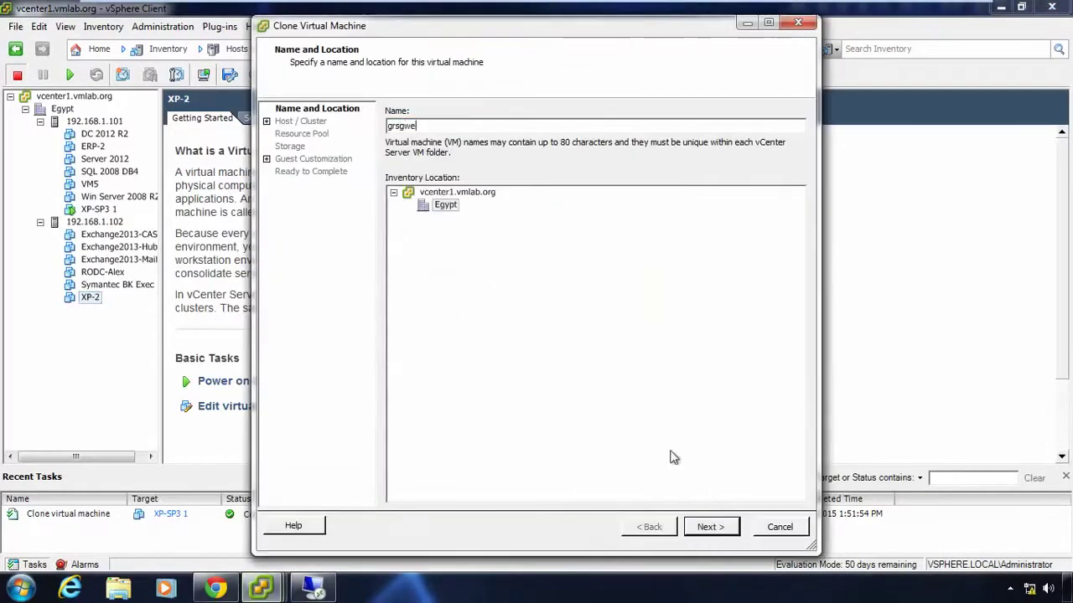
{"action": "left_click", "coordinate": [726, 528]}
{"action": "left_click", "coordinate": [465, 139]}
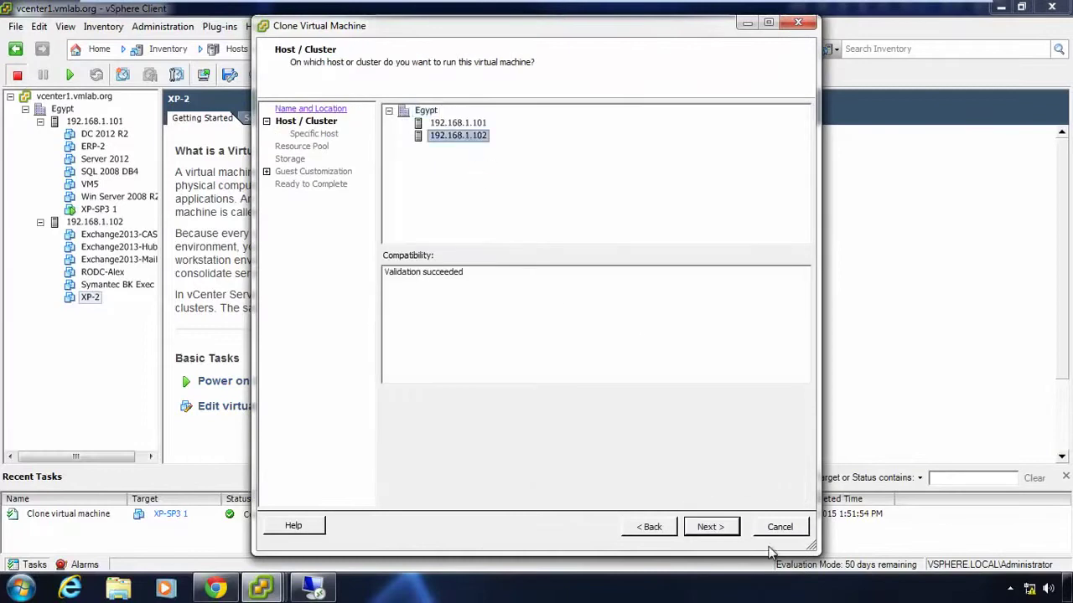
{"action": "left_click", "coordinate": [709, 527]}
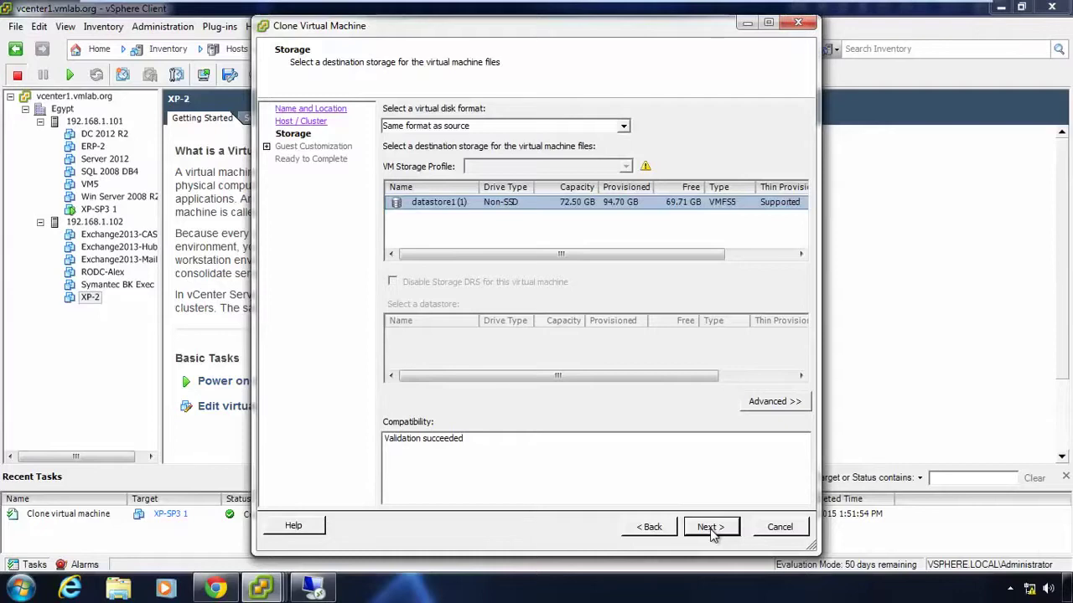
Step: At guest customization, try choosing an existing specification, then cancel the clone wizard
{"action": "left_click", "coordinate": [710, 529]}
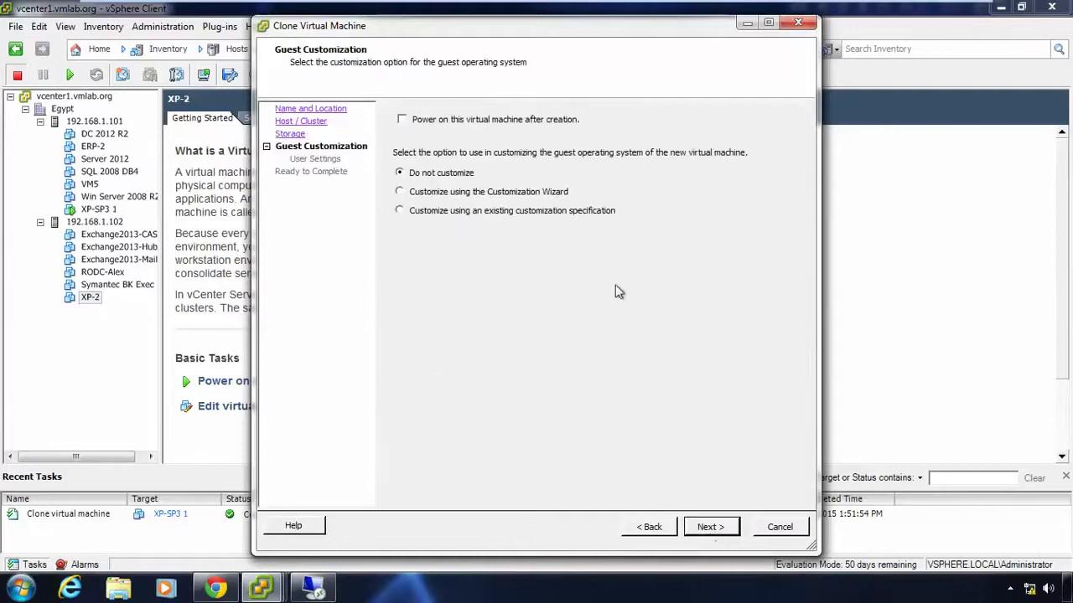
{"action": "left_click", "coordinate": [456, 194]}
{"action": "left_click", "coordinate": [522, 214]}
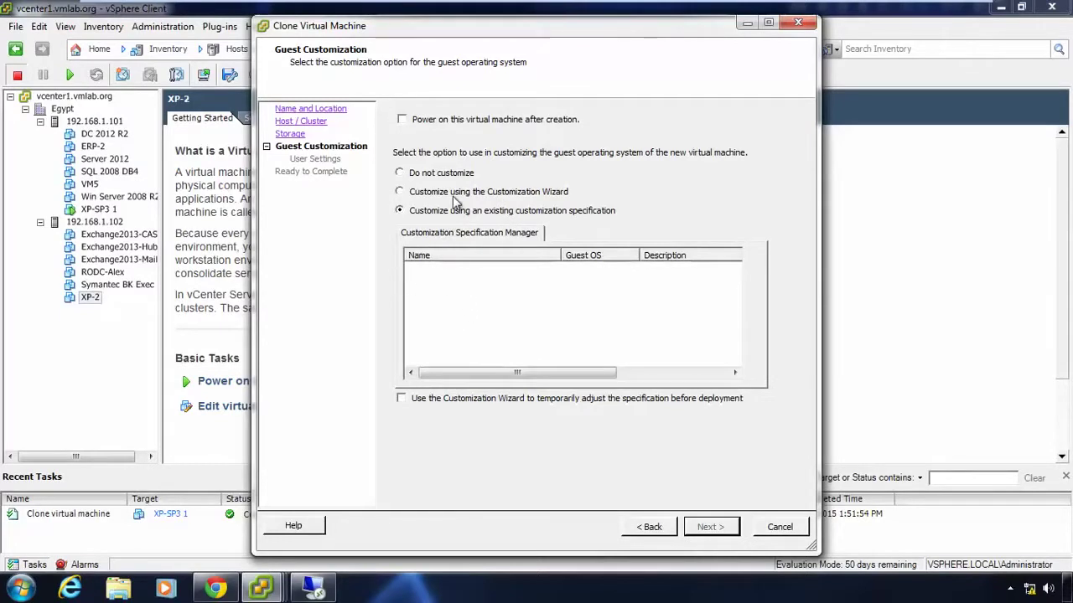
{"action": "left_click", "coordinate": [779, 526]}
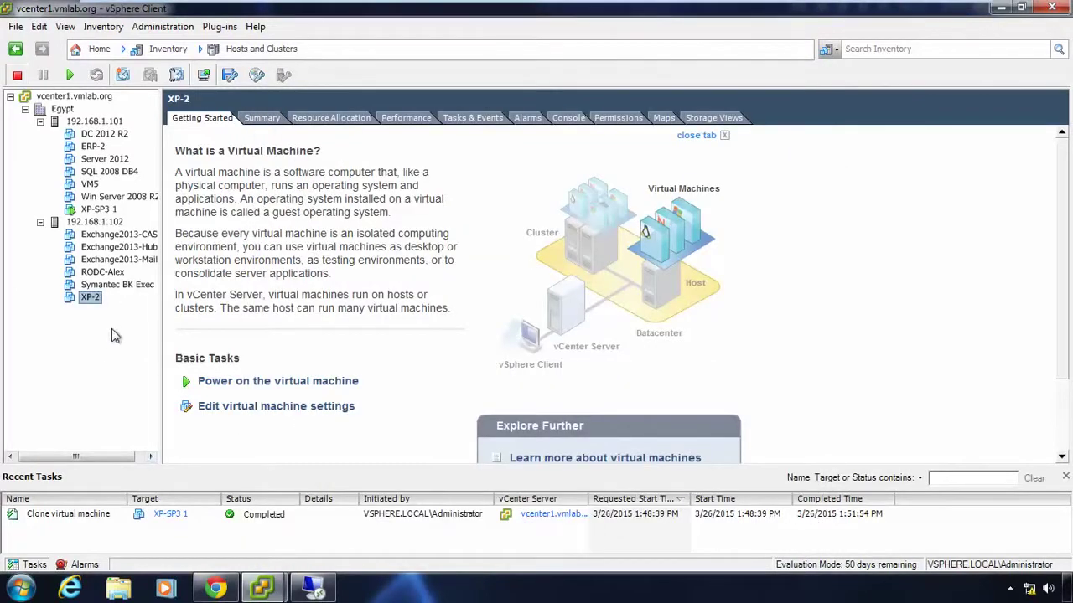
Step: Show host 192.168.1.102's Summary tab
{"action": "left_click", "coordinate": [97, 209]}
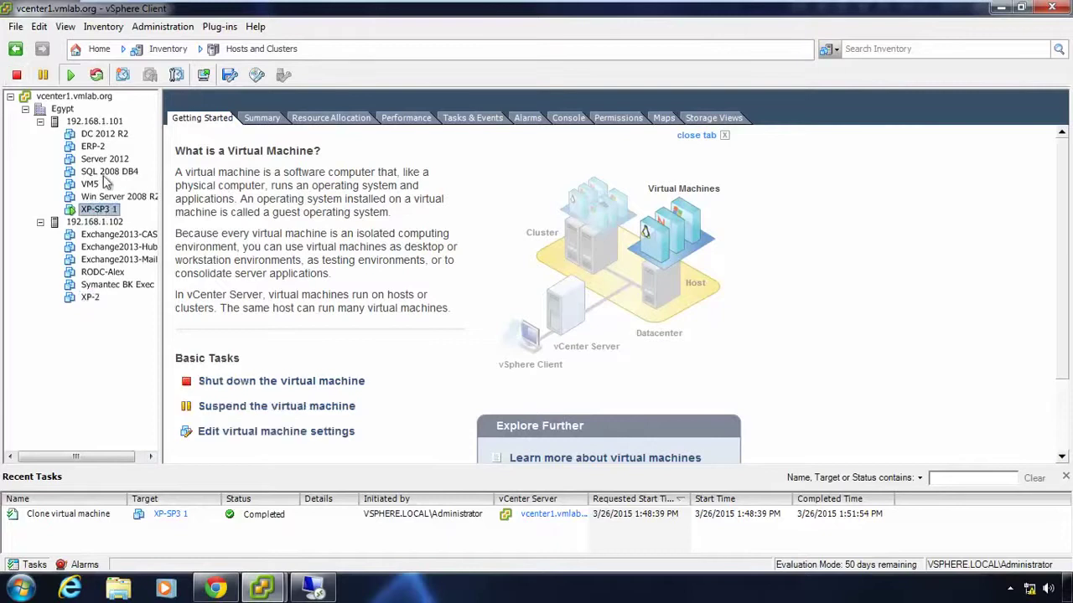
{"action": "left_click", "coordinate": [101, 223]}
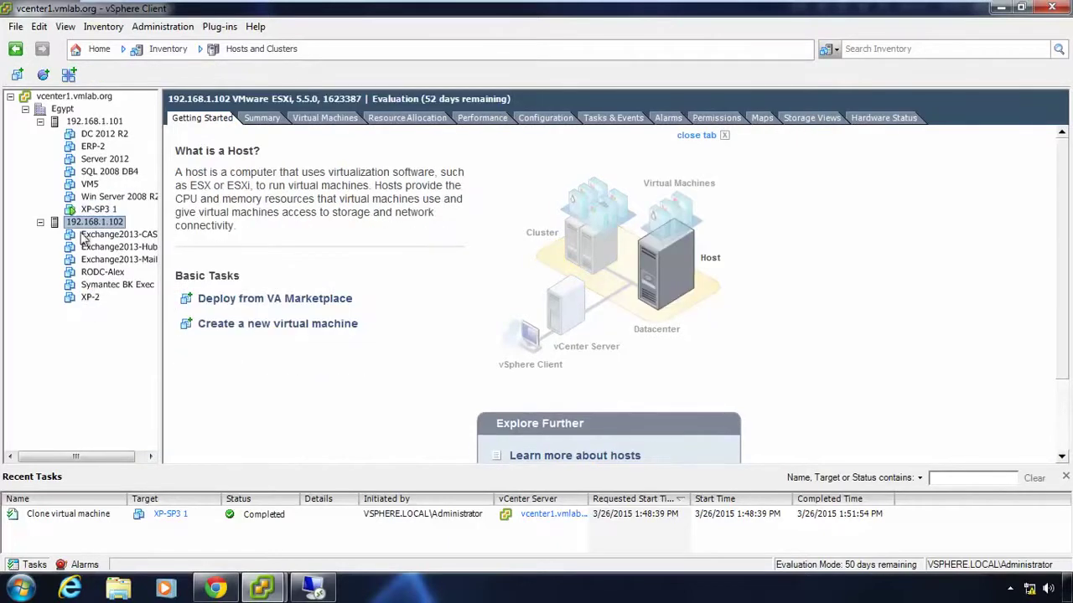
{"action": "left_click", "coordinate": [264, 120]}
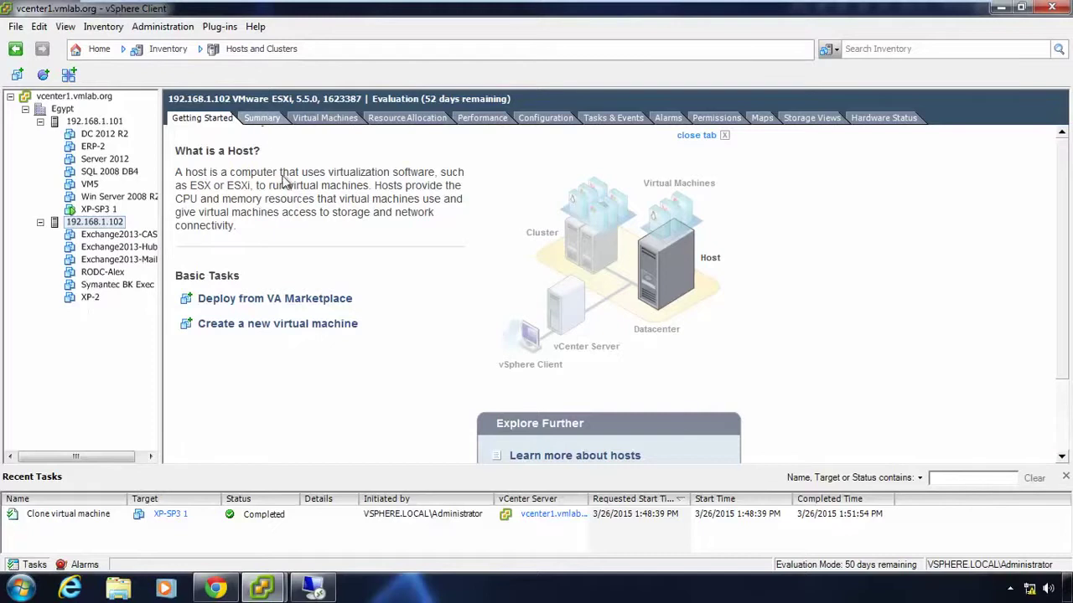
{"action": "left_click", "coordinate": [261, 118]}
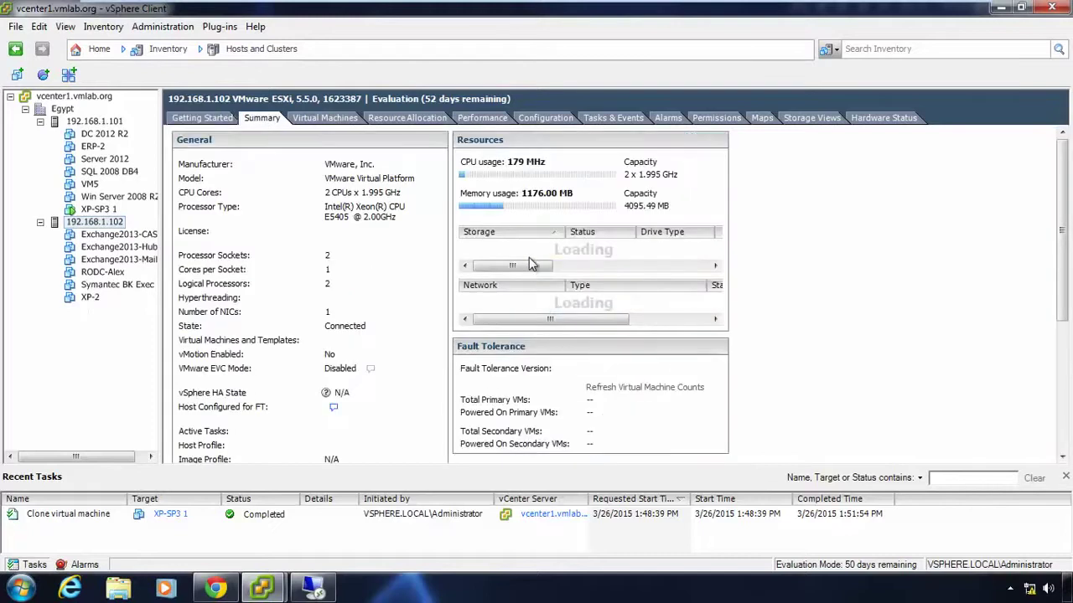
Step: Browse datastore1 (1), inspect the XP-2 folder's files, then close the datastore browser
{"action": "left_click", "coordinate": [507, 248]}
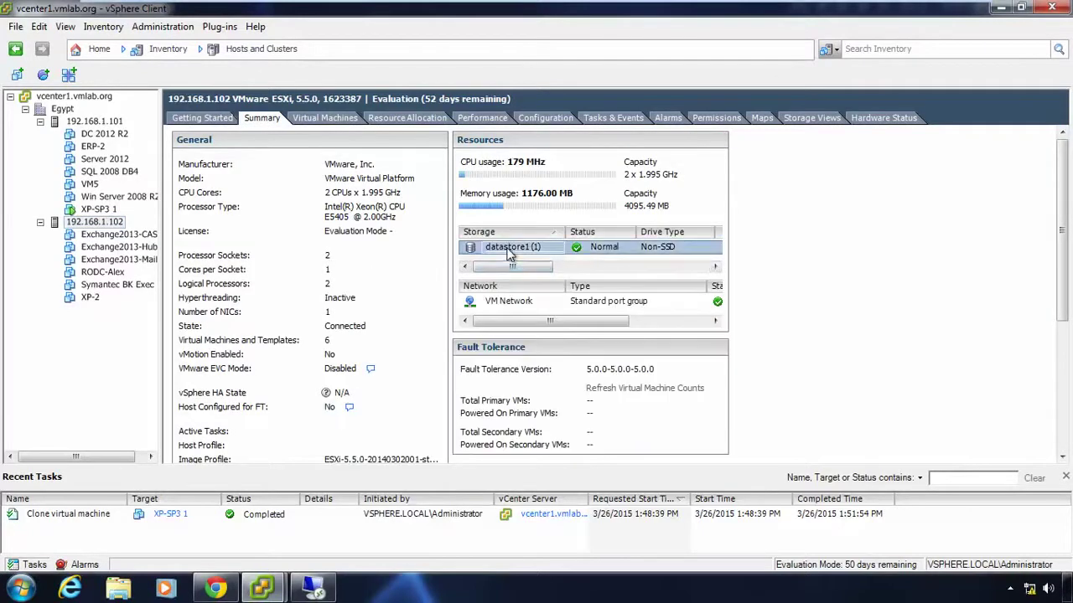
{"action": "right_click", "coordinate": [508, 253]}
{"action": "left_click", "coordinate": [533, 257]}
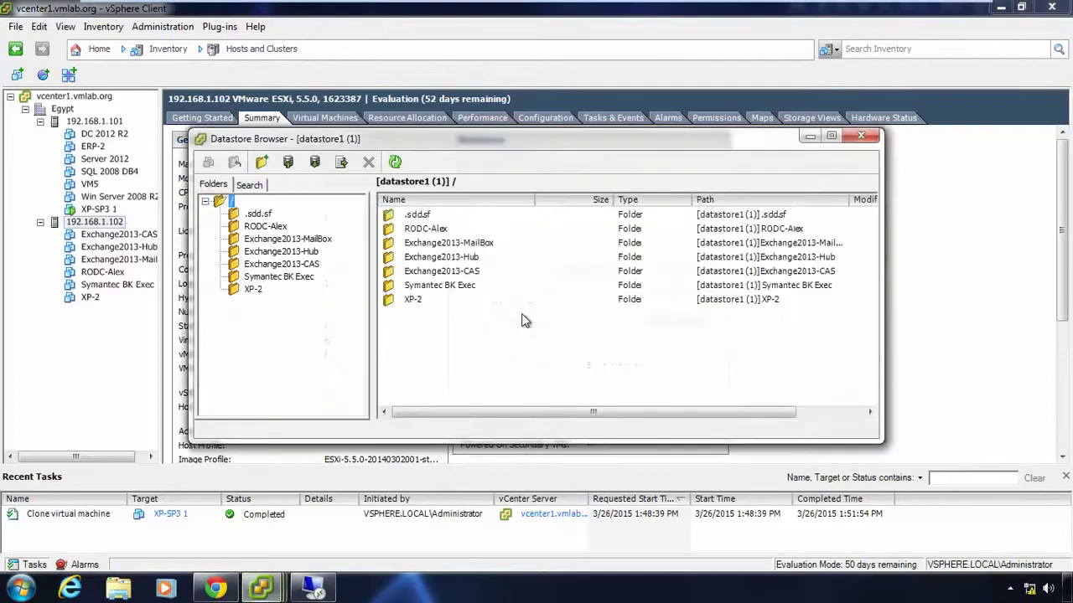
{"action": "left_click", "coordinate": [253, 290]}
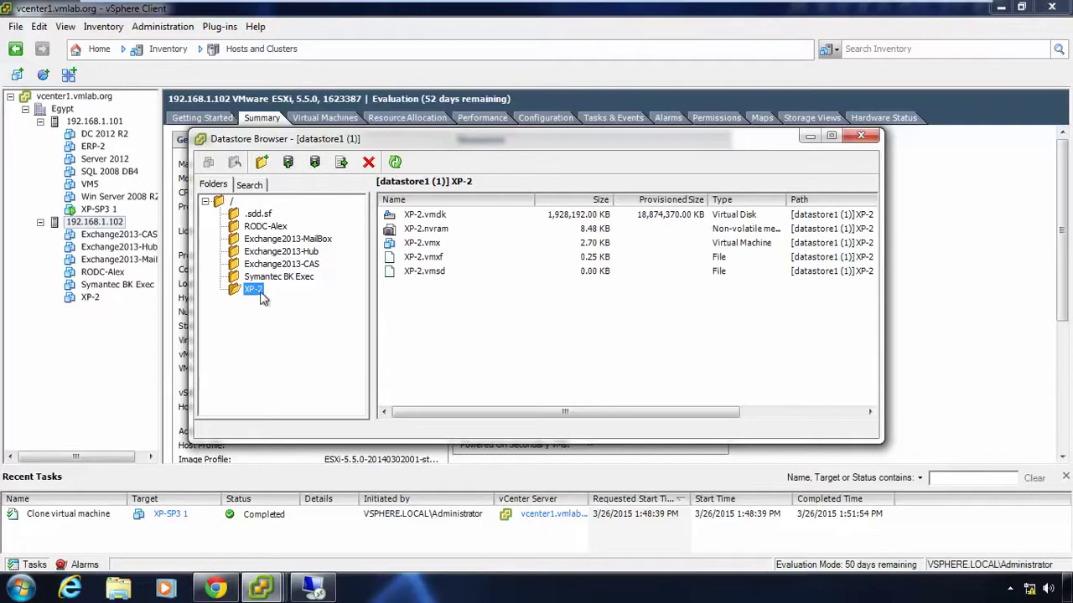
{"action": "left_click", "coordinate": [866, 141]}
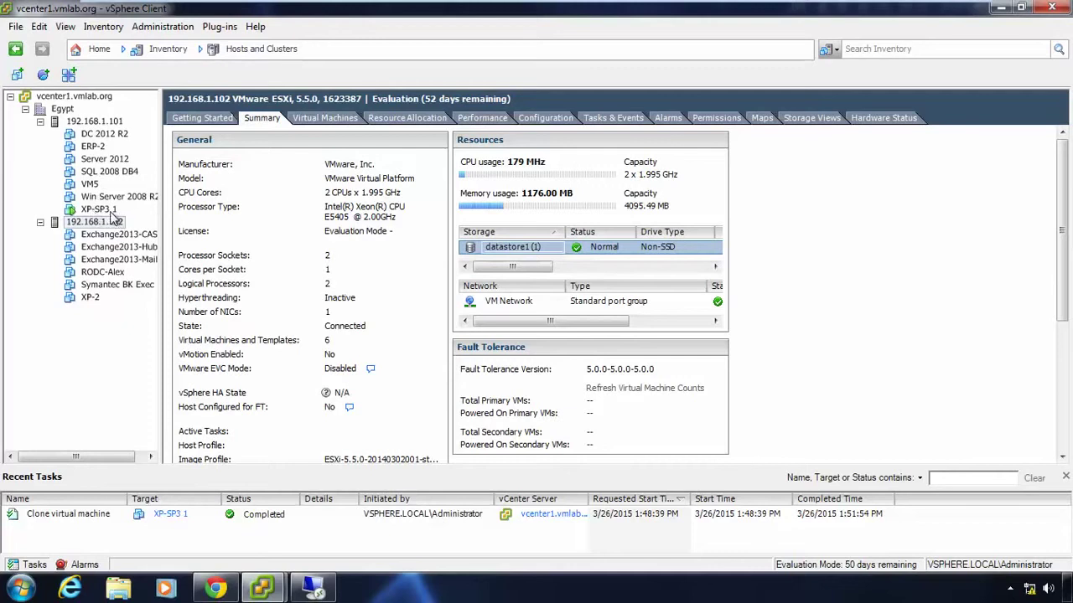
Step: Show host 192.168.1.101's Summary and inspect datastore1's XP-SP3 1 folder files in the browser
{"action": "left_click", "coordinate": [99, 122]}
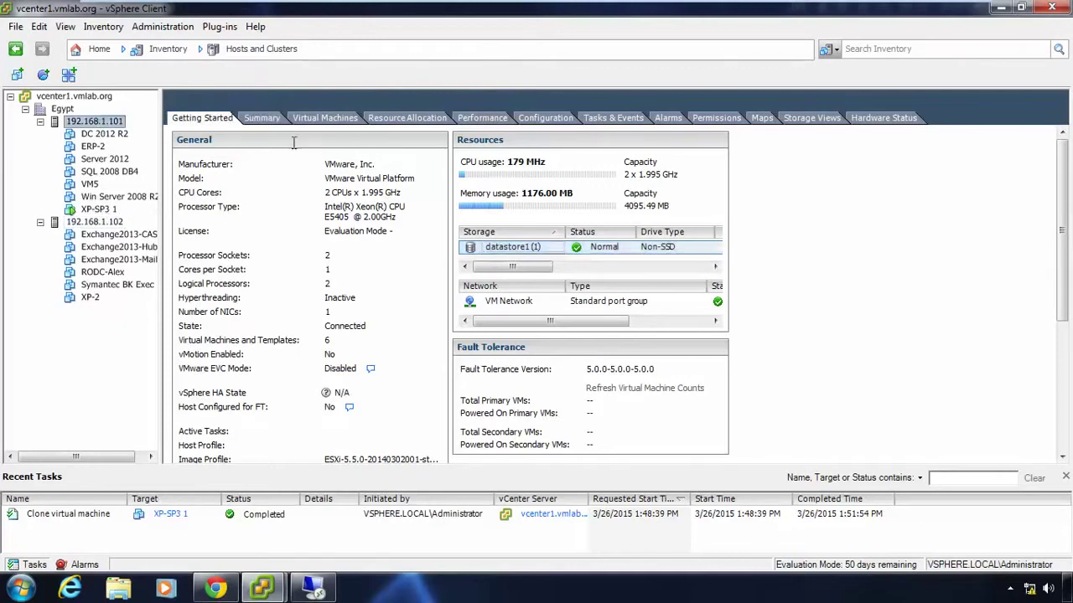
{"action": "left_click", "coordinate": [262, 118]}
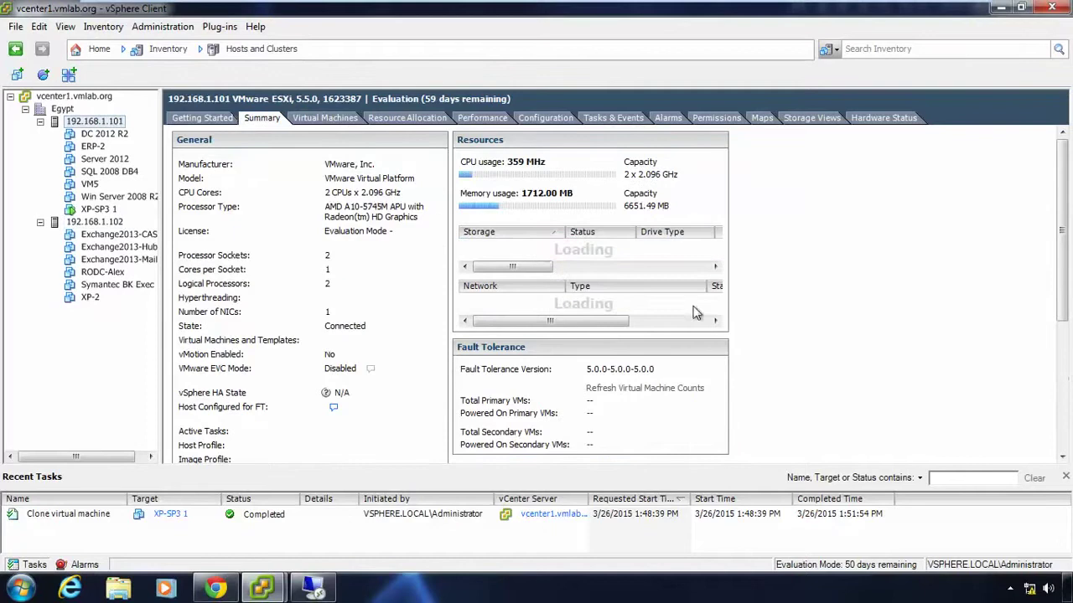
{"action": "left_click", "coordinate": [521, 250]}
{"action": "right_click", "coordinate": [539, 257]}
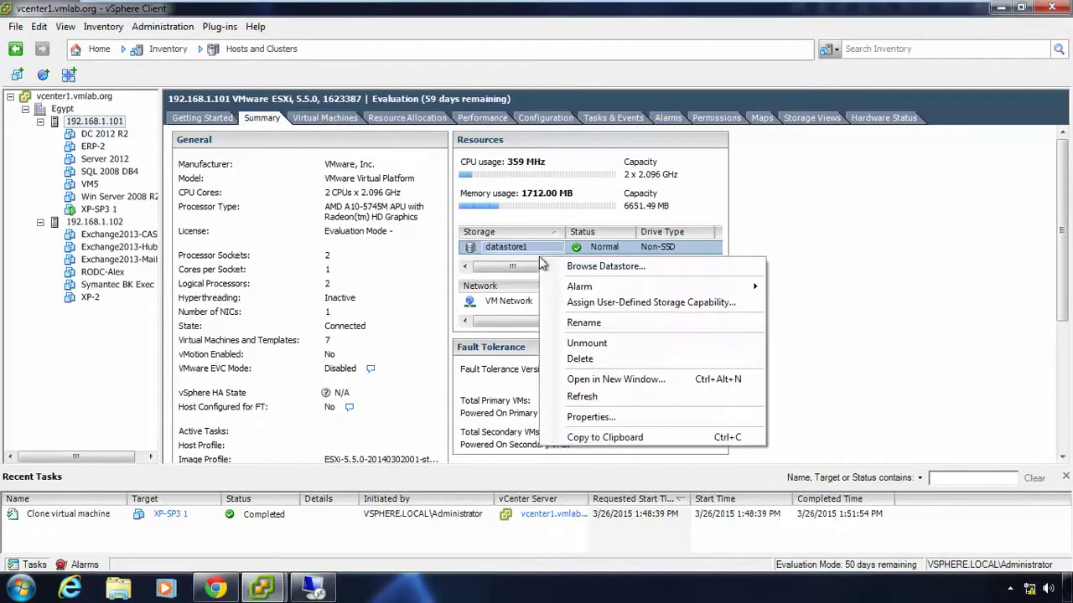
{"action": "left_click", "coordinate": [549, 267]}
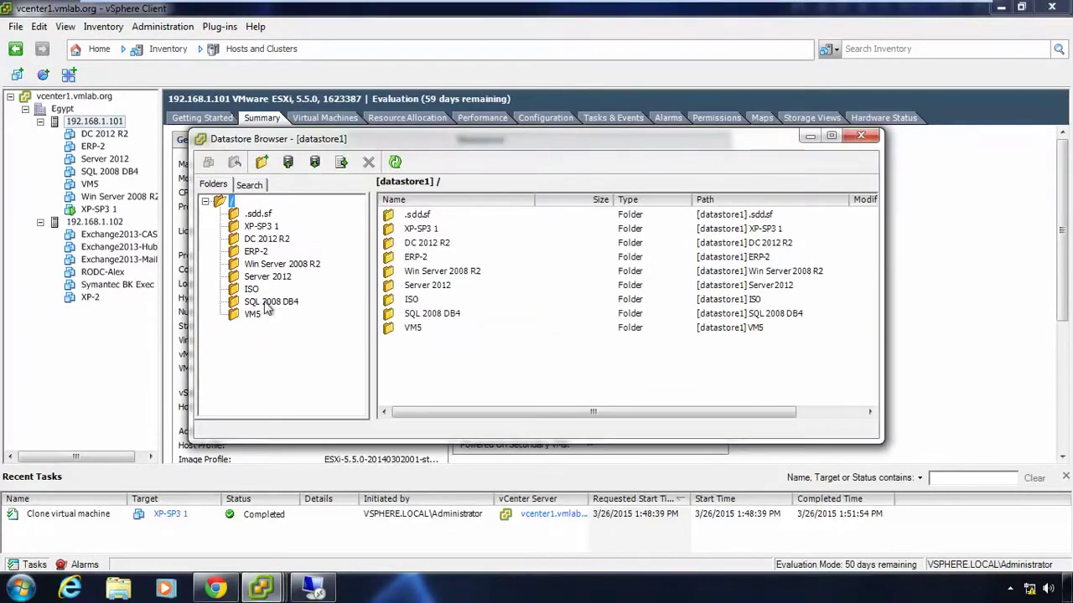
{"action": "left_click", "coordinate": [260, 226]}
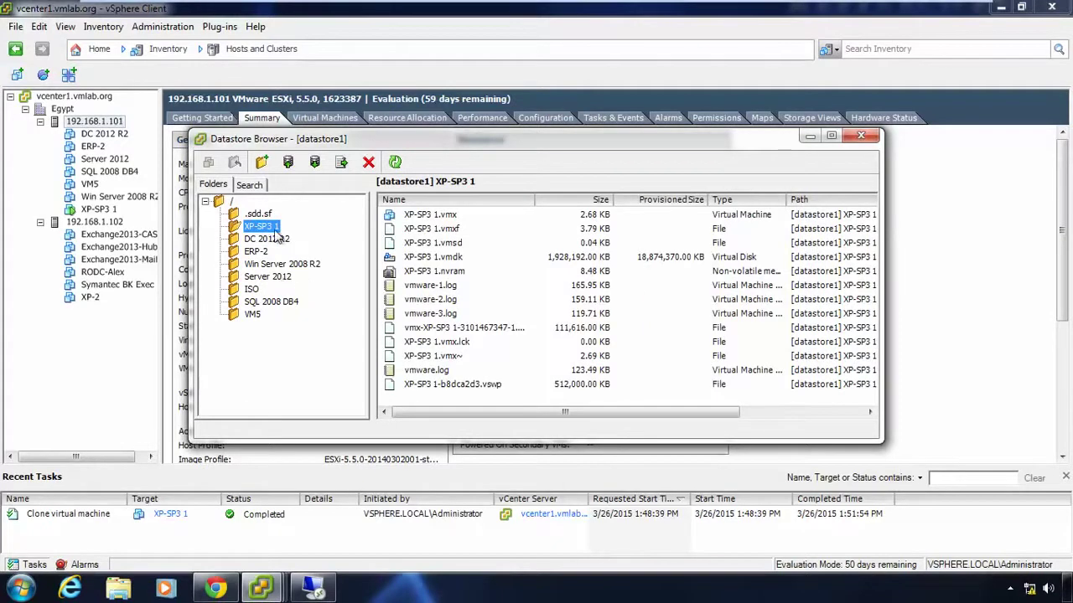
{"action": "left_click", "coordinate": [863, 138]}
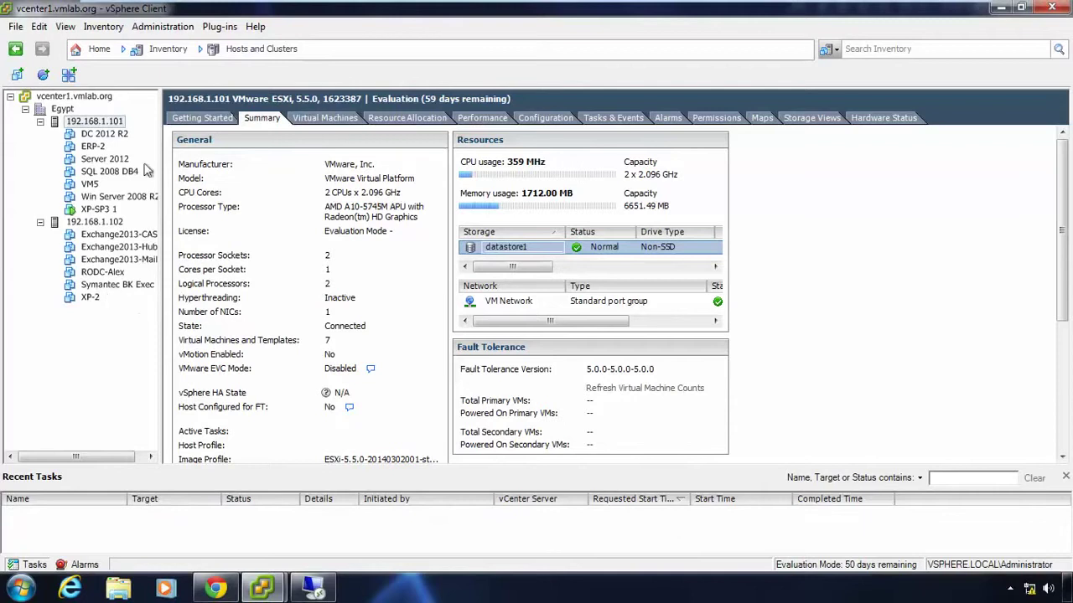
Step: Open the Customization Specifications Manager from Home and start a new specification
{"action": "left_click", "coordinate": [123, 49]}
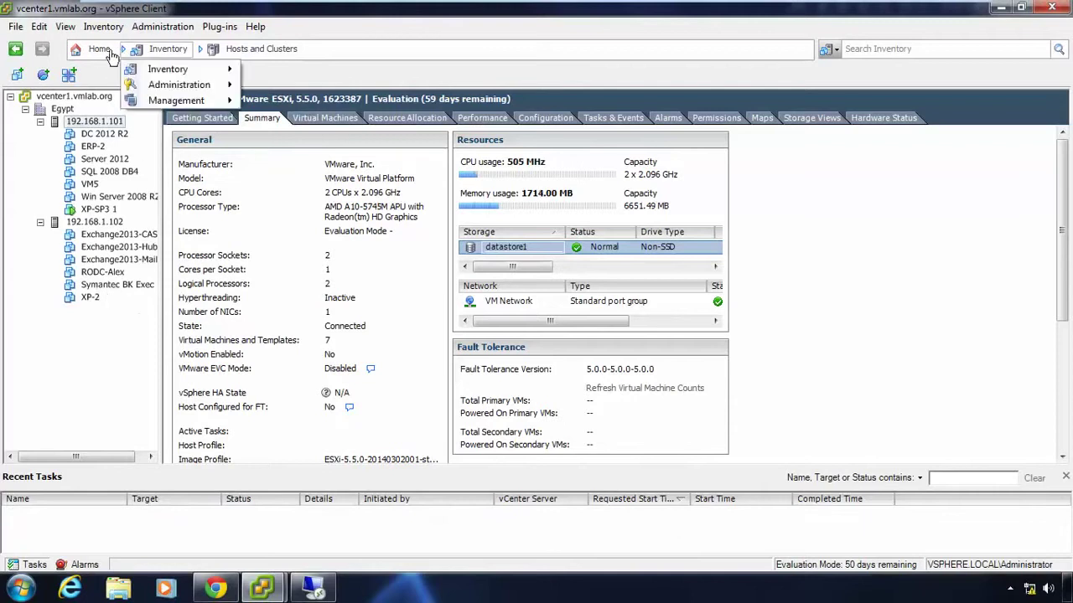
{"action": "left_click", "coordinate": [98, 49]}
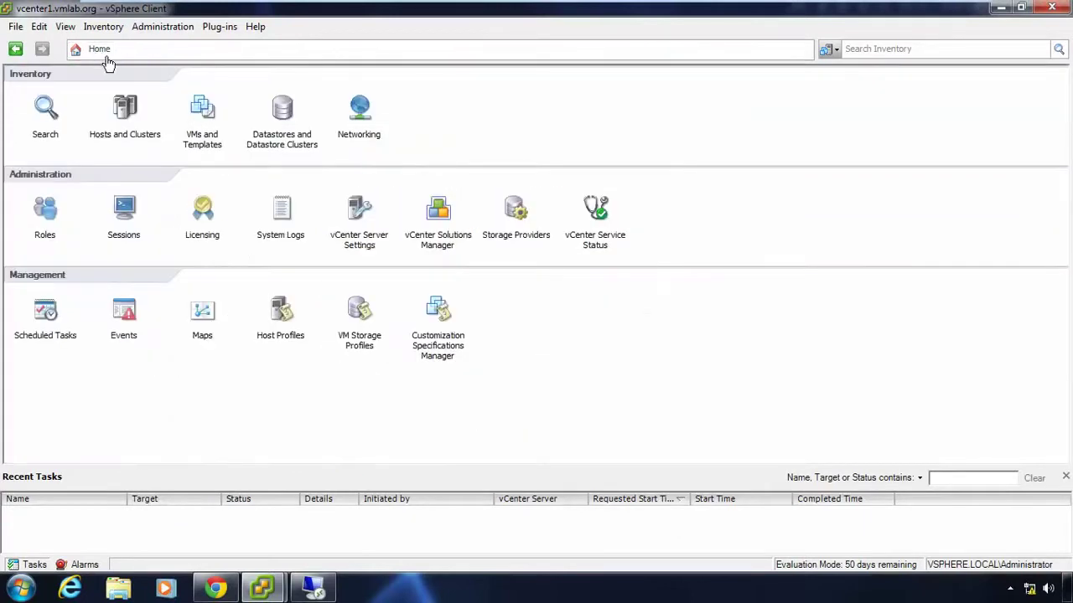
{"action": "left_click", "coordinate": [126, 111]}
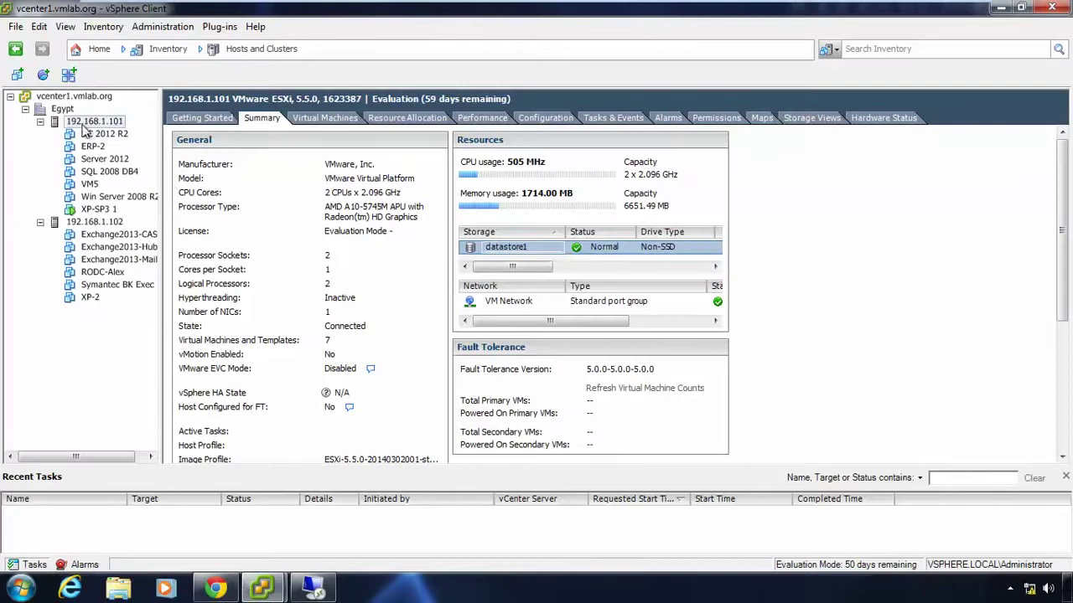
{"action": "left_click", "coordinate": [99, 50]}
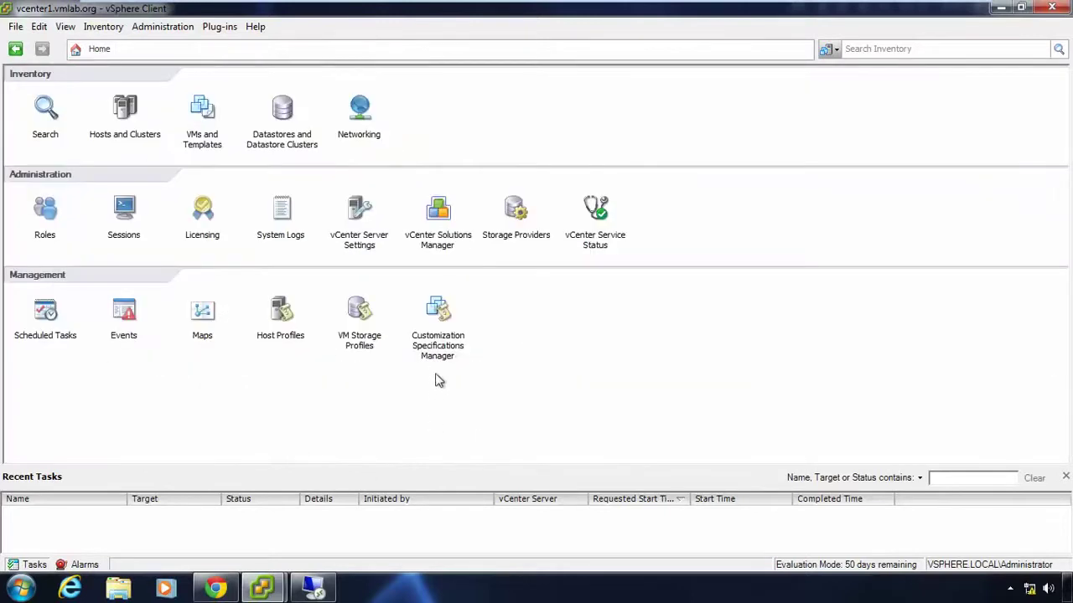
{"action": "left_click", "coordinate": [432, 319]}
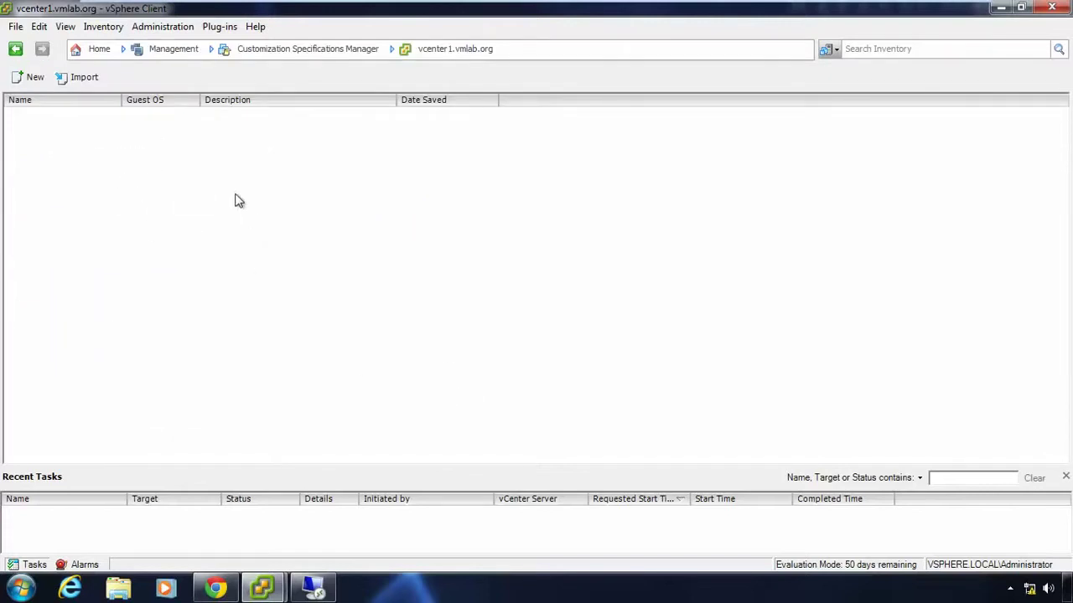
{"action": "left_click_drag", "start_coordinate": [97, 169], "coordinate": [216, 333]}
{"action": "left_click", "coordinate": [27, 78]}
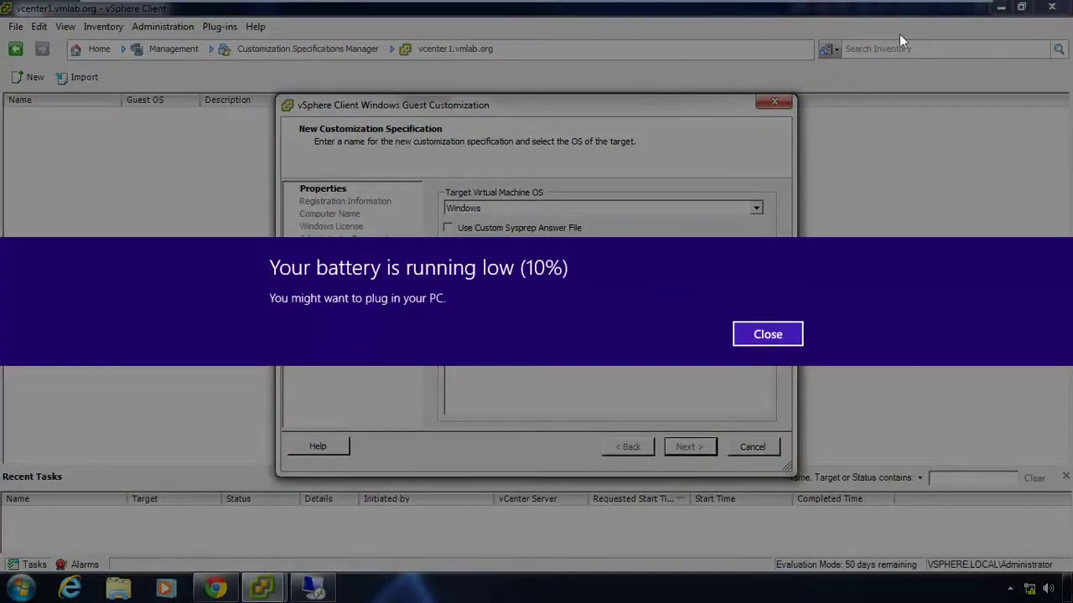
Step: Dismiss the battery-low notification and minimize the virtual machine console to reveal Paint
{"action": "left_click", "coordinate": [770, 335]}
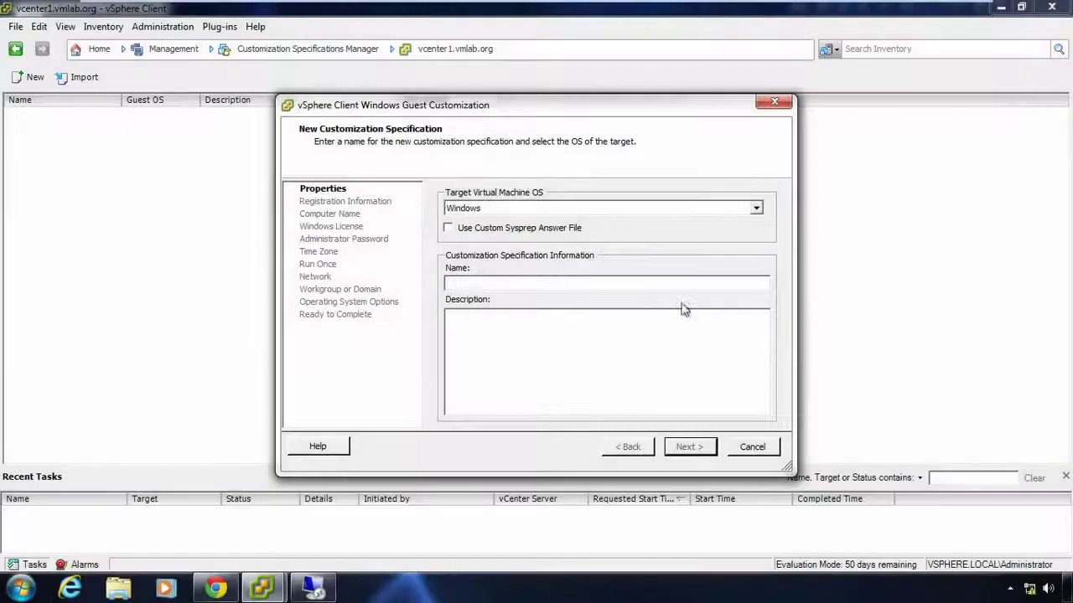
{"action": "mouse_move", "coordinate": [697, 7]}
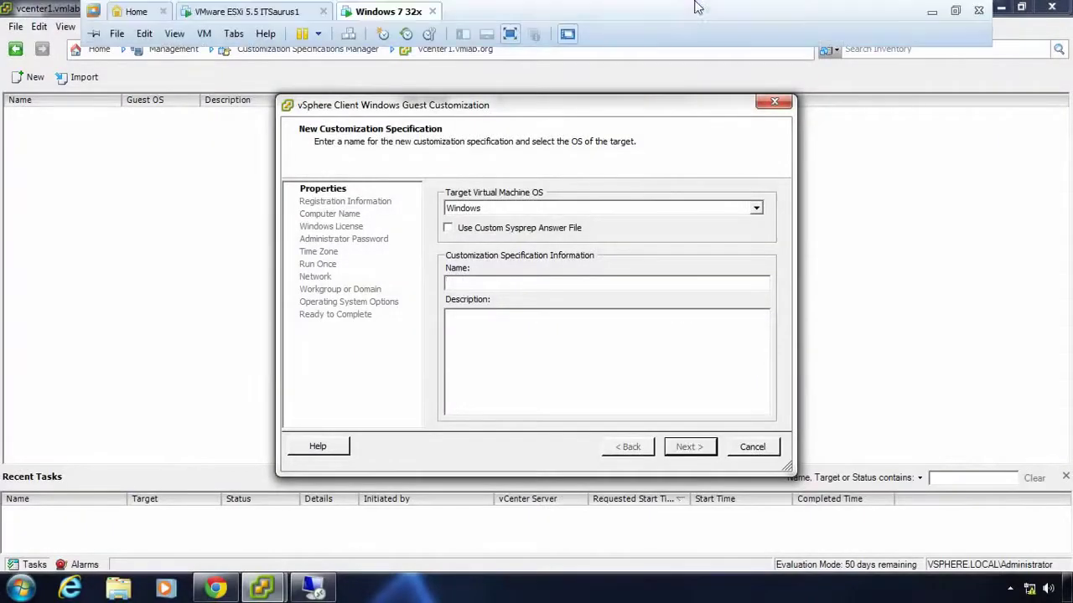
{"action": "left_click", "coordinate": [929, 10]}
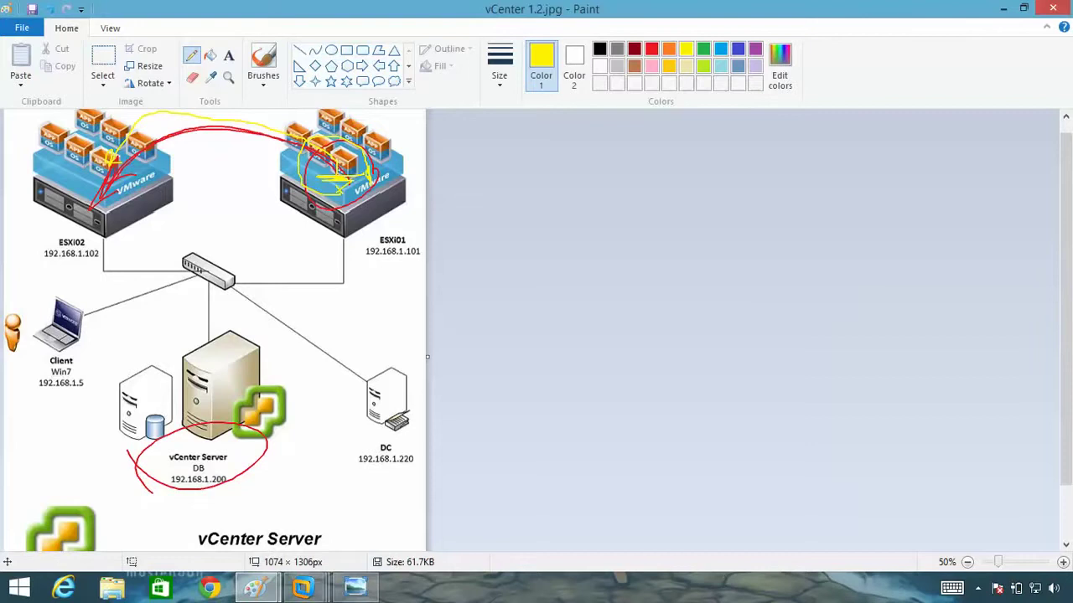
Step: Bring the Windows 7 virtual machine window back in front from the taskbar
{"action": "mouse_move", "coordinate": [303, 588]}
{"action": "left_click", "coordinate": [496, 494]}
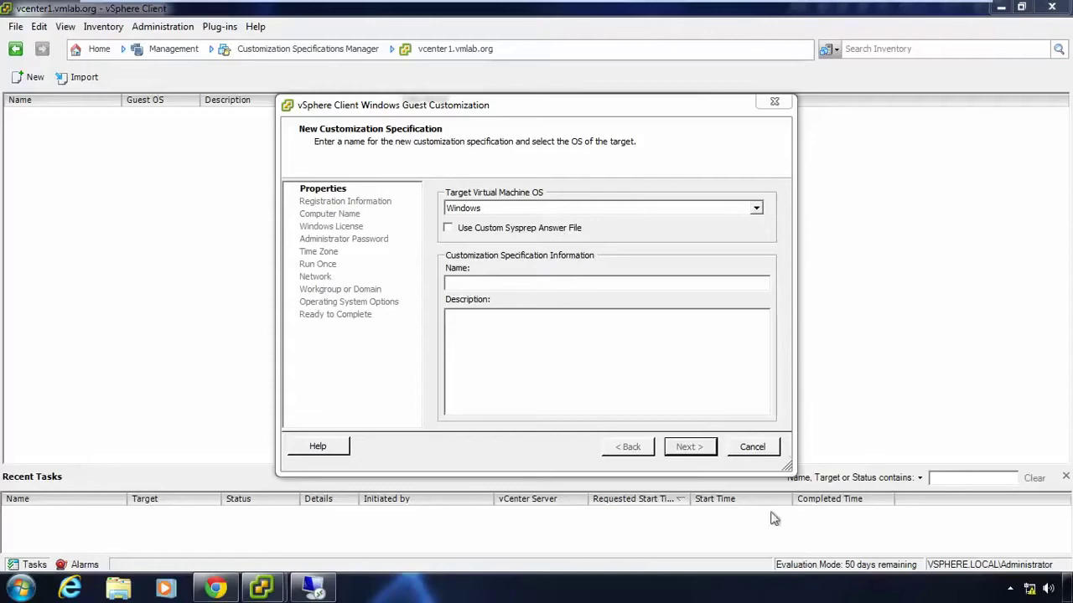
Step: Keep Windows as the target OS and name the specification asfasf
{"action": "left_click", "coordinate": [757, 209]}
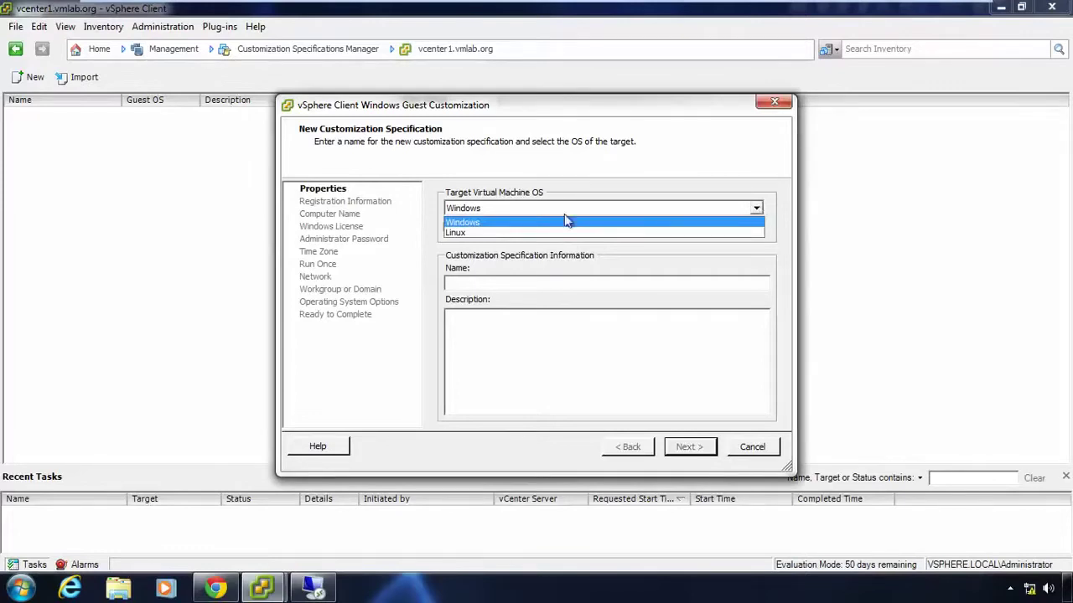
{"action": "left_click", "coordinate": [508, 223]}
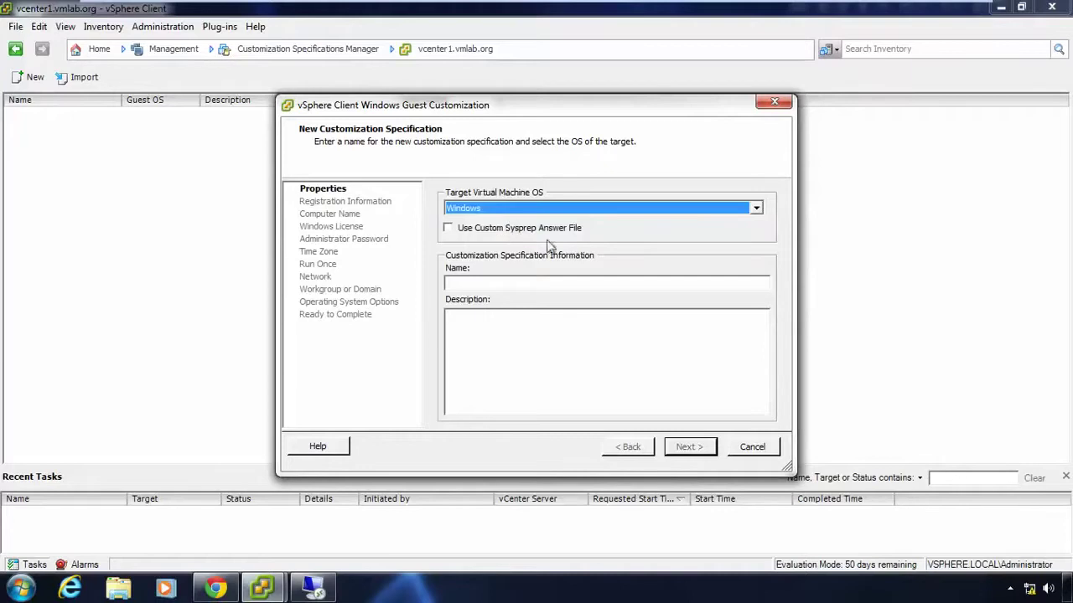
{"action": "left_click", "coordinate": [480, 283]}
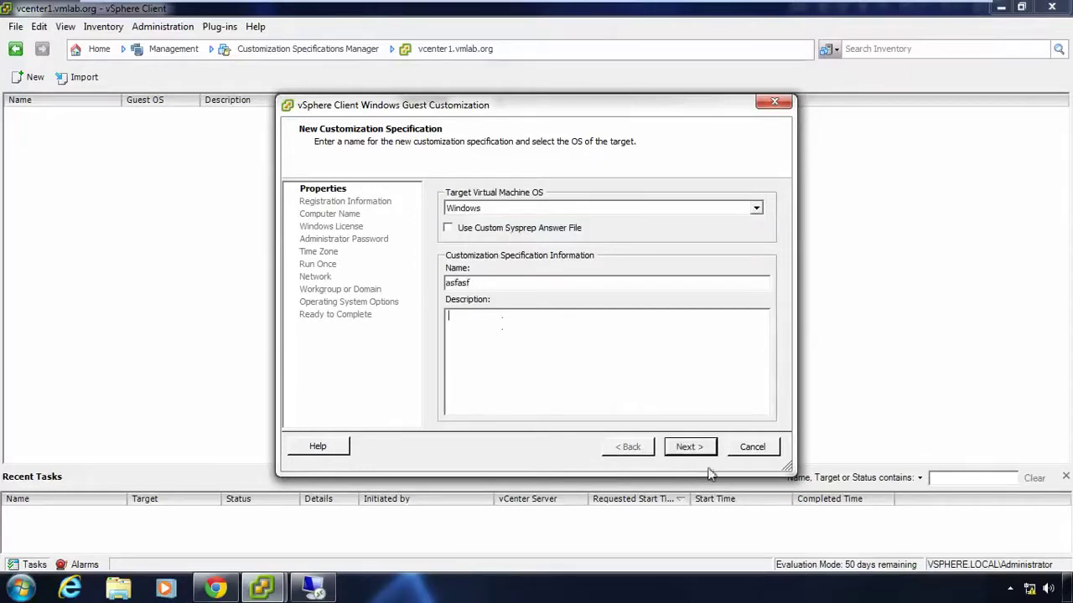
{"action": "left_click", "coordinate": [693, 450]}
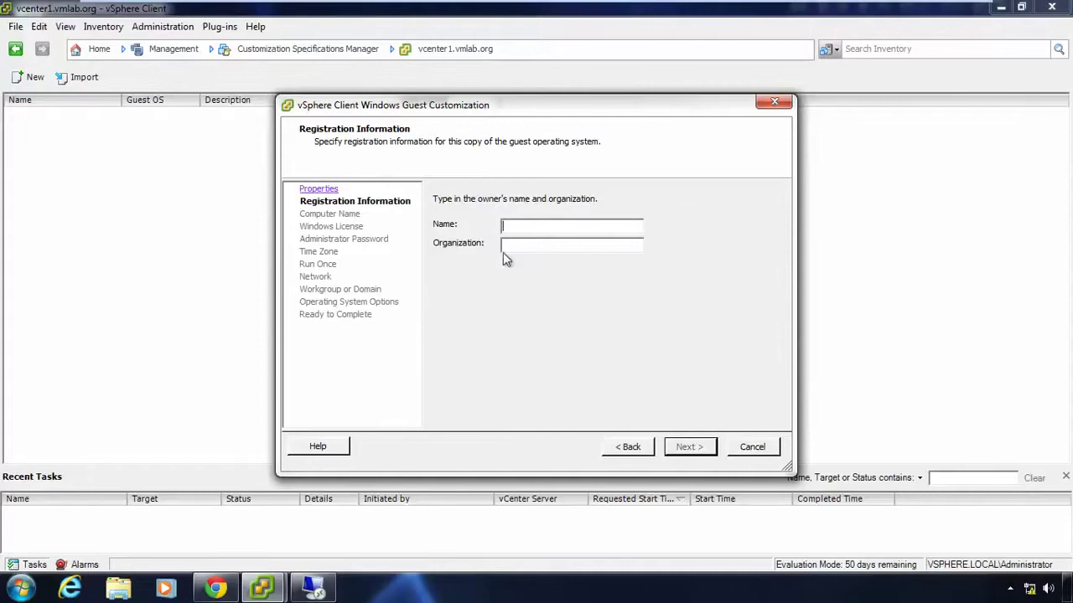
Step: Enter the owner name and organization sdgsdg, keeping computer name rhrsgs
{"action": "type", "text": "wfwea"}
{"action": "key", "text": "Tab"}
{"action": "type", "text": "sdgsdg"}
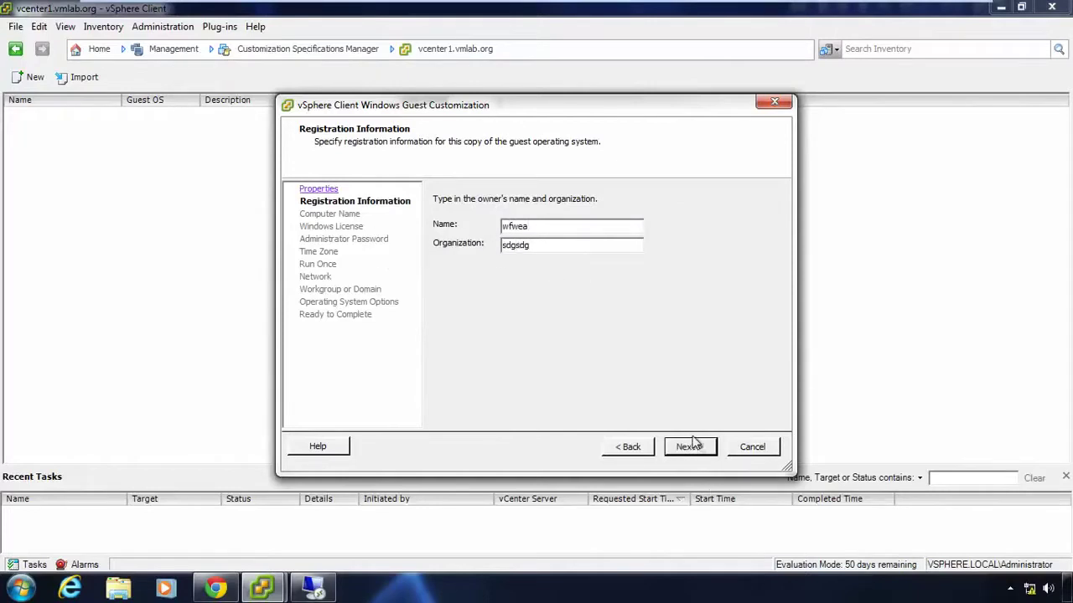
{"action": "left_click", "coordinate": [689, 446]}
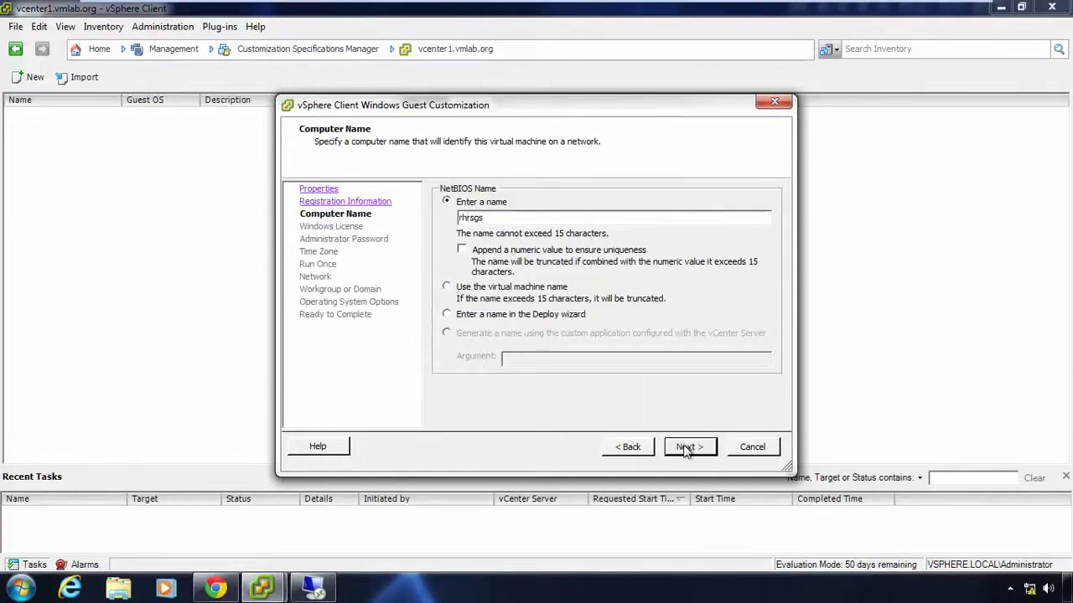
{"action": "left_click", "coordinate": [686, 448]}
Step: Enter the Windows product key with per-server licensing and set the administrator password
{"action": "type", "text": "xMuxtxbcx"}
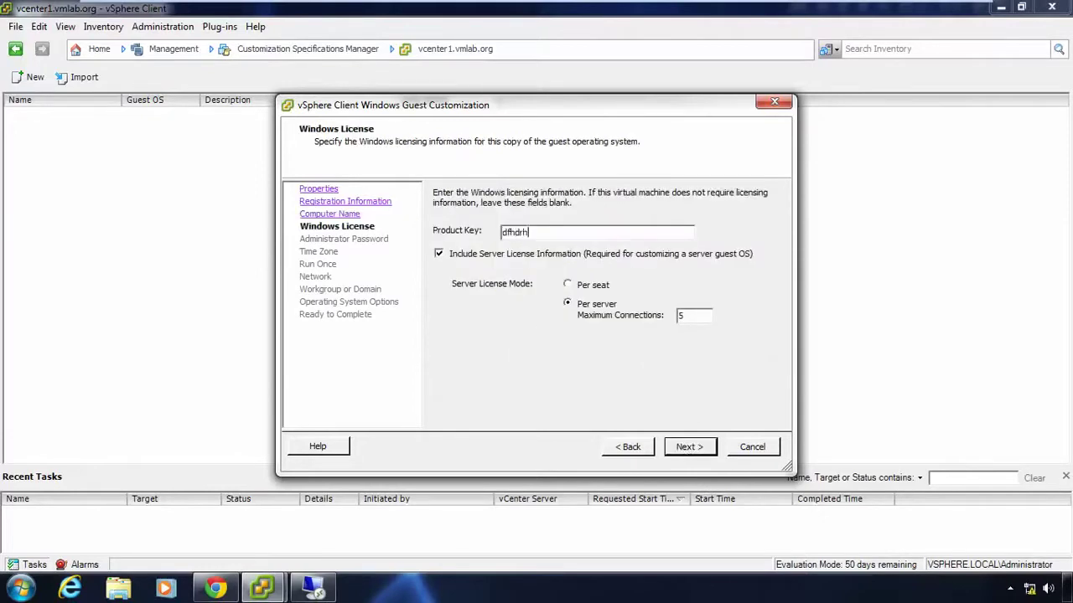
{"action": "left_click", "coordinate": [687, 449]}
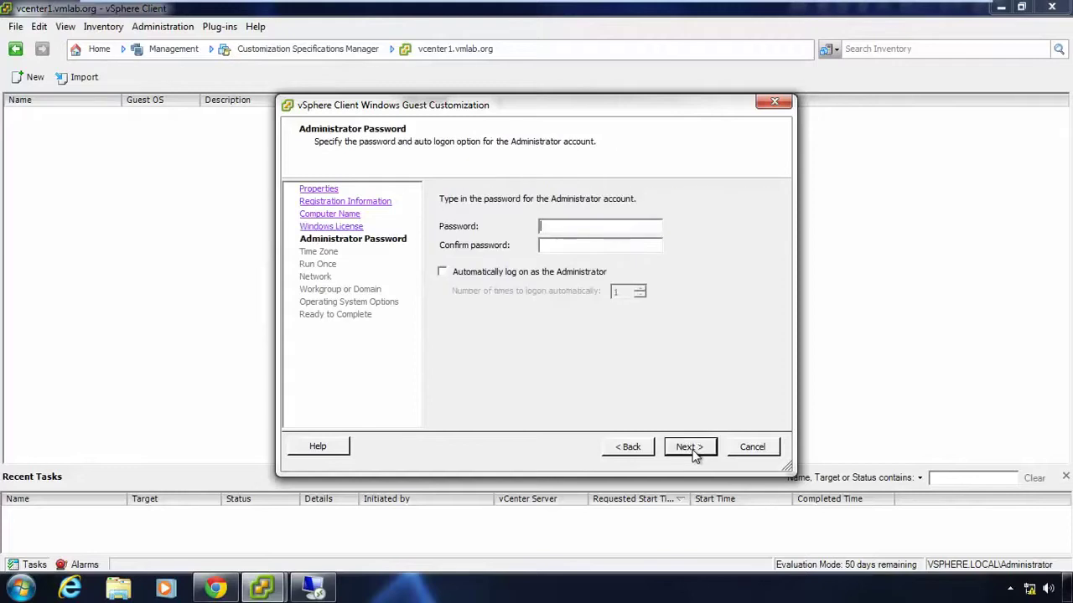
{"action": "type", "text": "x"}
{"action": "left_click", "coordinate": [689, 447]}
Step: Accept time zone, network and WORKGROUP defaults through to the summary and save the specification
{"action": "left_click", "coordinate": [689, 446]}
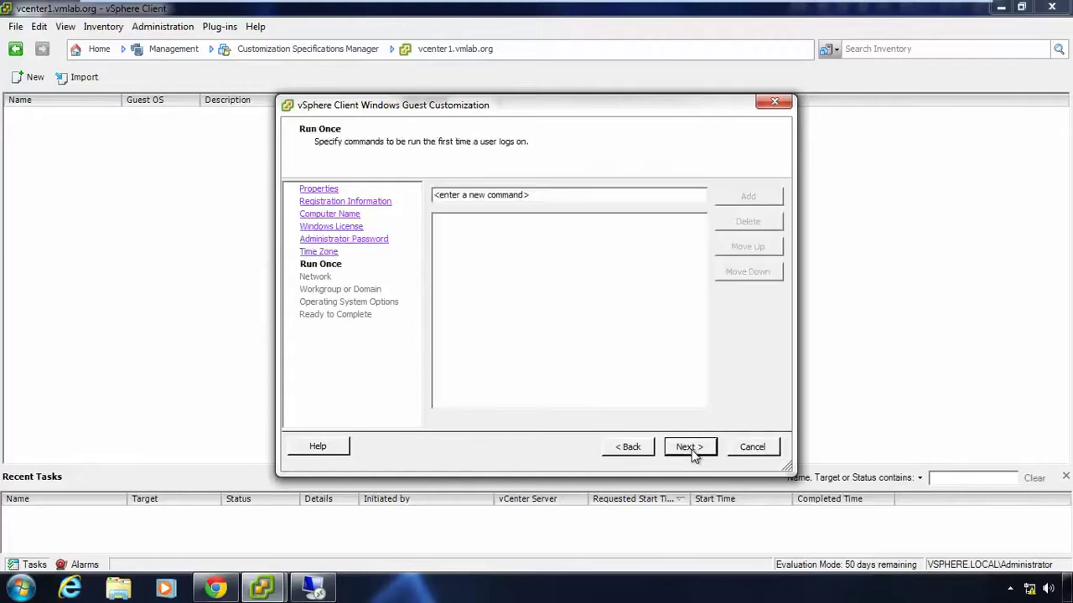
{"action": "left_click", "coordinate": [689, 447]}
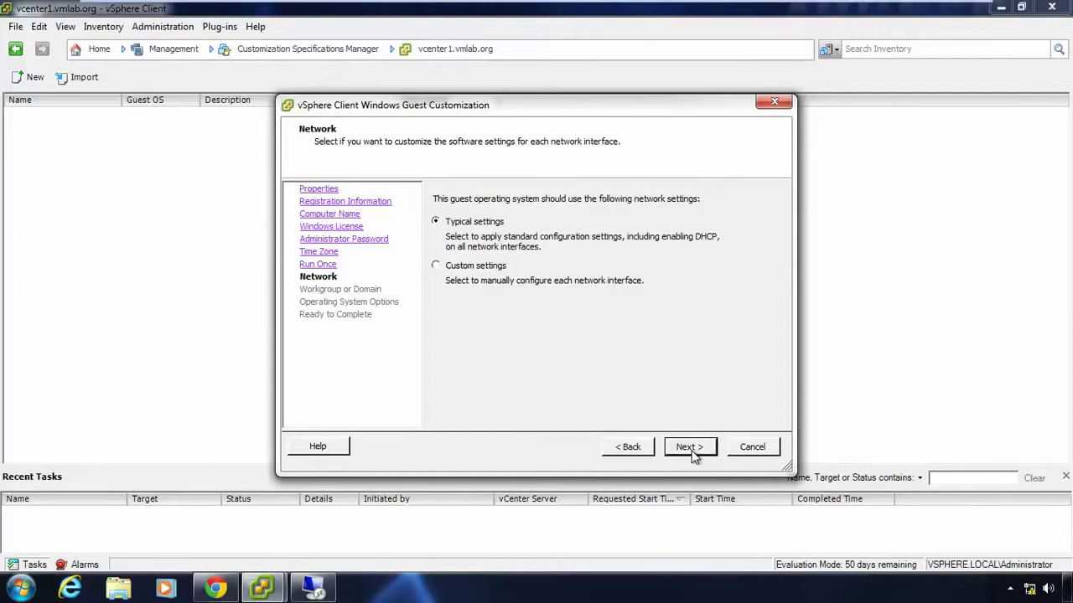
{"action": "left_click", "coordinate": [689, 450]}
{"action": "left_click", "coordinate": [690, 453]}
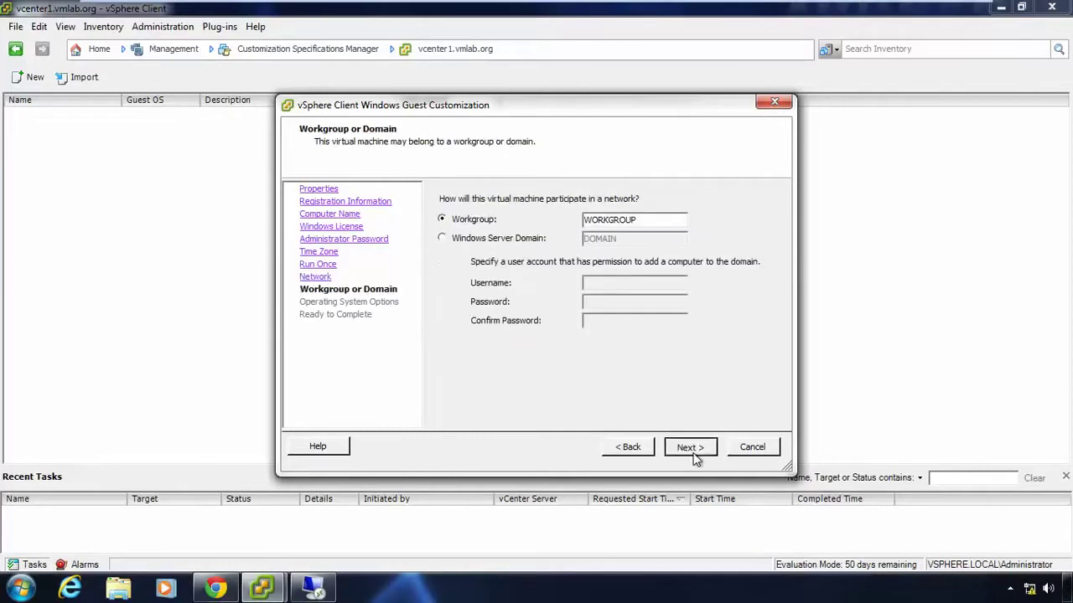
{"action": "left_click", "coordinate": [692, 455]}
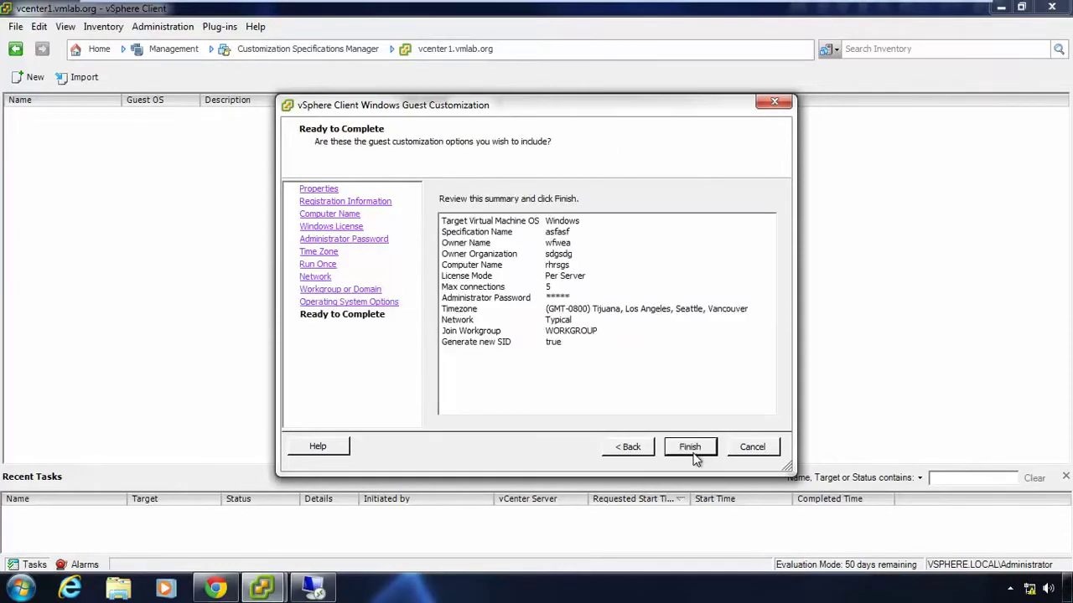
{"action": "left_click", "coordinate": [689, 447]}
Step: Select the asfasf specification, return to Hosts and Clusters, and start cloning XP-SP3 1
{"action": "left_click", "coordinate": [20, 113]}
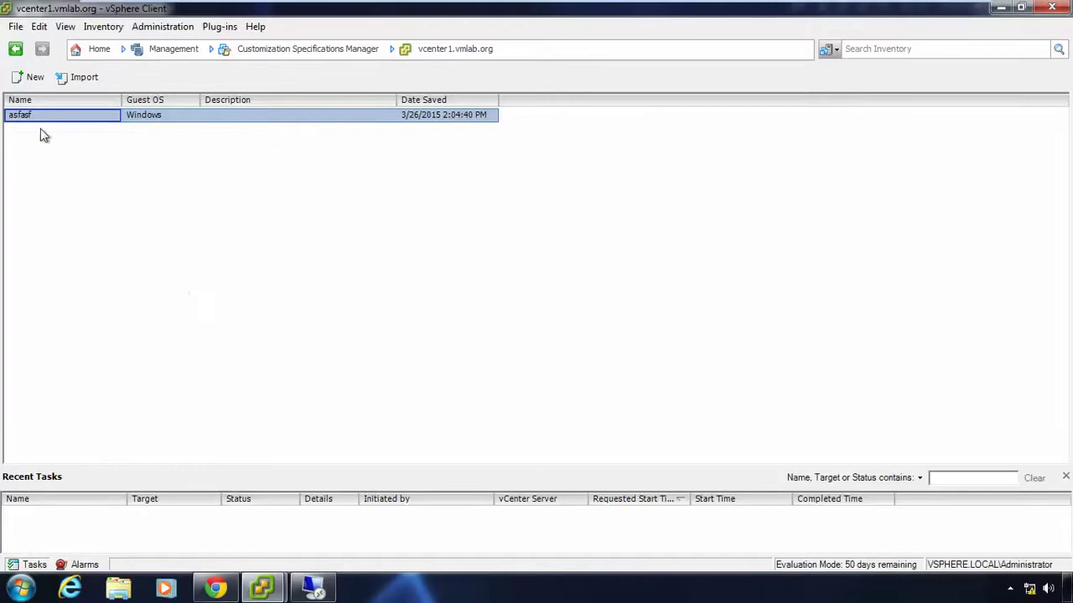
{"action": "left_click", "coordinate": [92, 50]}
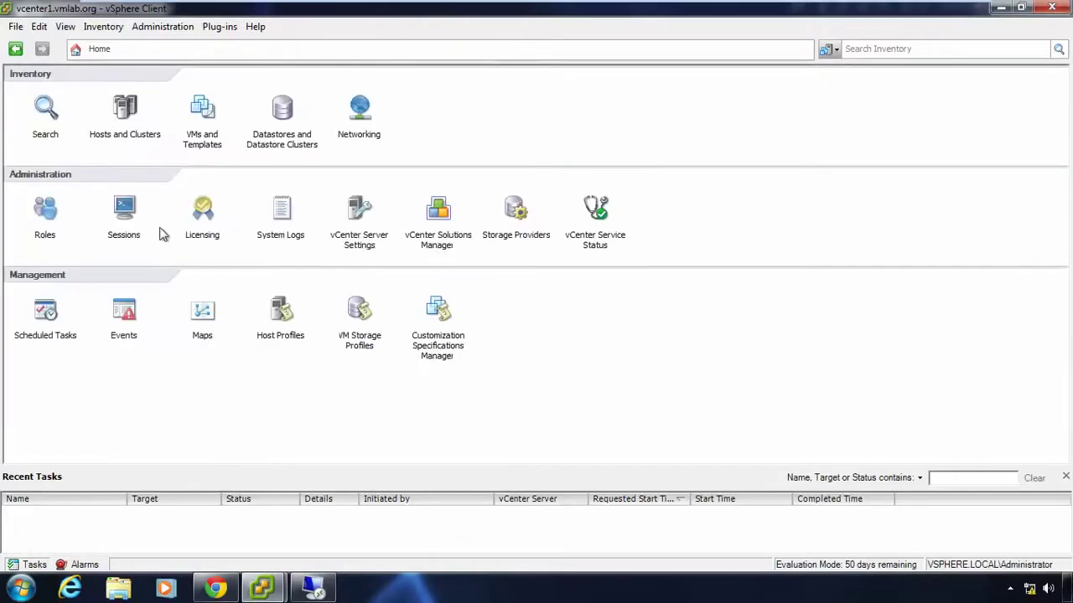
{"action": "left_click", "coordinate": [122, 106]}
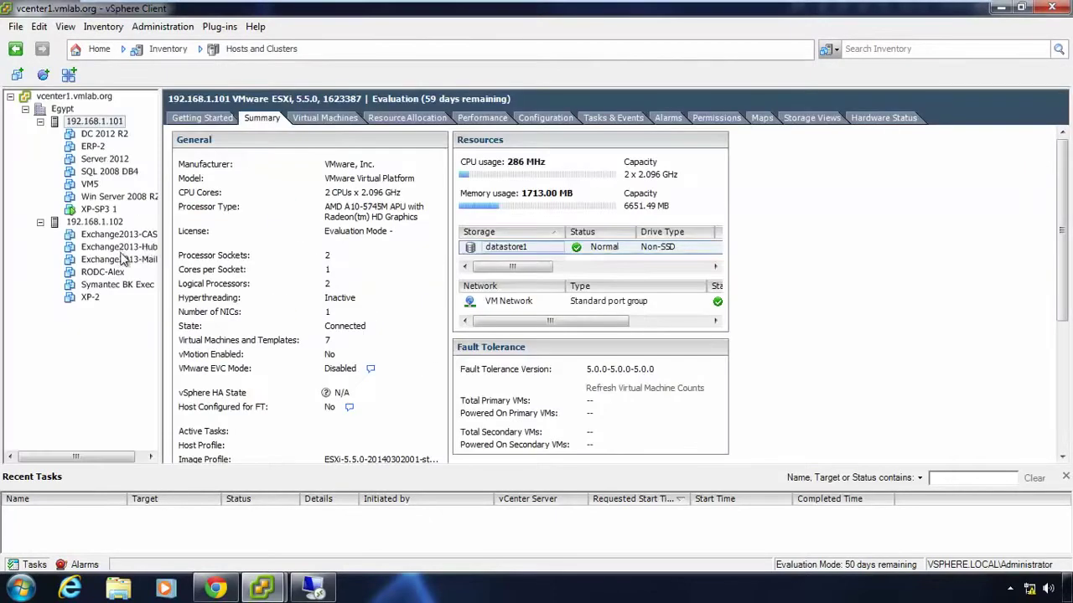
{"action": "right_click", "coordinate": [104, 211]}
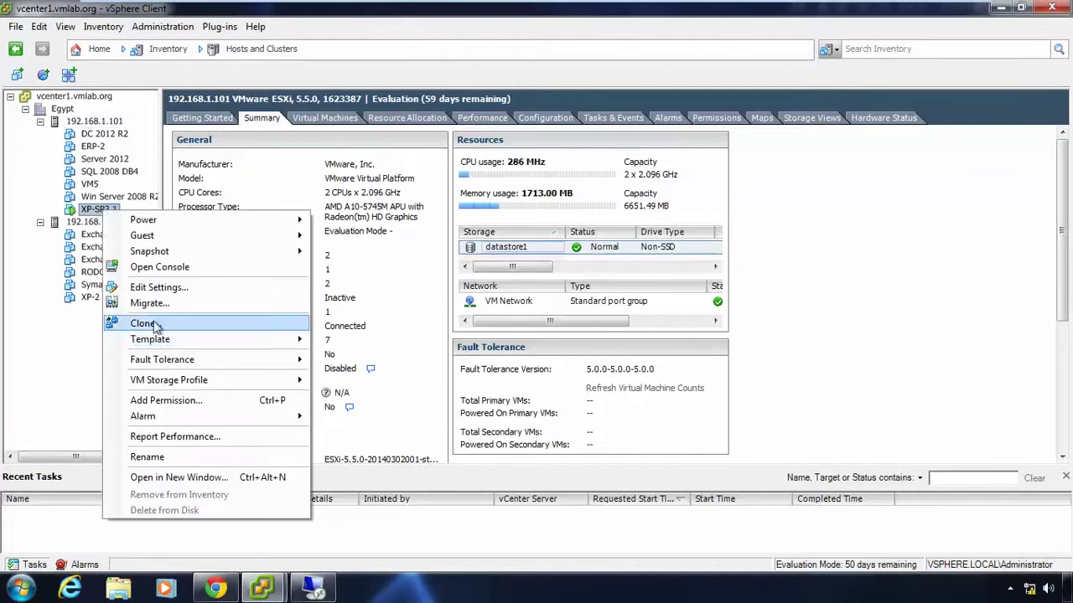
{"action": "key", "text": "Escape"}
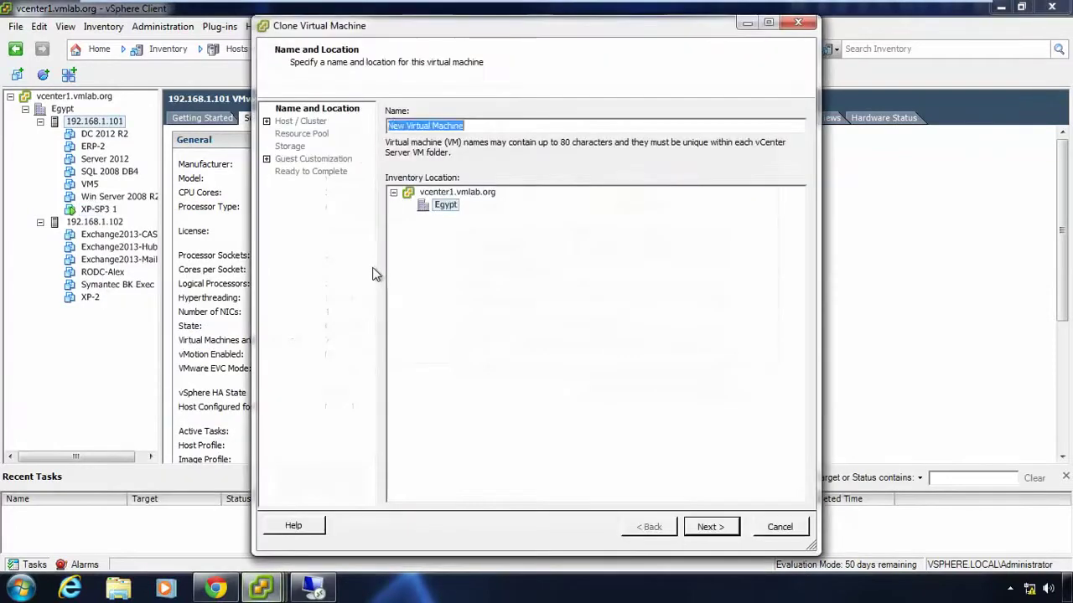
Step: Name the clone xp2 and place it on host 192.168.1.102 with default storage
{"action": "type", "text": "xp2"}
{"action": "key", "text": "Return"}
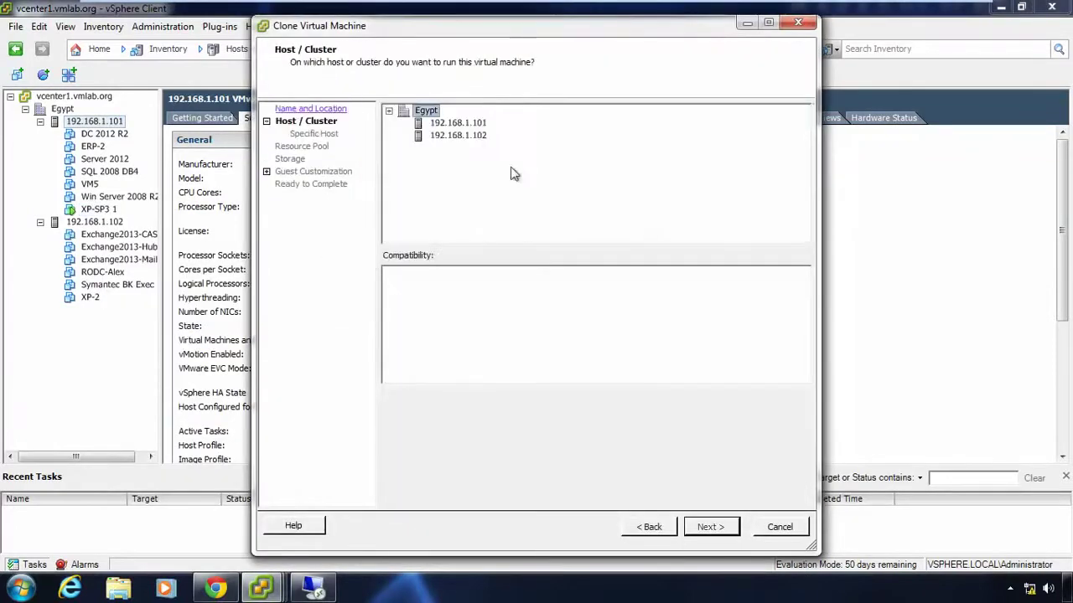
{"action": "left_click", "coordinate": [467, 139]}
{"action": "left_click", "coordinate": [700, 527]}
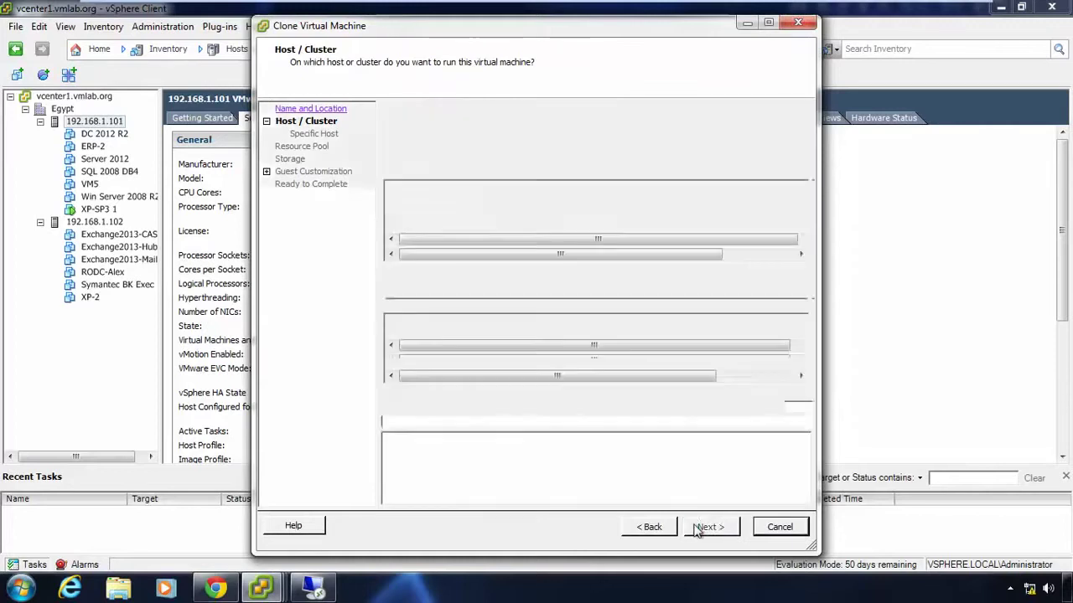
{"action": "left_click", "coordinate": [698, 527]}
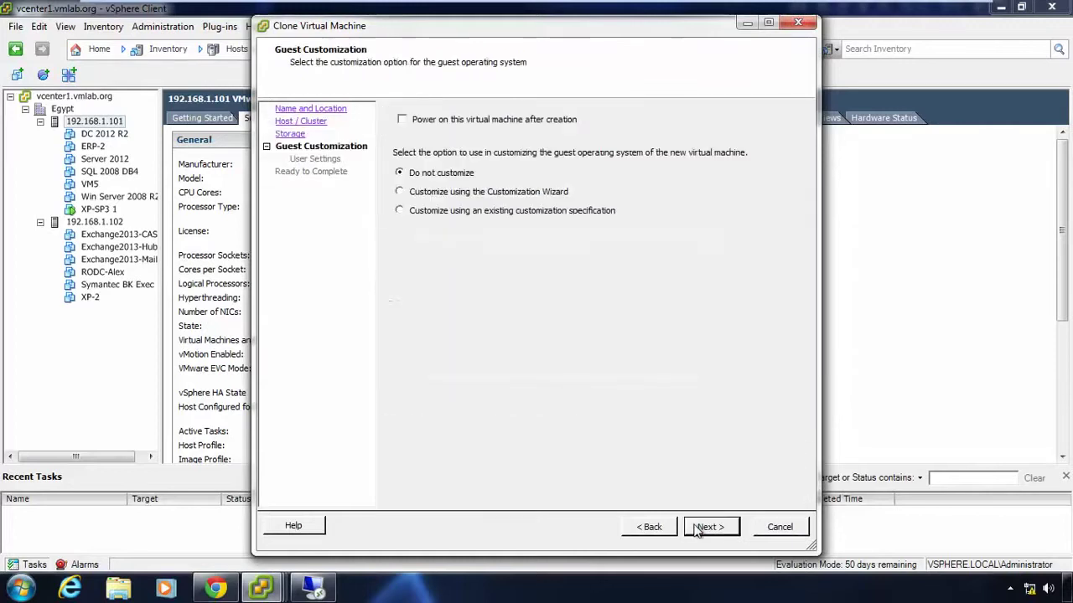
Step: Apply the existing asfasf customization specification and proceed to Ready to Complete
{"action": "left_click", "coordinate": [476, 195]}
{"action": "left_click", "coordinate": [509, 212]}
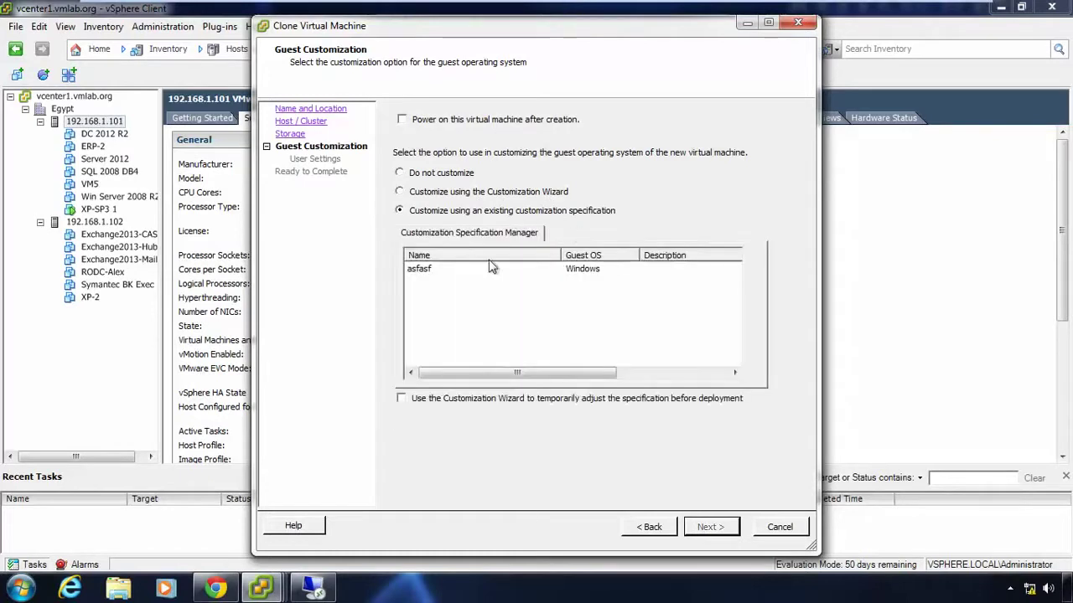
{"action": "left_click", "coordinate": [435, 272]}
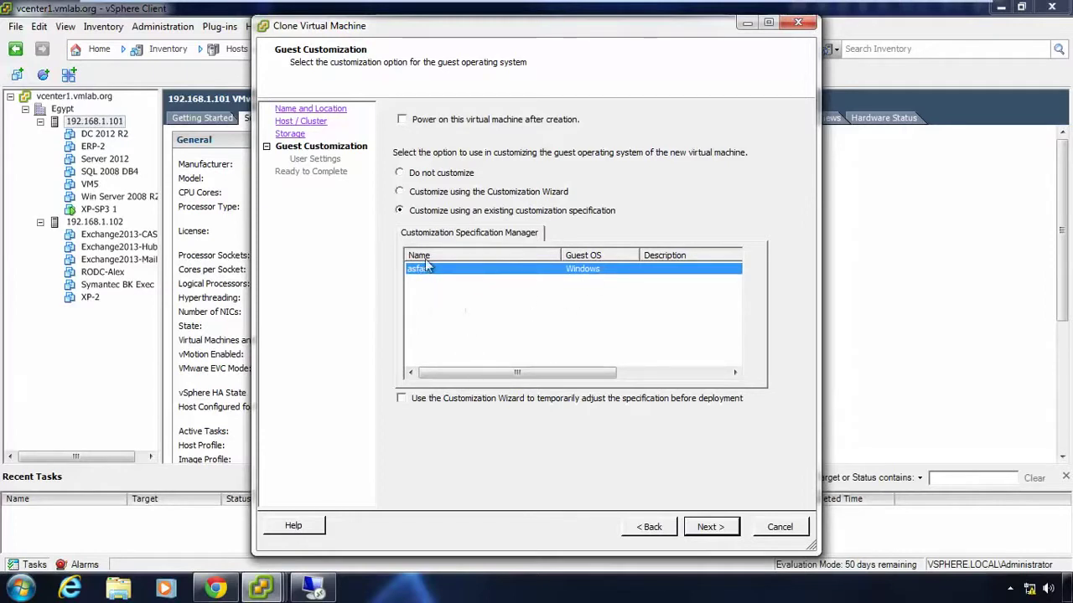
{"action": "left_click", "coordinate": [714, 529]}
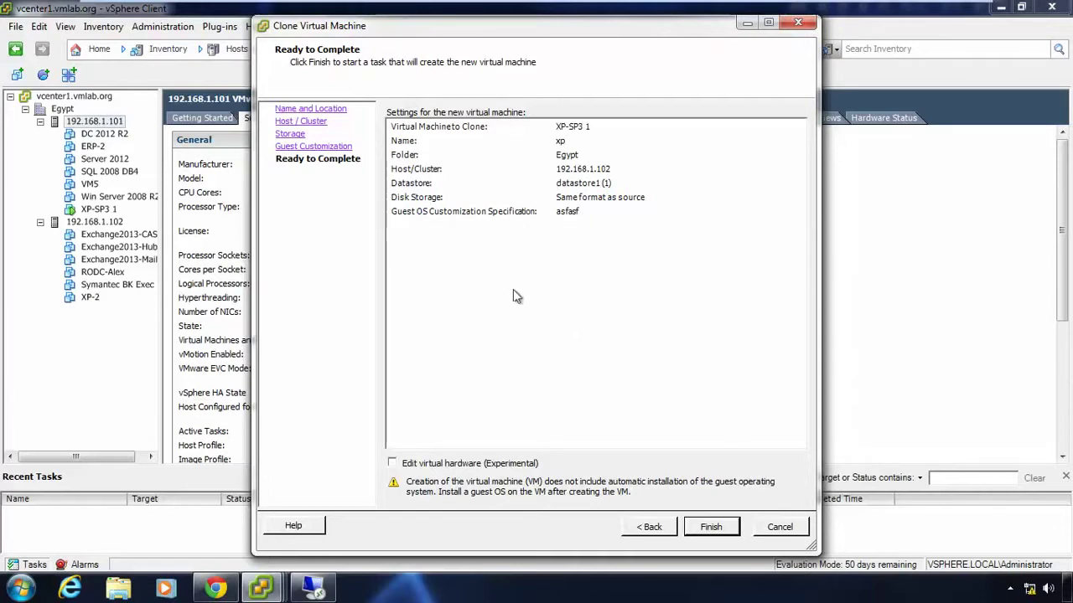
Step: Cancel the clone wizard and review the saved asfasf entry in Customization Specifications Manager
{"action": "left_click", "coordinate": [779, 527]}
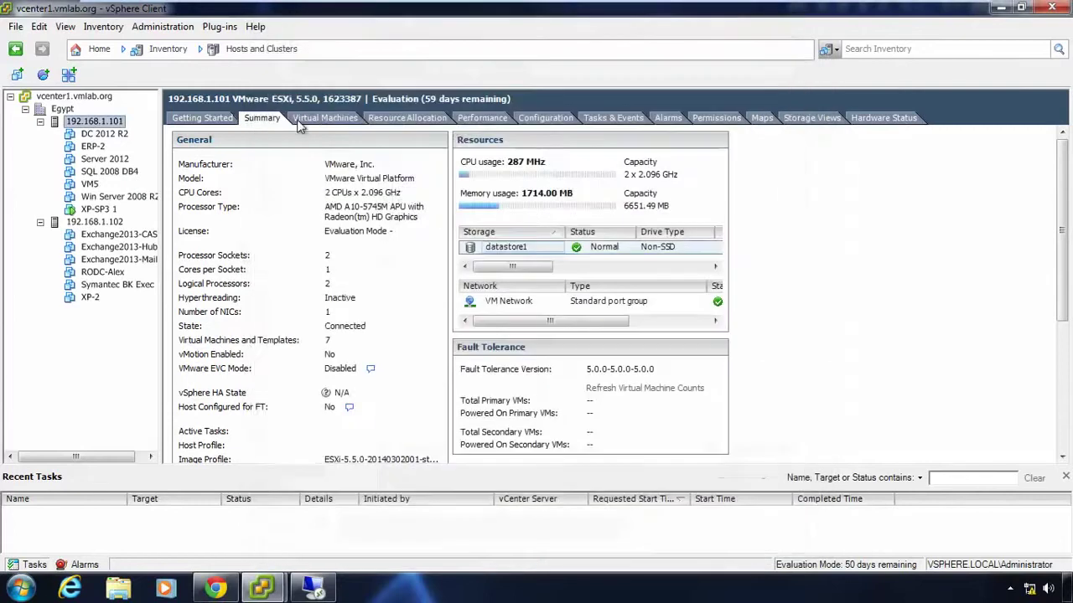
{"action": "left_click", "coordinate": [97, 51]}
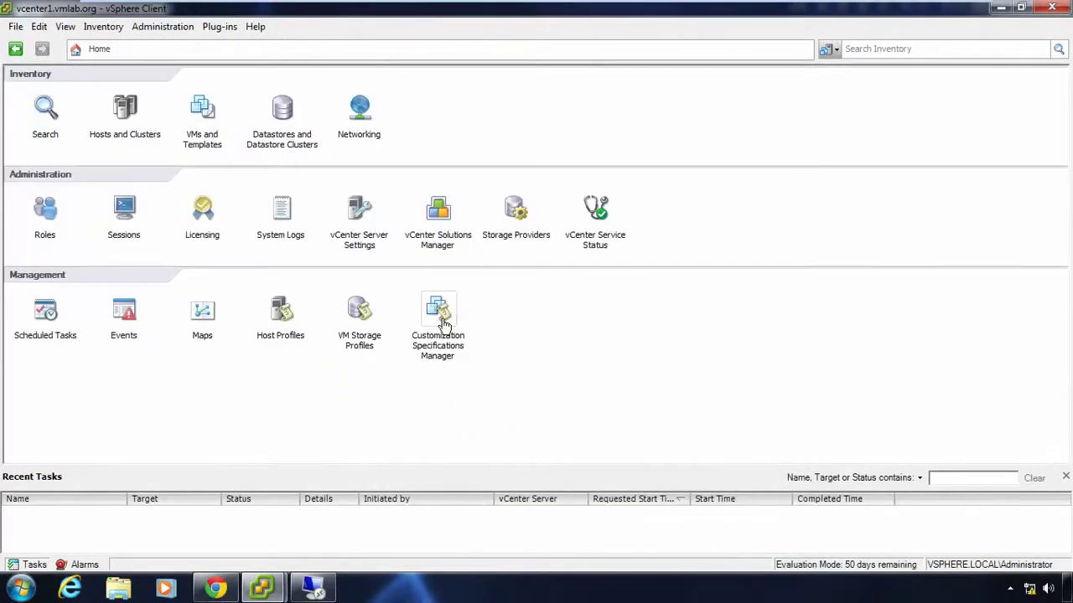
{"action": "left_click", "coordinate": [442, 323]}
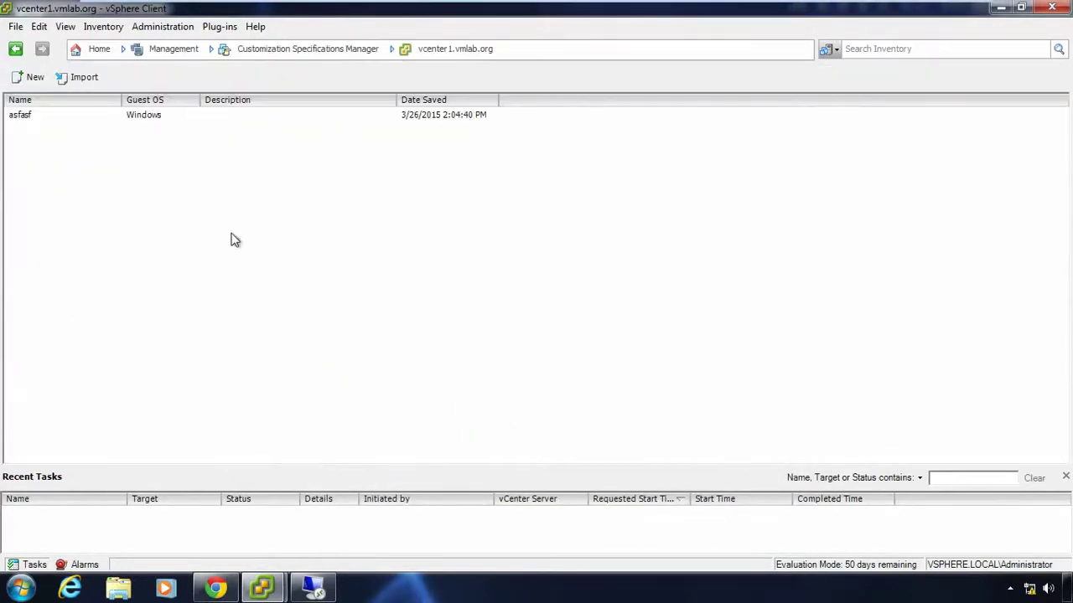
Step: Return to the Hosts and Clusters inventory, then minimize the vSphere Client to the desktop
{"action": "left_click", "coordinate": [97, 52]}
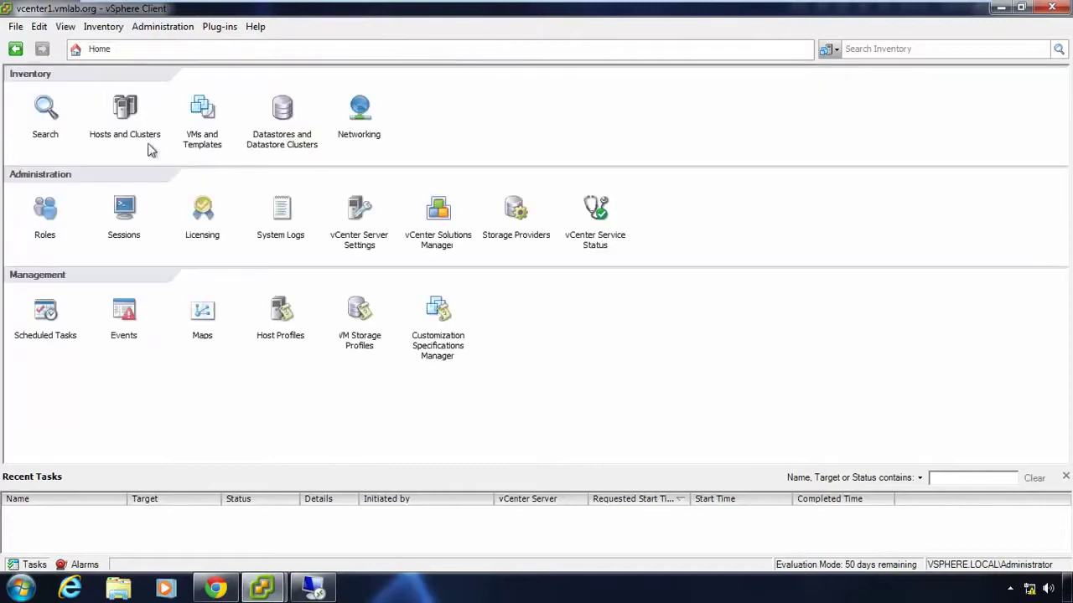
{"action": "left_click", "coordinate": [125, 118]}
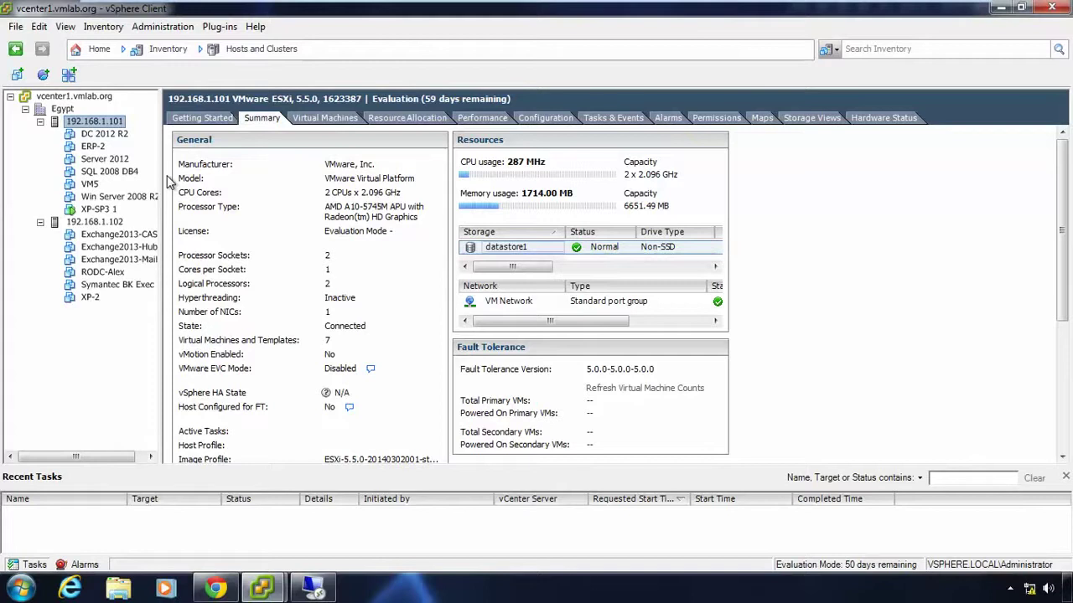
{"action": "left_click", "coordinate": [1002, 10]}
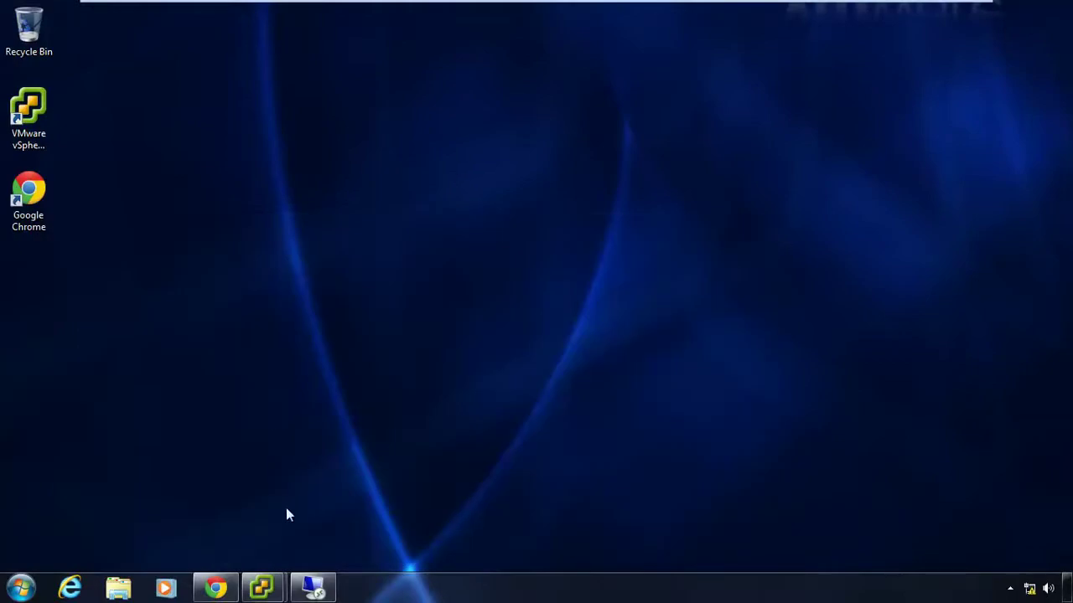
Step: Restore the vSphere Web Client in Chrome and select XP-SP3 1 in the Hosts and Clusters tree
{"action": "left_click", "coordinate": [215, 591]}
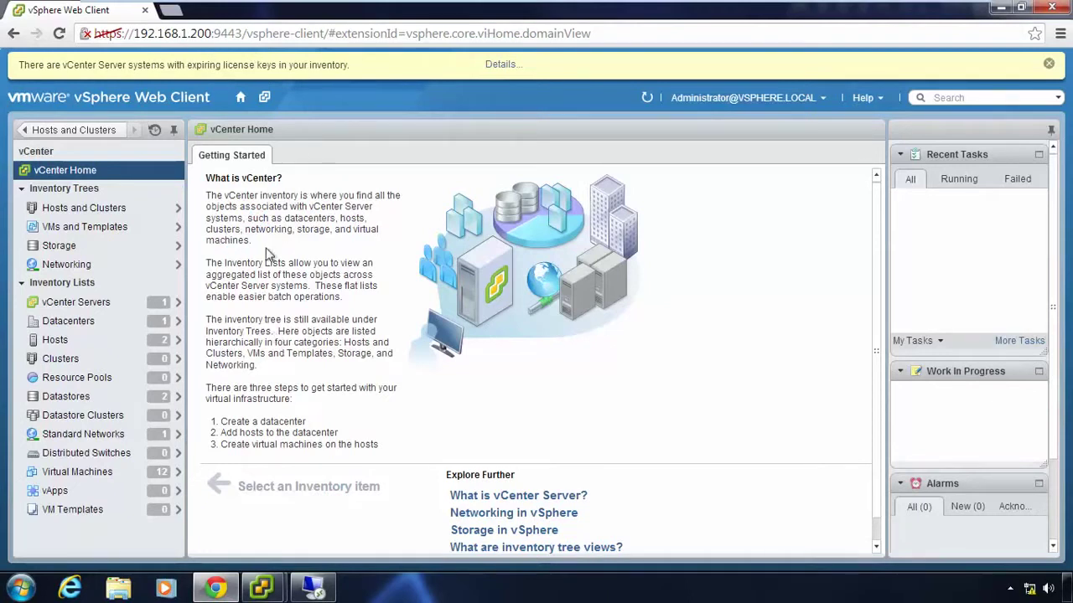
{"action": "left_click", "coordinate": [93, 209]}
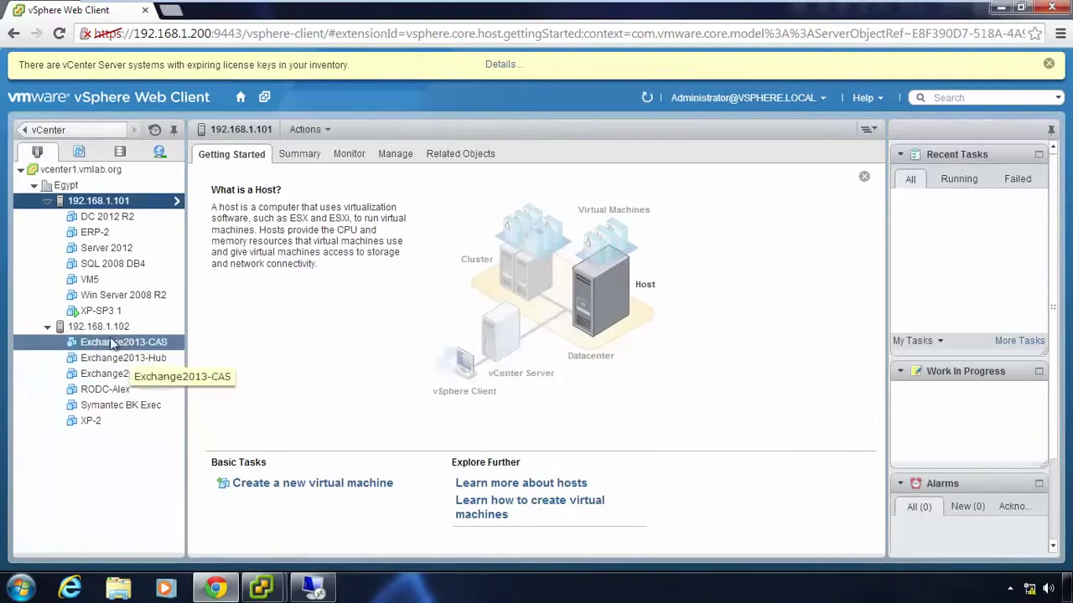
{"action": "left_click", "coordinate": [102, 313]}
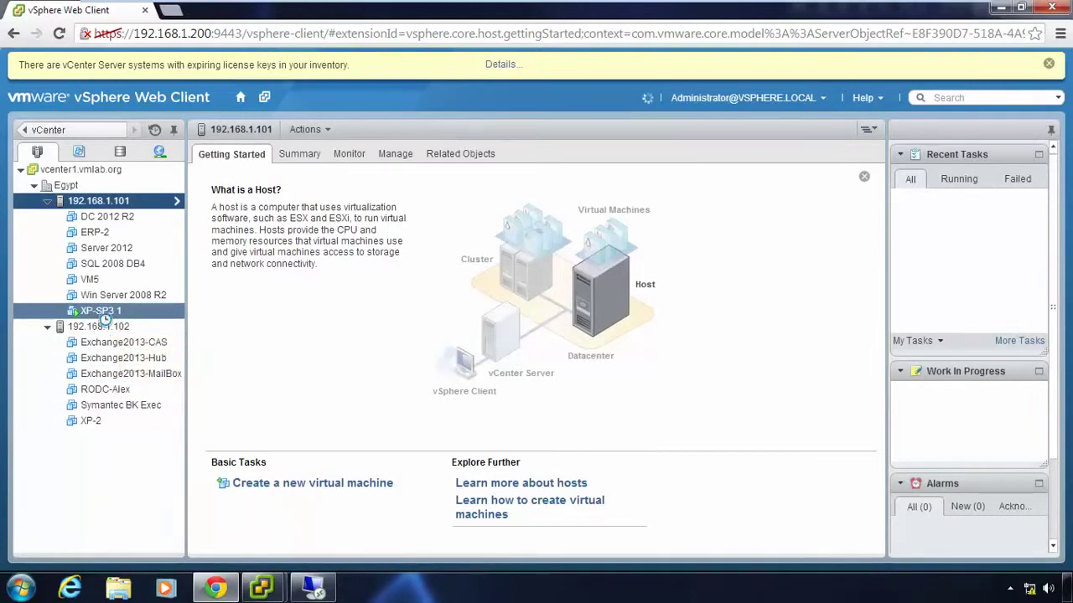
Step: Start Clone to Virtual Machine from XP-SP3 1's Actions menu
{"action": "right_click", "coordinate": [102, 314]}
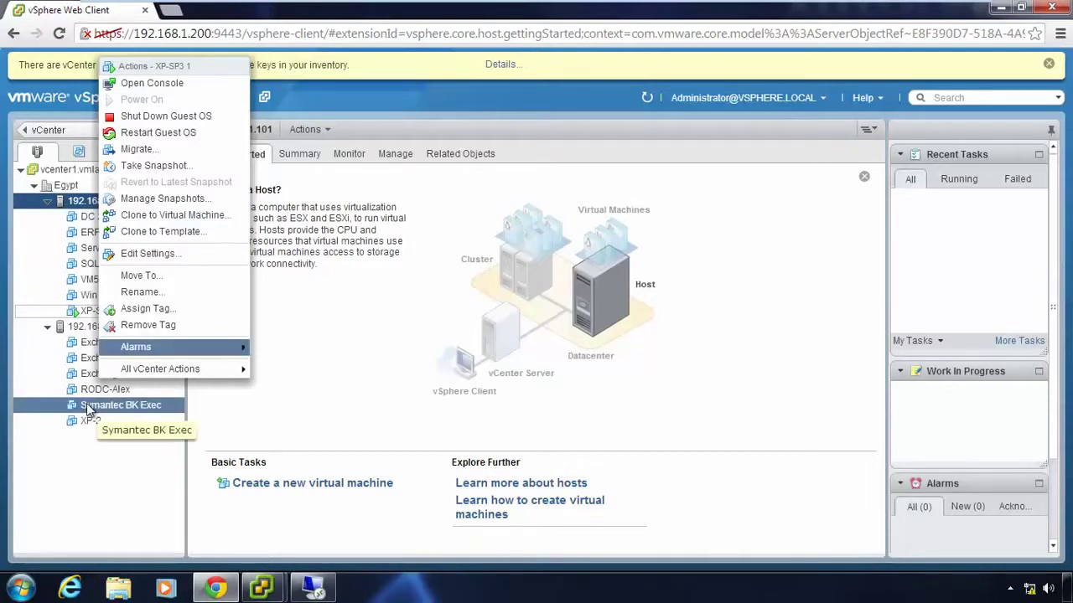
{"action": "left_click", "coordinate": [186, 219]}
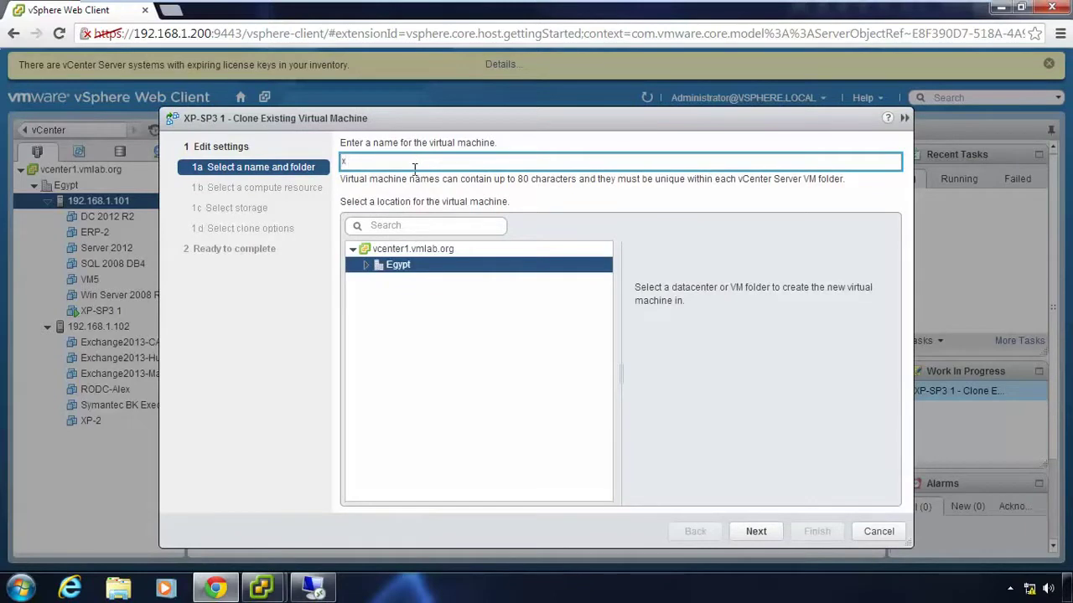
Step: Name the clone xp4 in the Egypt datacenter and target host 192.168.1.102
{"action": "type", "text": "p4"}
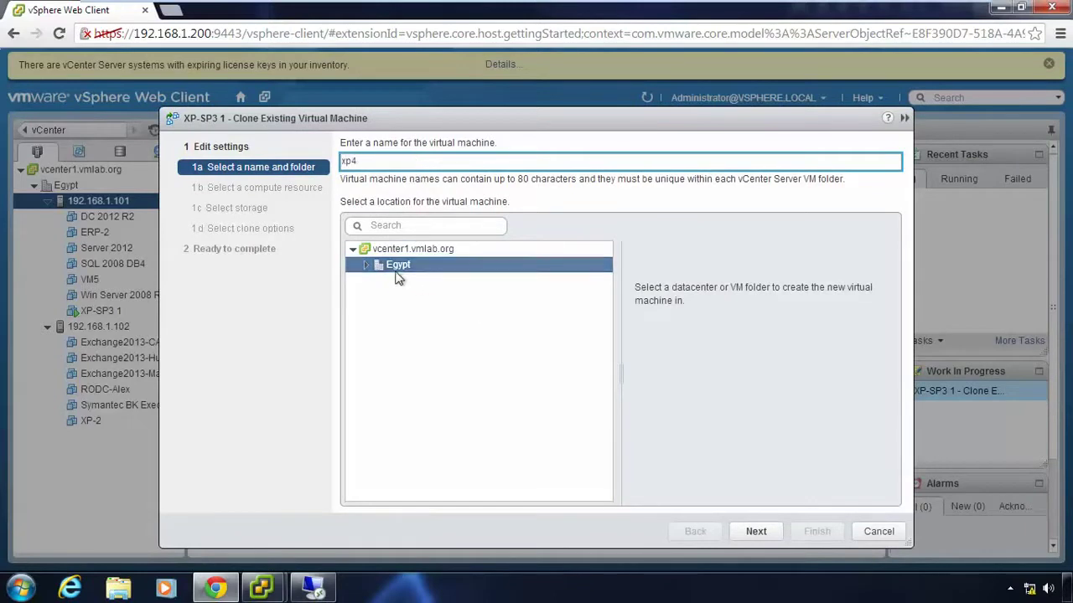
{"action": "left_click", "coordinate": [772, 533]}
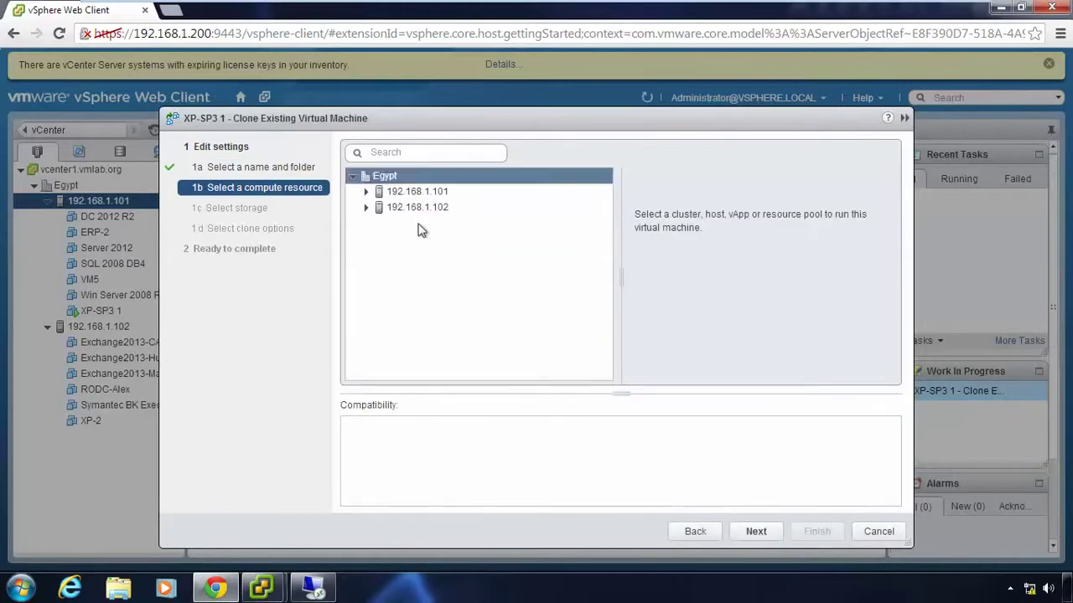
{"action": "left_click", "coordinate": [408, 210]}
{"action": "left_click", "coordinate": [410, 194]}
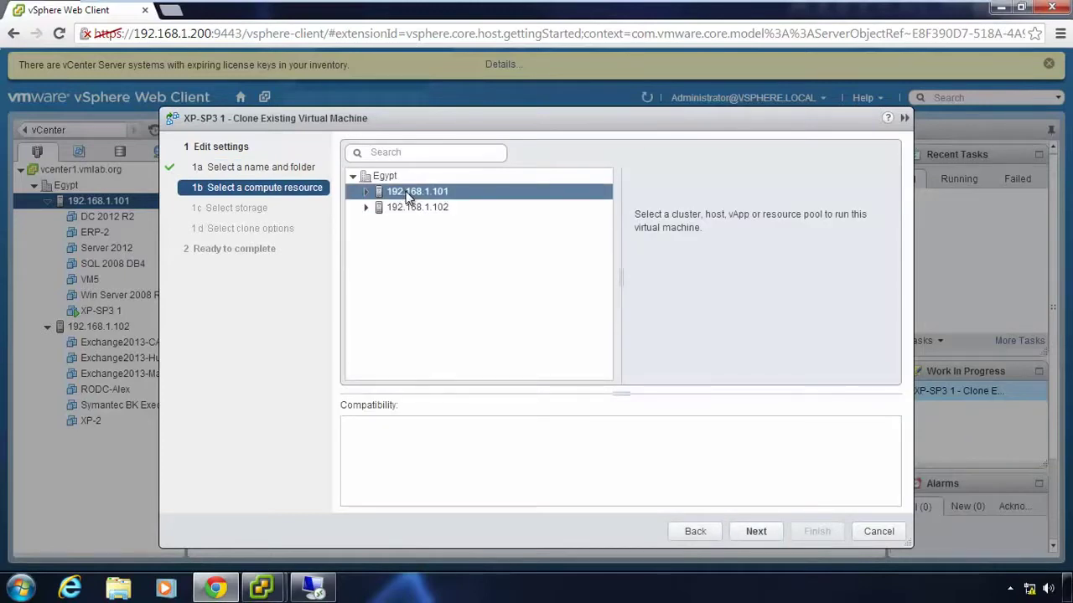
{"action": "left_click", "coordinate": [394, 210]}
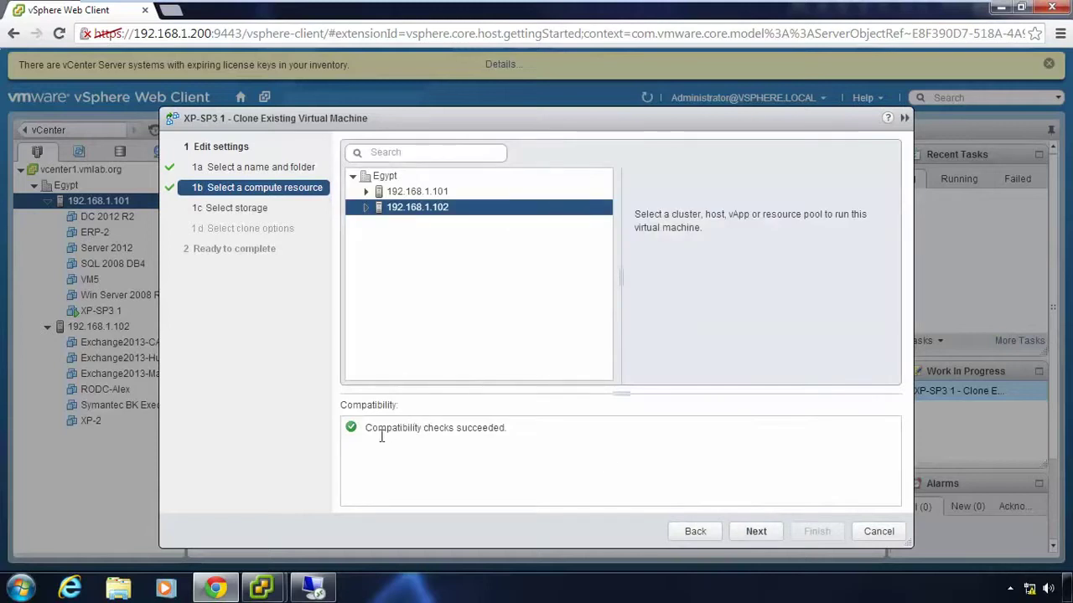
{"action": "left_click", "coordinate": [756, 532]}
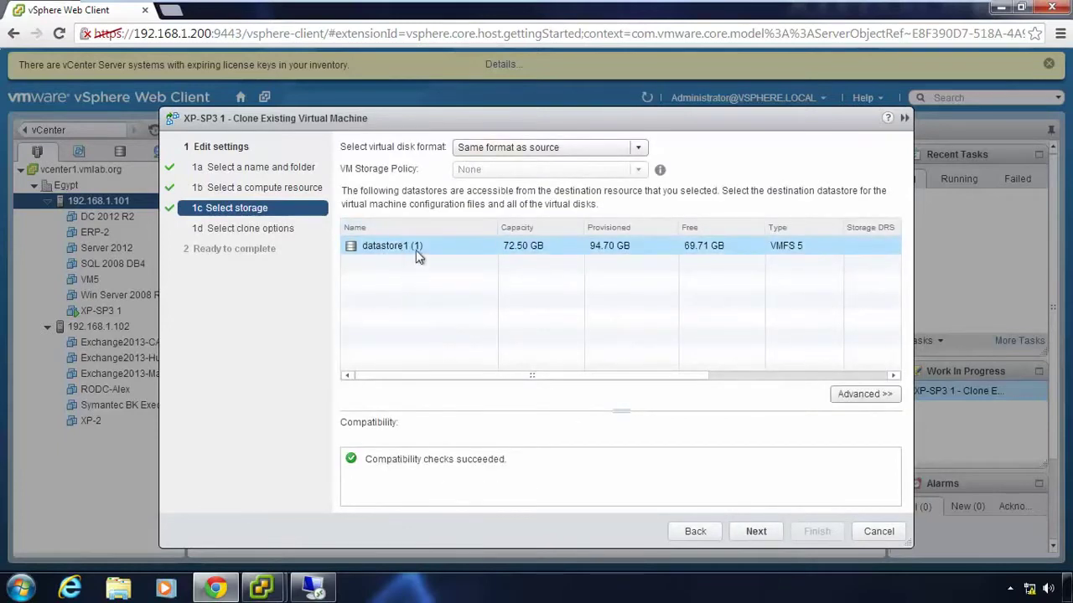
Step: Keep datastore1 (1) with Same format as source for the virtual disk
{"action": "left_click", "coordinate": [639, 148]}
{"action": "left_click", "coordinate": [638, 145]}
{"action": "left_click", "coordinate": [754, 532]}
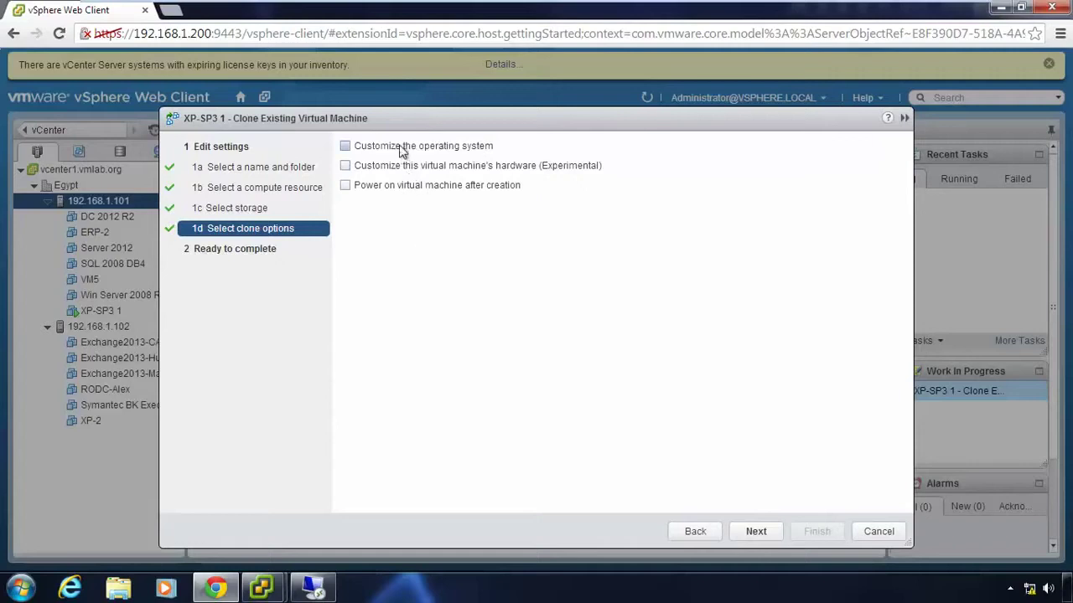
Step: Enable operating system customization for the clone and select the asfasf customization spec
{"action": "left_click", "coordinate": [401, 149]}
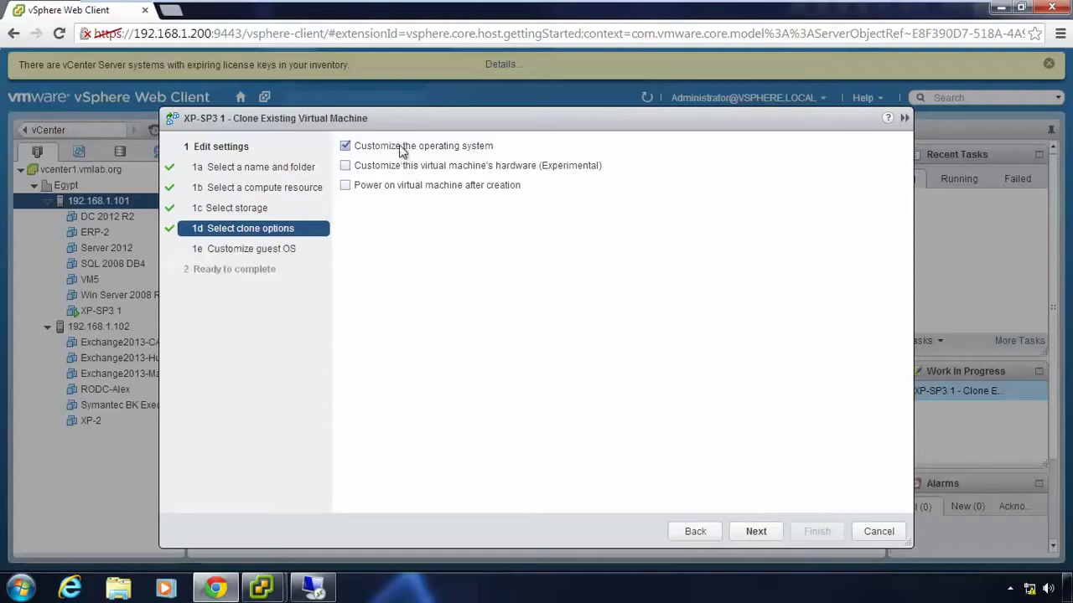
{"action": "left_click", "coordinate": [744, 532]}
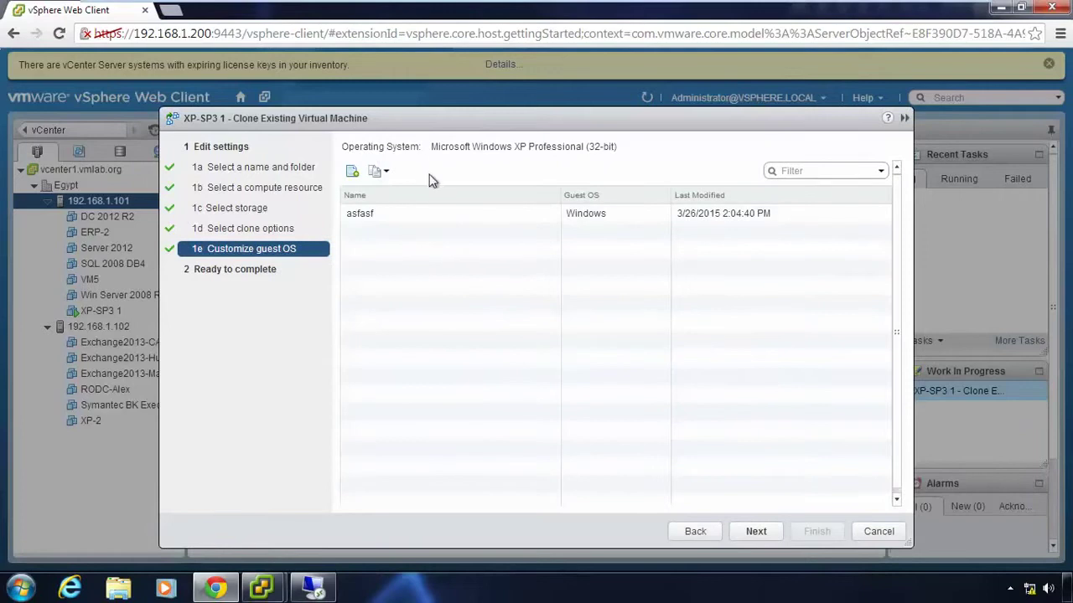
{"action": "left_click", "coordinate": [434, 213]}
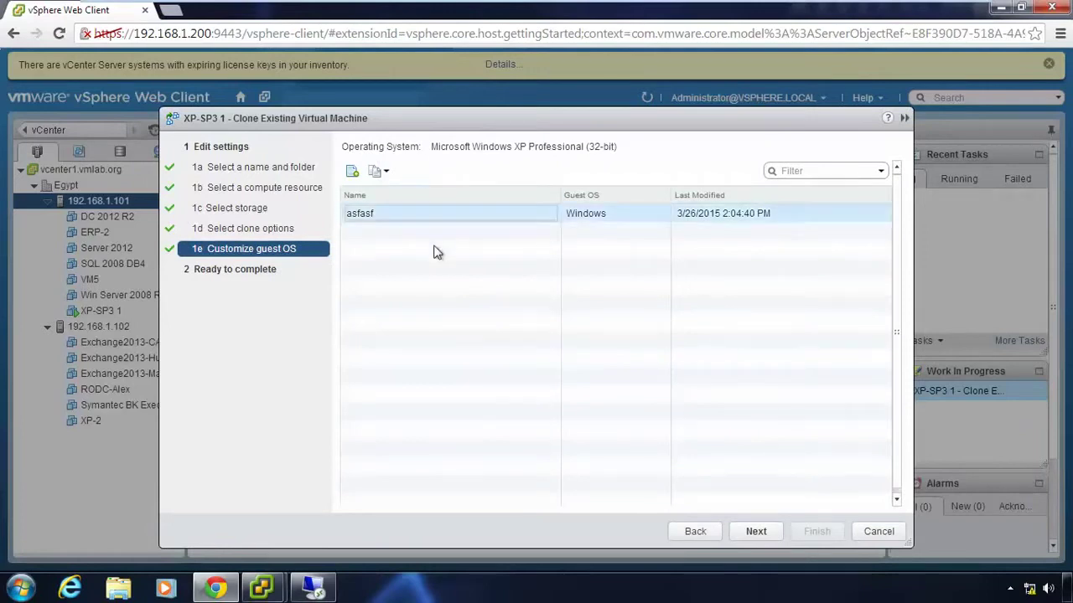
{"action": "left_click", "coordinate": [377, 219]}
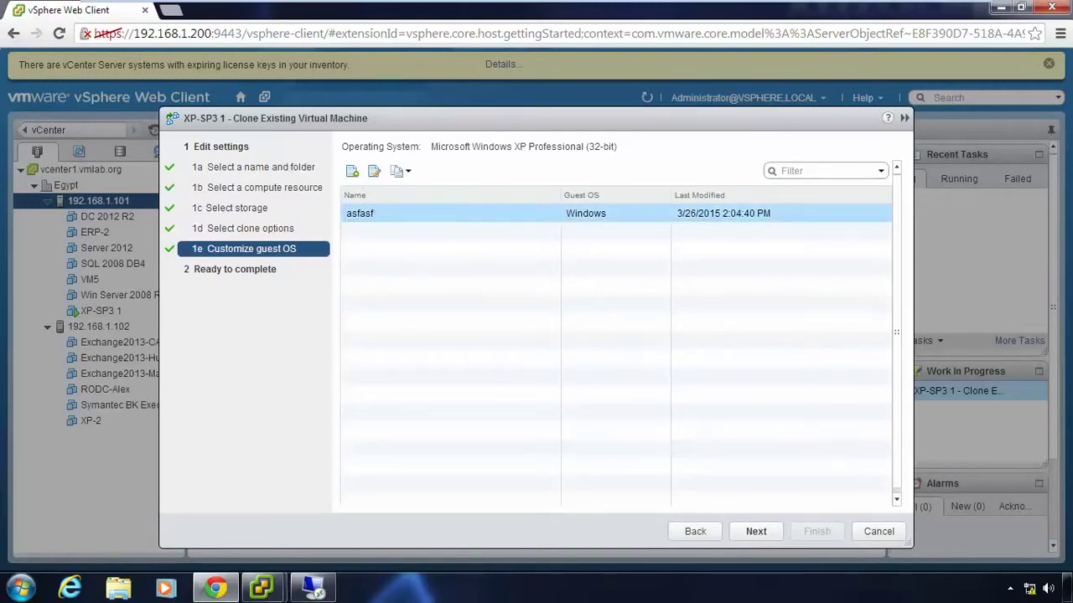
{"action": "left_click", "coordinate": [352, 171]}
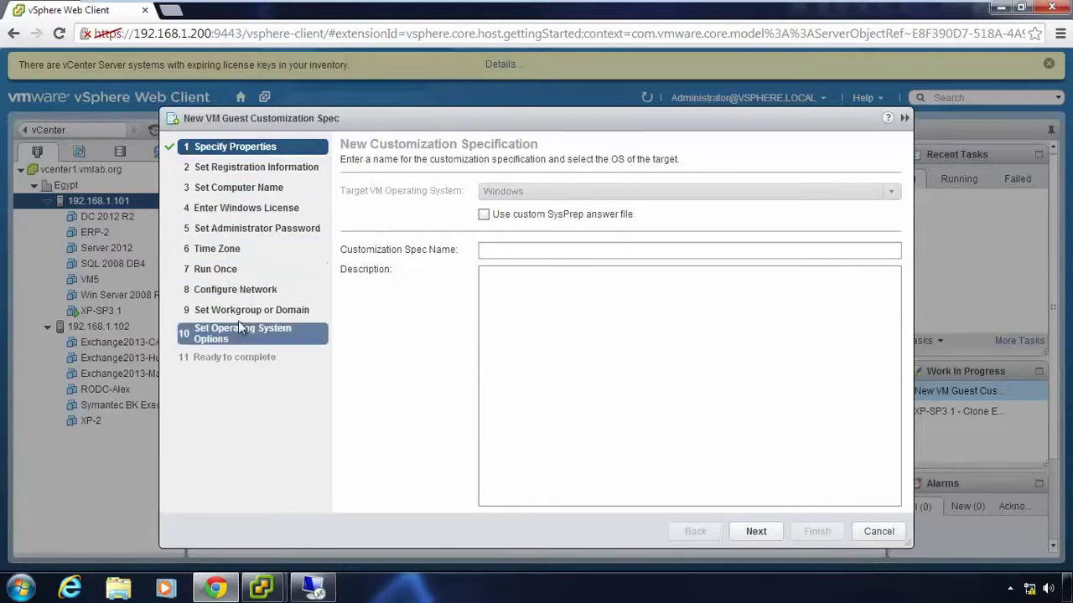
{"action": "left_click", "coordinate": [878, 531]}
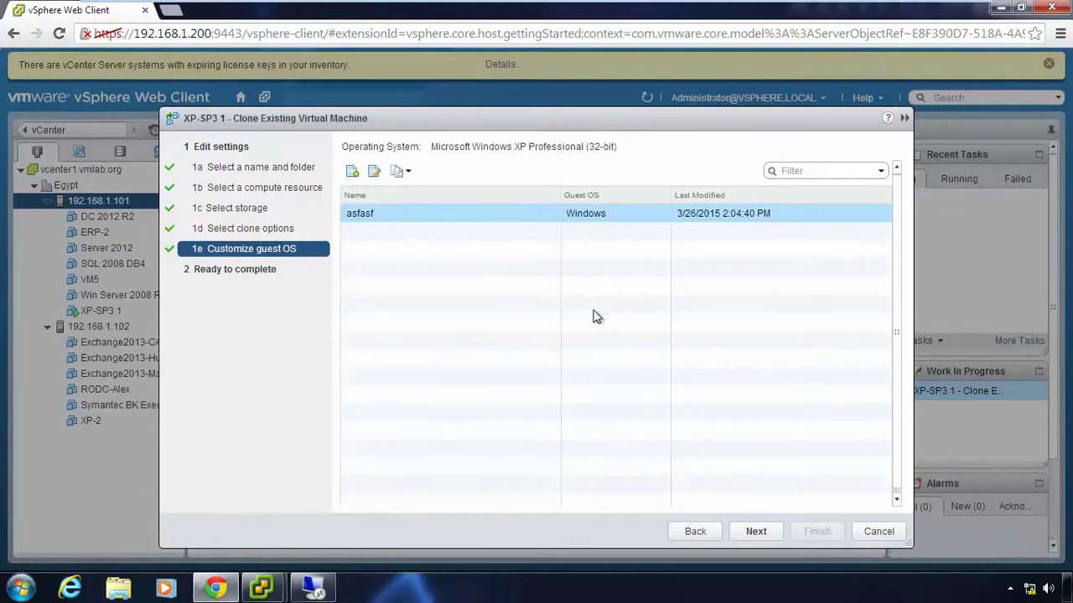
Step: Switch the XP-SP3 1 clone from OS customization to hardware customization (1 CPU, 500 MB, 18 GB)
{"action": "left_click", "coordinate": [411, 216]}
{"action": "left_click", "coordinate": [695, 531]}
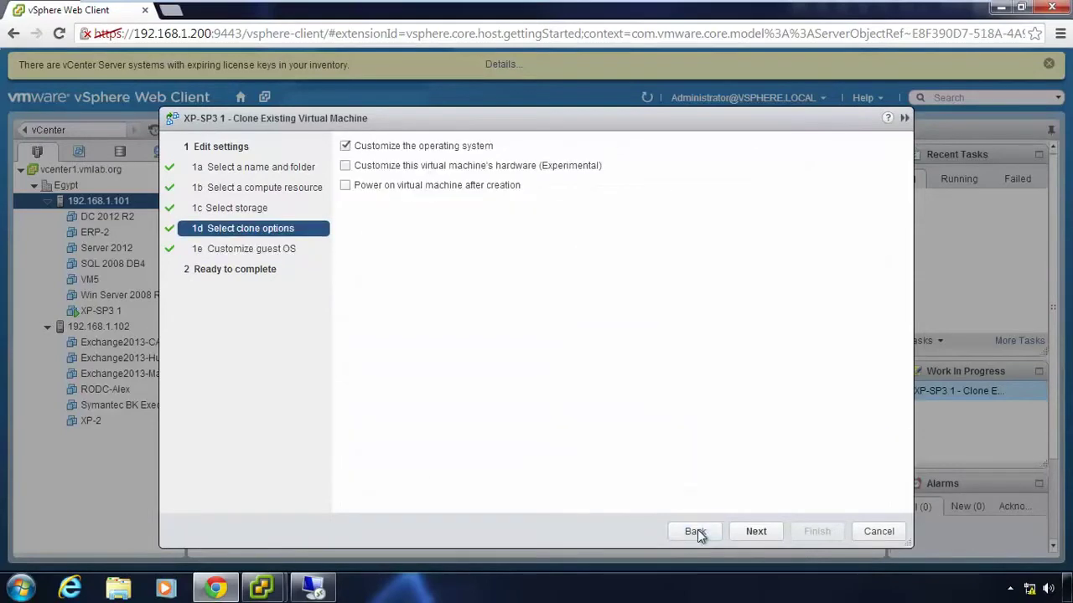
{"action": "left_click", "coordinate": [428, 151]}
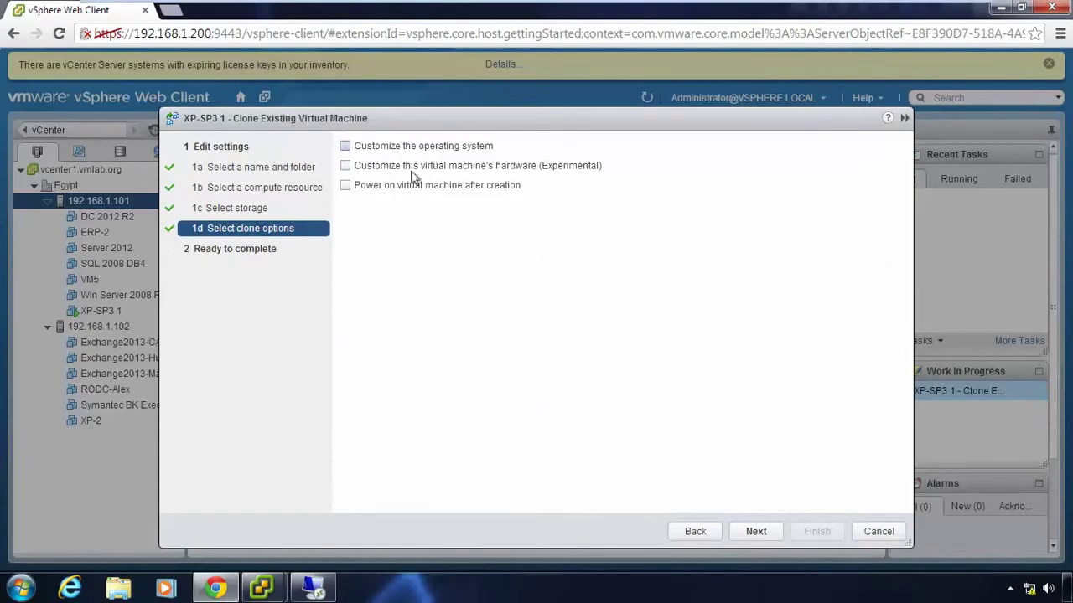
{"action": "left_click", "coordinate": [365, 168]}
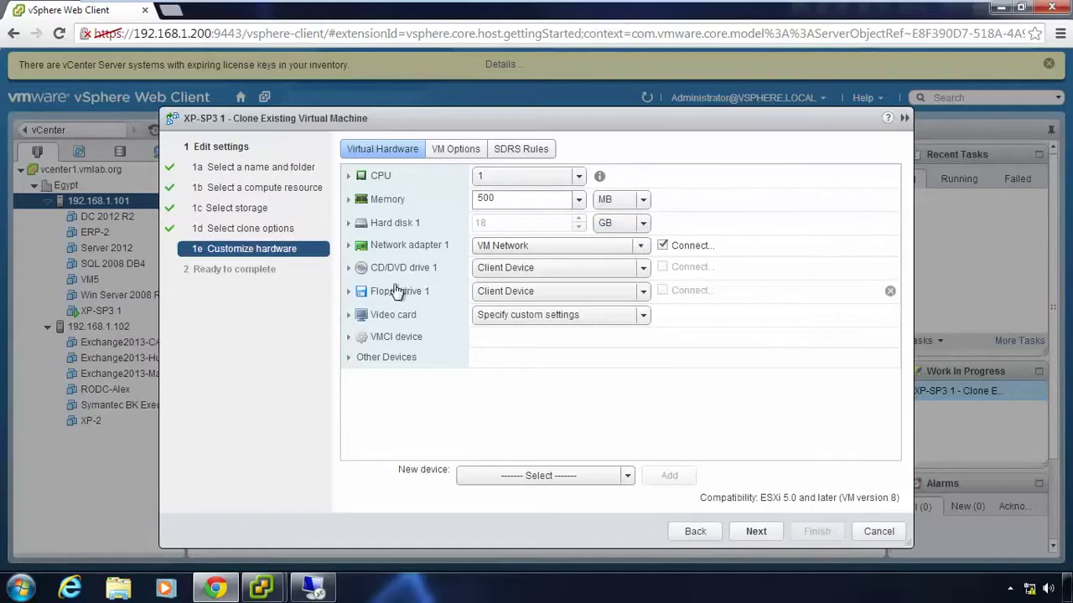
Step: Inspect Hard disk 1 details and the New device list without changes, then return to clone options
{"action": "left_click", "coordinate": [349, 224]}
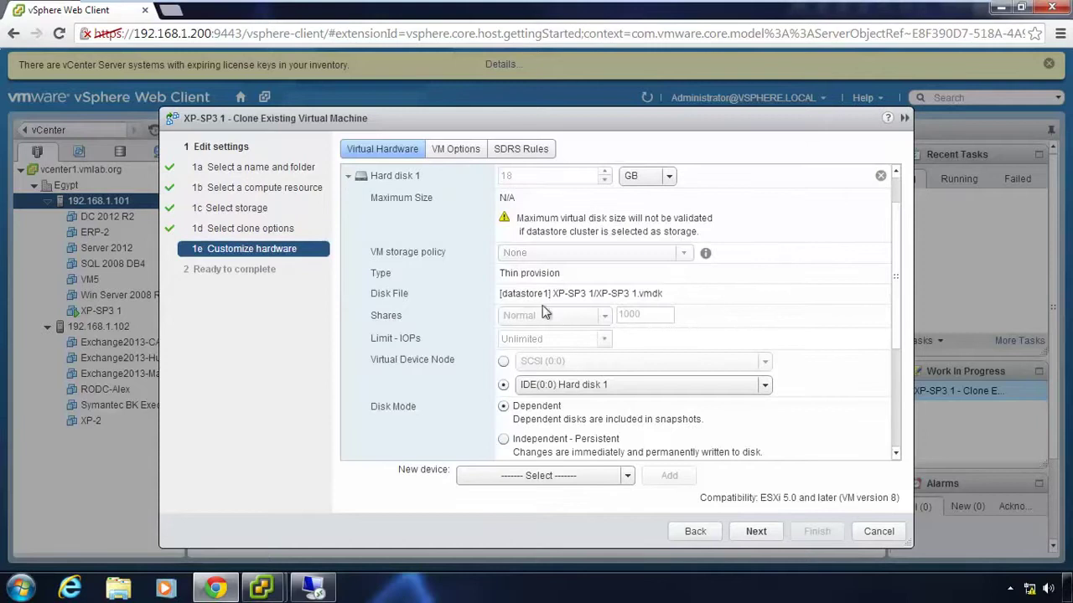
{"action": "left_click", "coordinate": [349, 178]}
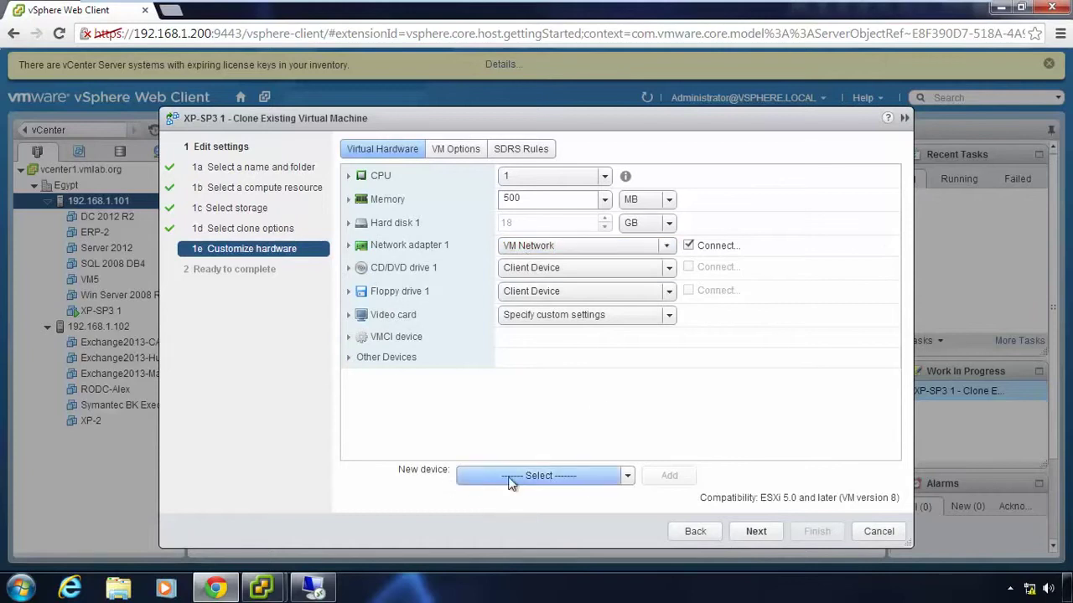
{"action": "left_click", "coordinate": [626, 479]}
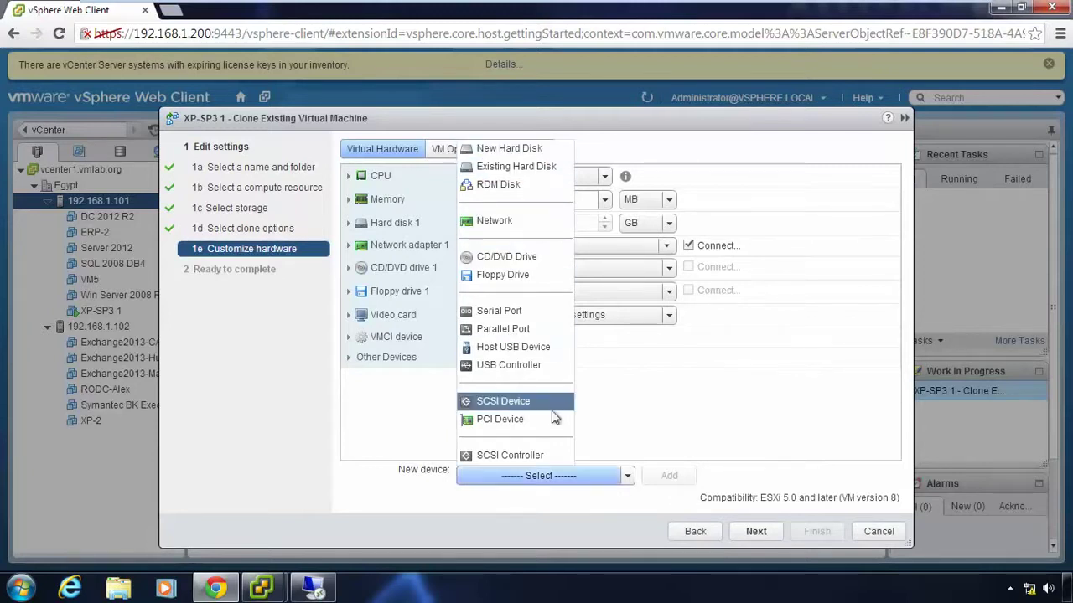
{"action": "left_click", "coordinate": [678, 436]}
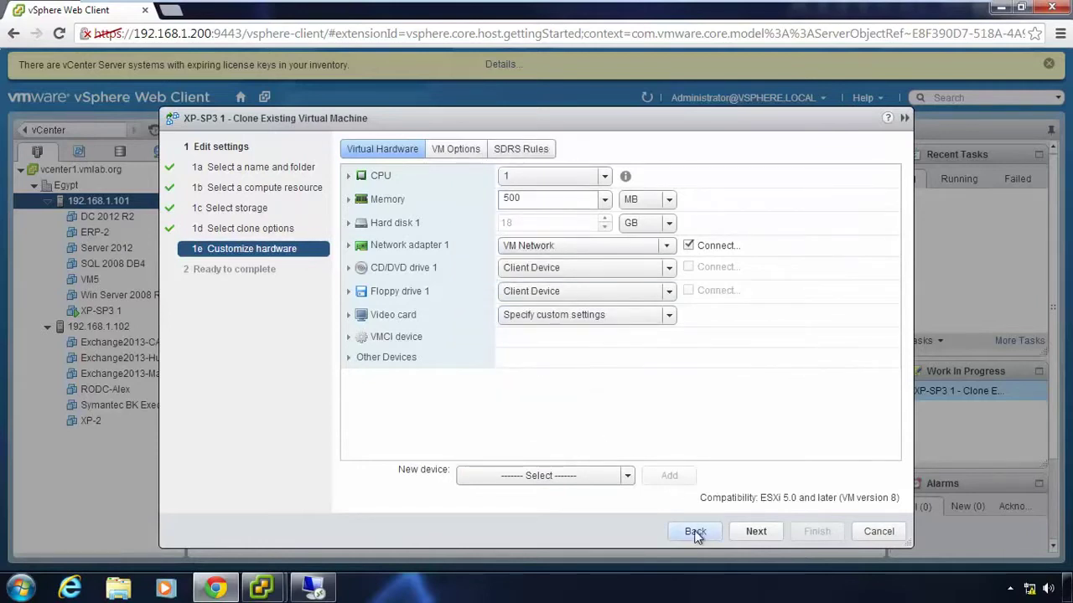
{"action": "left_click", "coordinate": [695, 533]}
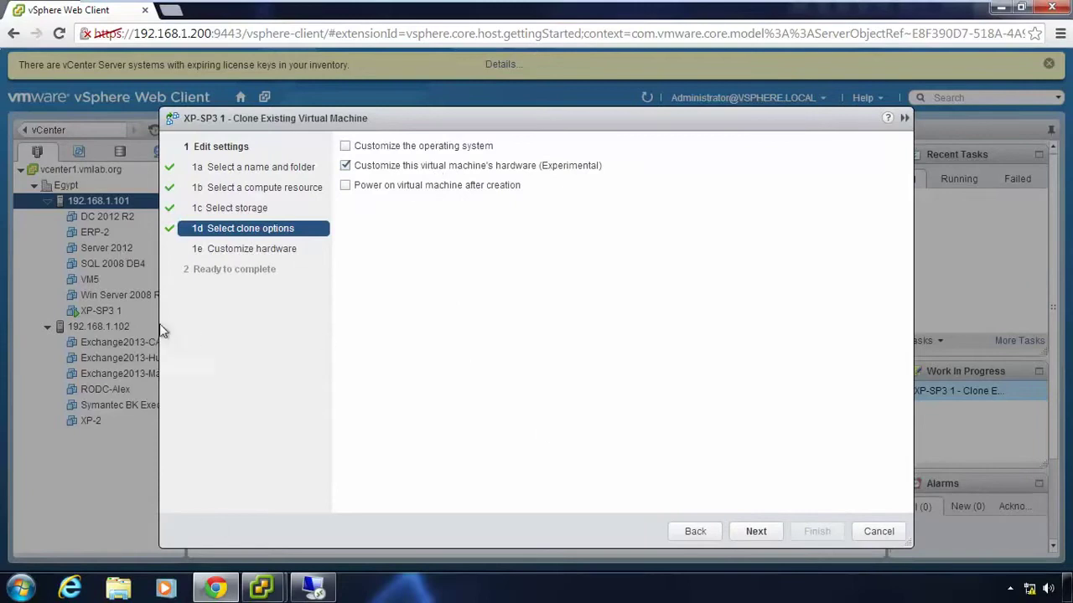
Step: Untick hardware customization and cancel the clone wizard without cloning XP-SP3 1
{"action": "left_click", "coordinate": [398, 173]}
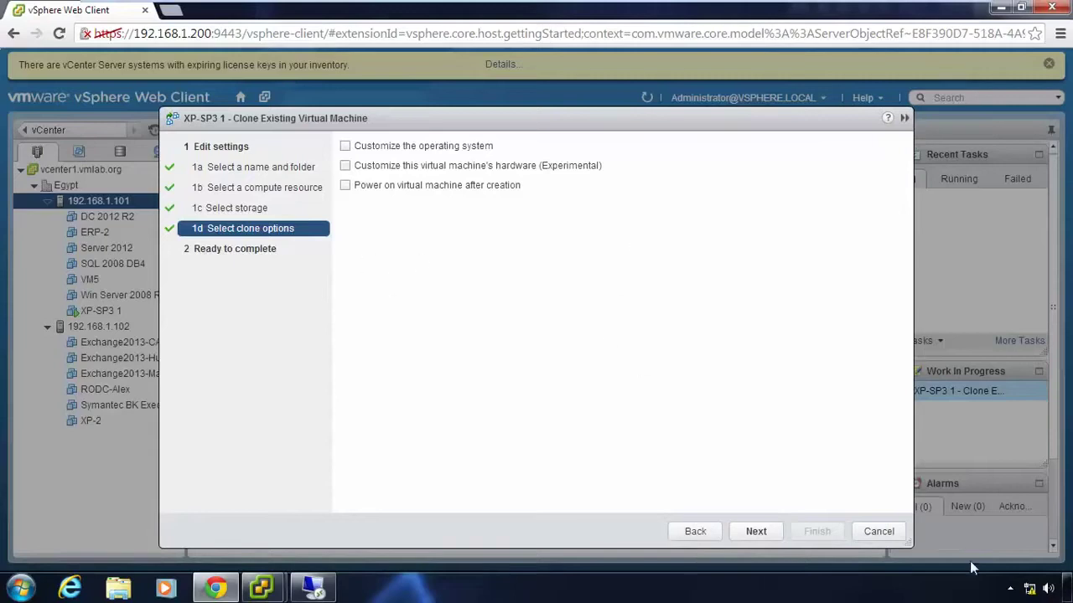
{"action": "left_click", "coordinate": [880, 531]}
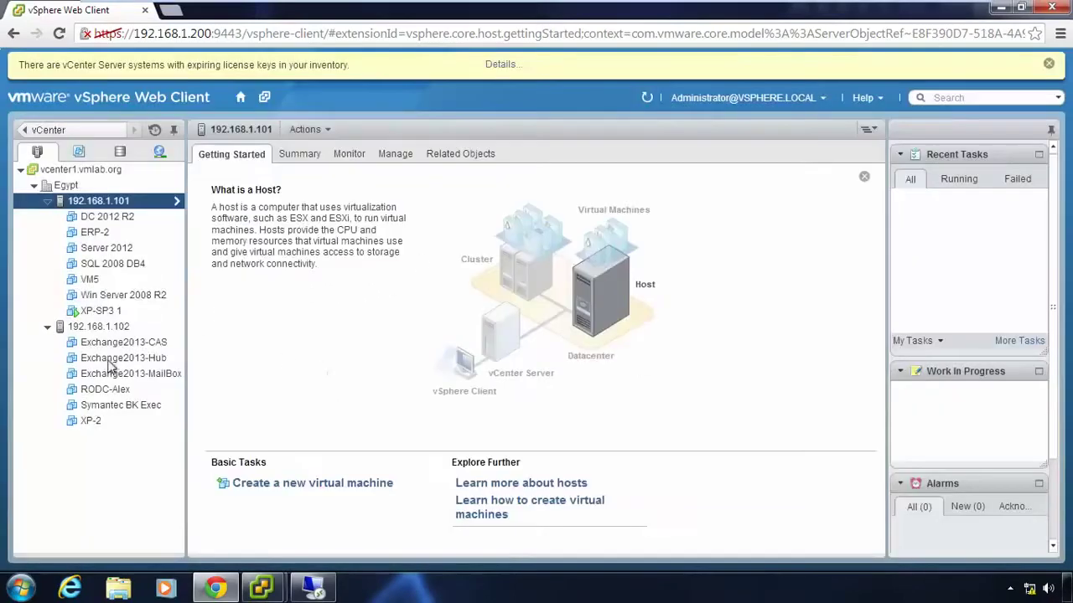
{"action": "left_click", "coordinate": [97, 233]}
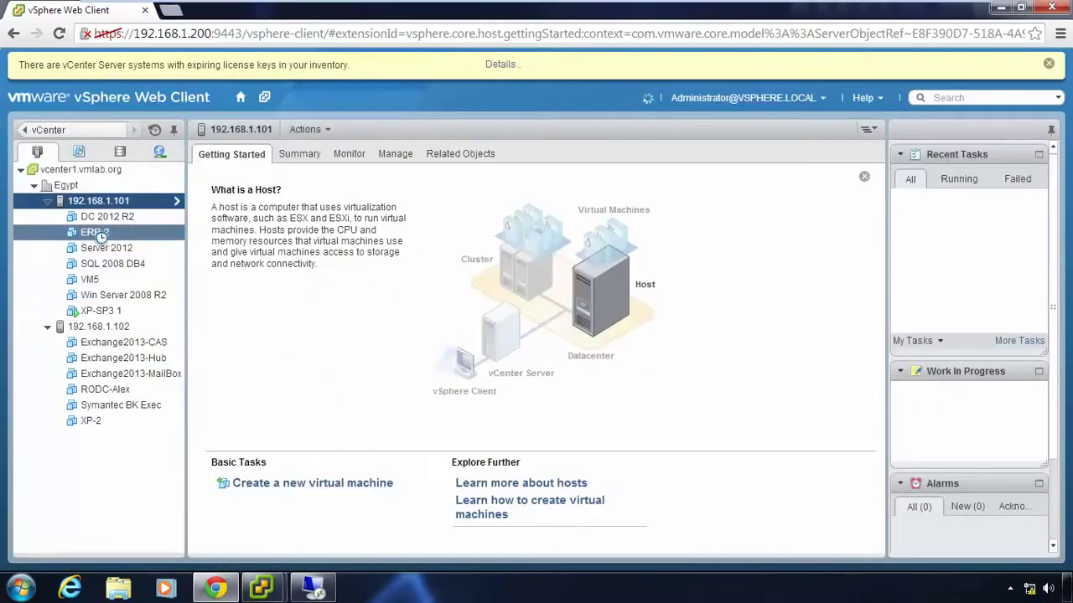
{"action": "right_click", "coordinate": [97, 235]}
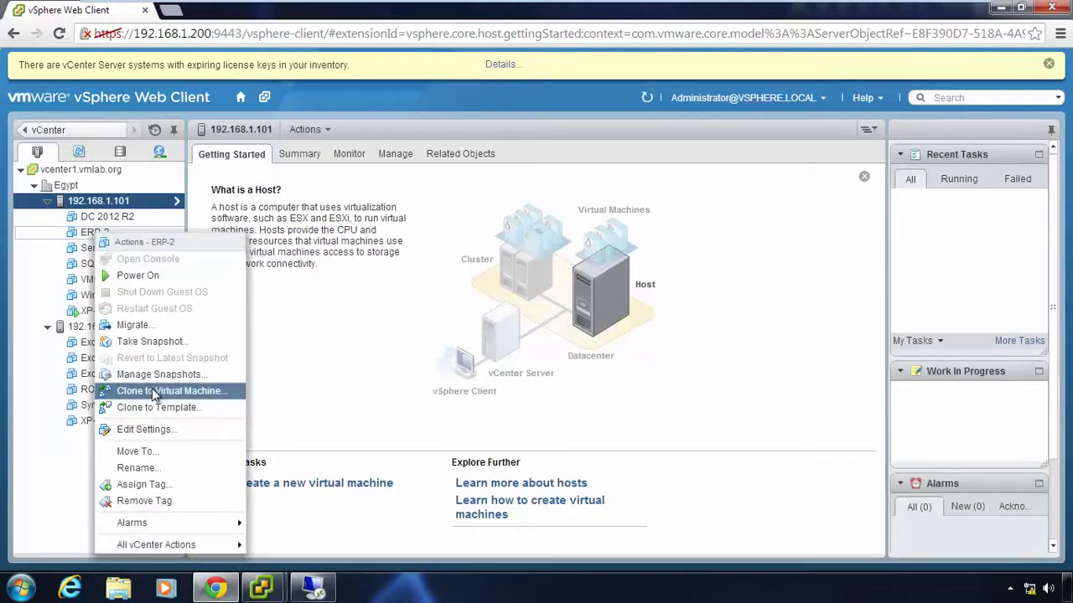
{"action": "left_click", "coordinate": [293, 240]}
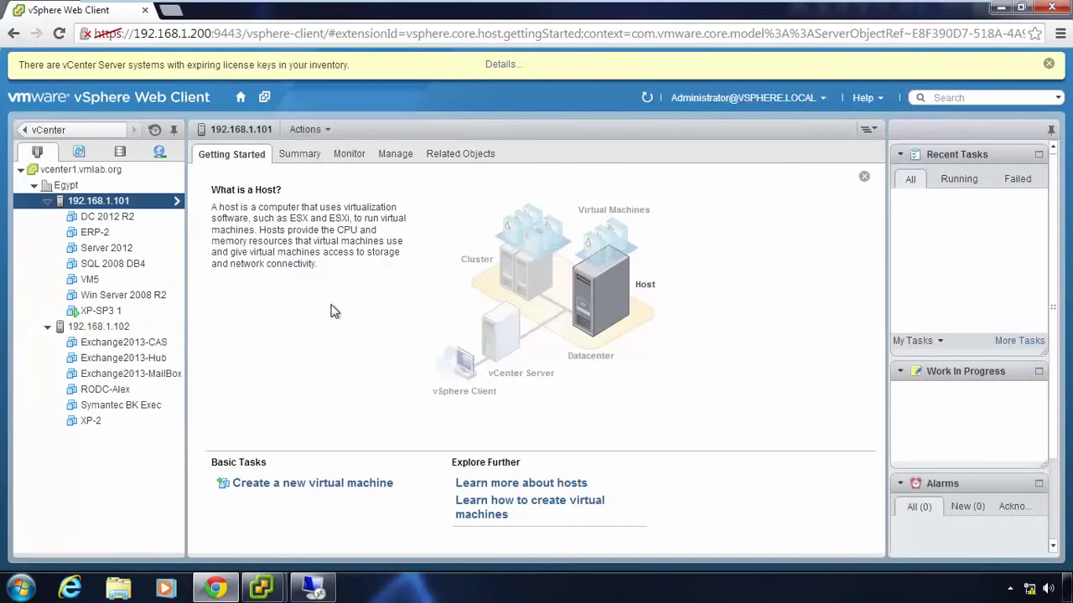
{"action": "left_click", "coordinate": [74, 316]}
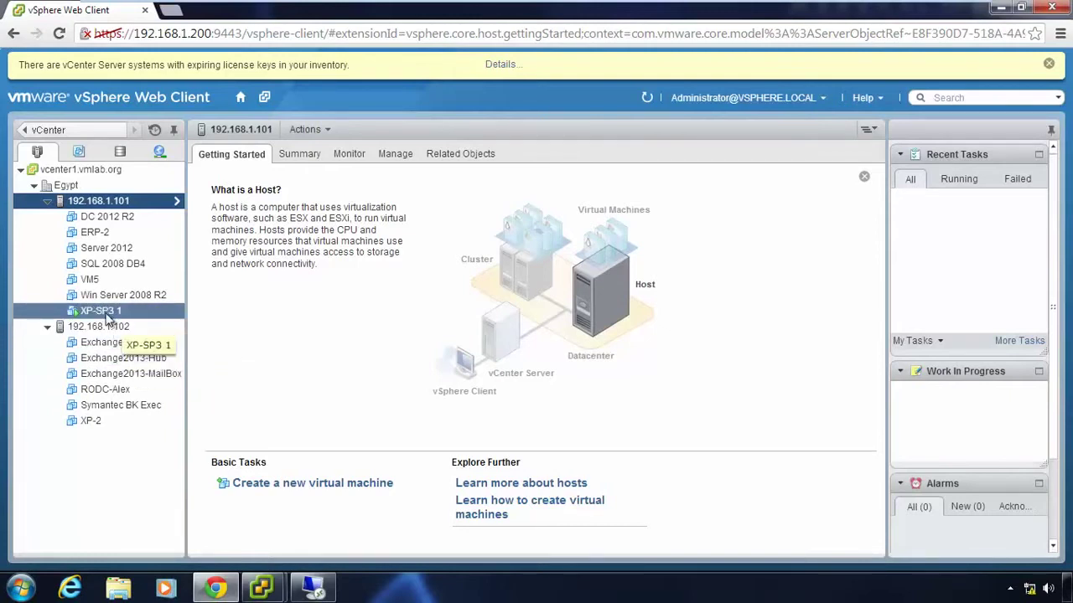
Step: Select XP-SP3 1, view its actions menu, and dismiss it without choosing anything
{"action": "left_click", "coordinate": [100, 311]}
{"action": "right_click", "coordinate": [109, 315]}
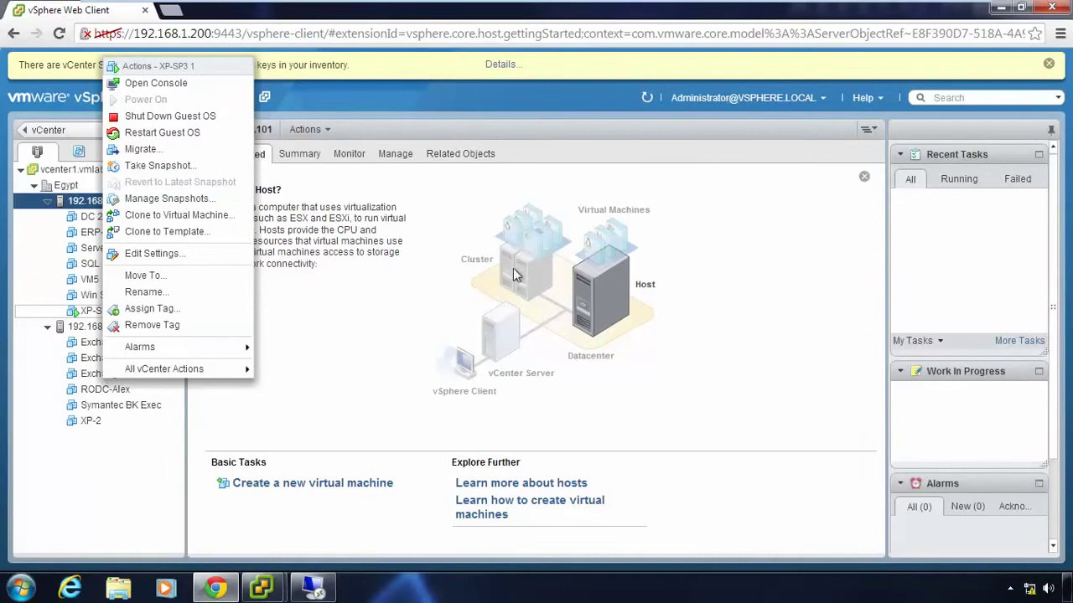
{"action": "left_click", "coordinate": [348, 249]}
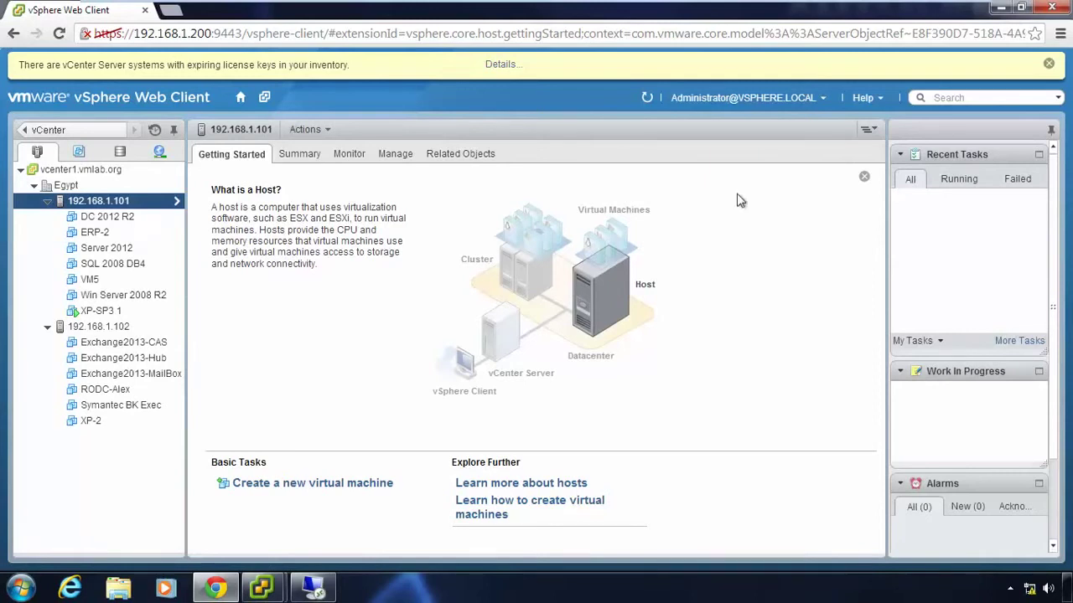
Step: Minimize the browser and the virtual machine session to bring Paint forward
{"action": "left_click", "coordinate": [1001, 10]}
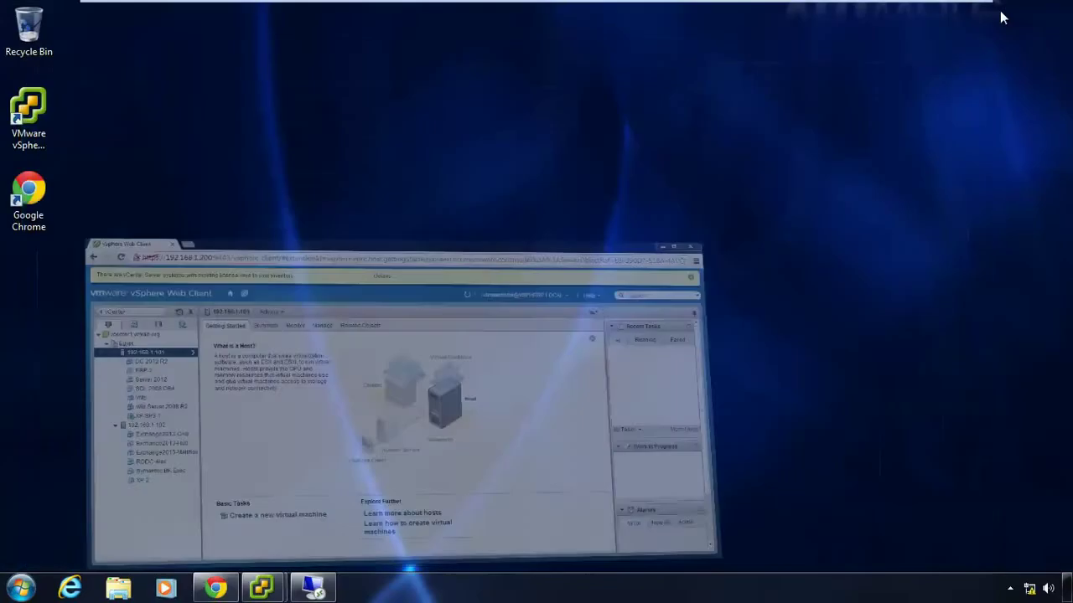
{"action": "mouse_move", "coordinate": [883, 8]}
{"action": "left_click", "coordinate": [931, 12]}
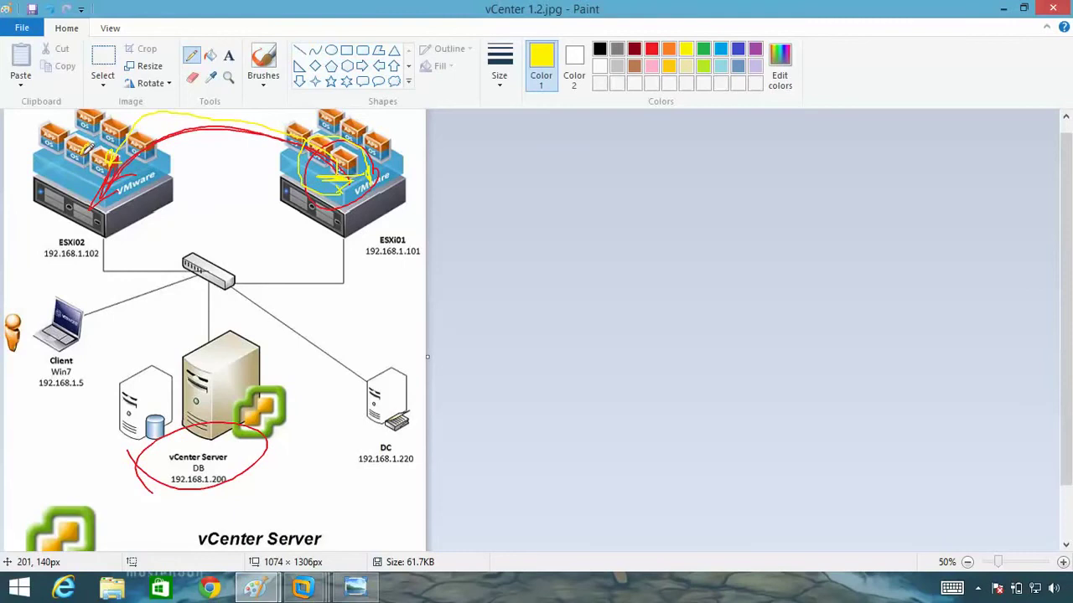
Step: Draw a yellow line from ESXi02 to ESXi01, circle the vCenter Server, and minimize Paint
{"action": "mouse_move", "coordinate": [88, 146]}
{"action": "left_mouse_down"}
{"action": "mouse_move", "coordinate": [252, 130]}
{"action": "mouse_move", "coordinate": [400, 133]}
{"action": "left_mouse_up"}
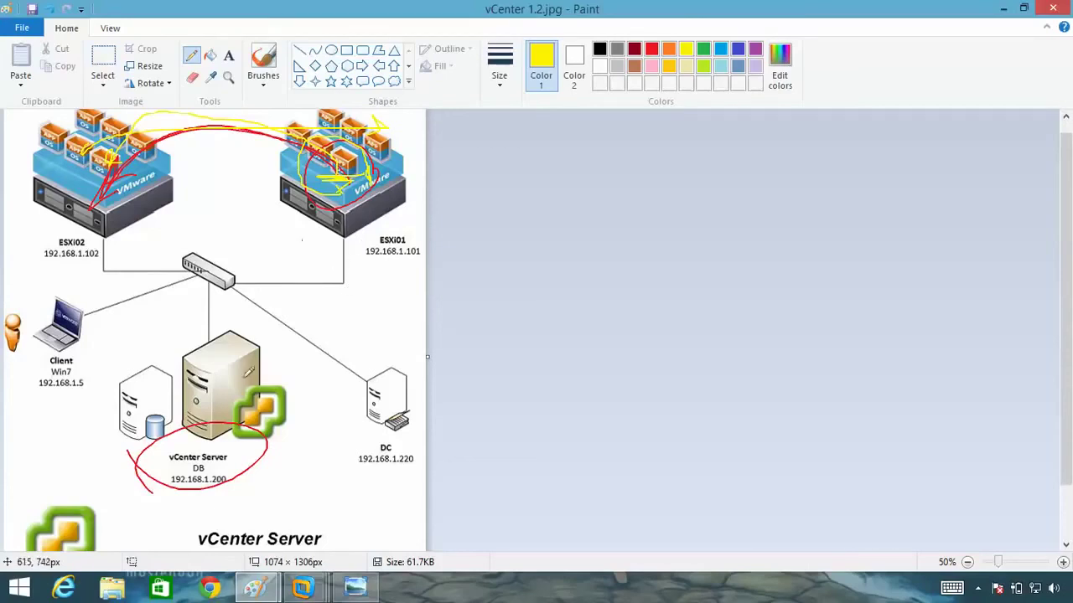
{"action": "left_click_drag", "start_coordinate": [226, 351], "coordinate": [220, 372]}
{"action": "mouse_move", "coordinate": [253, 339]}
{"action": "left_mouse_down"}
{"action": "mouse_move", "coordinate": [179, 304]}
{"action": "mouse_move", "coordinate": [258, 398]}
{"action": "left_mouse_up"}
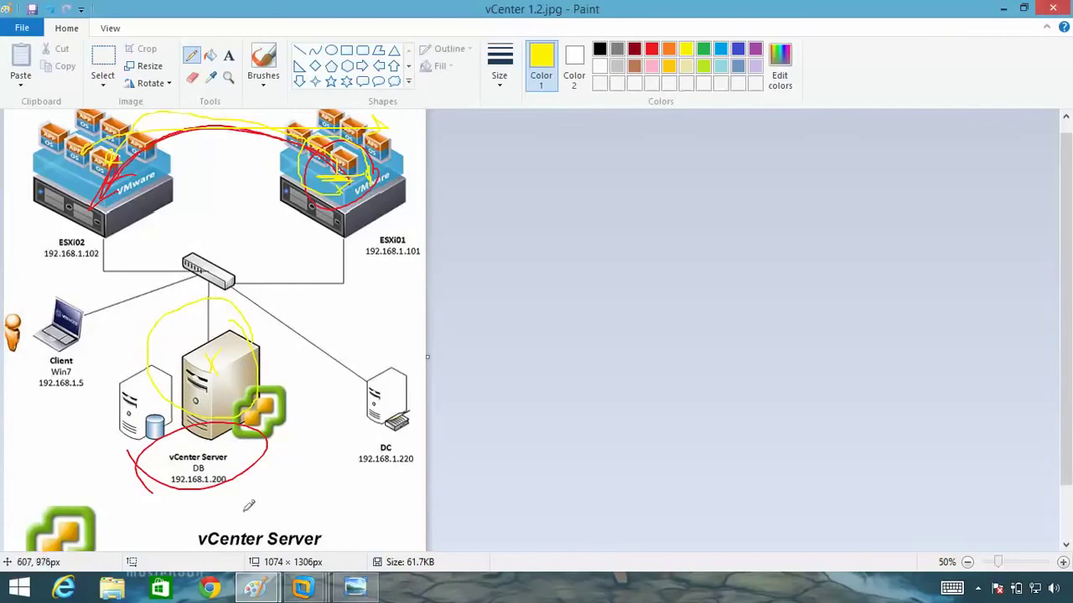
{"action": "left_click", "coordinate": [1010, 8]}
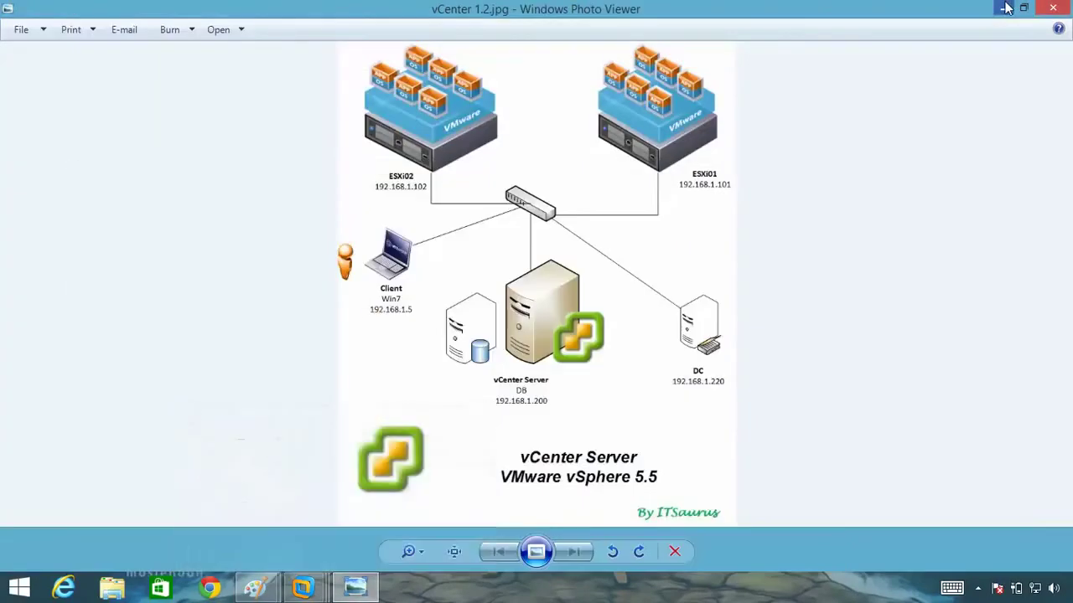